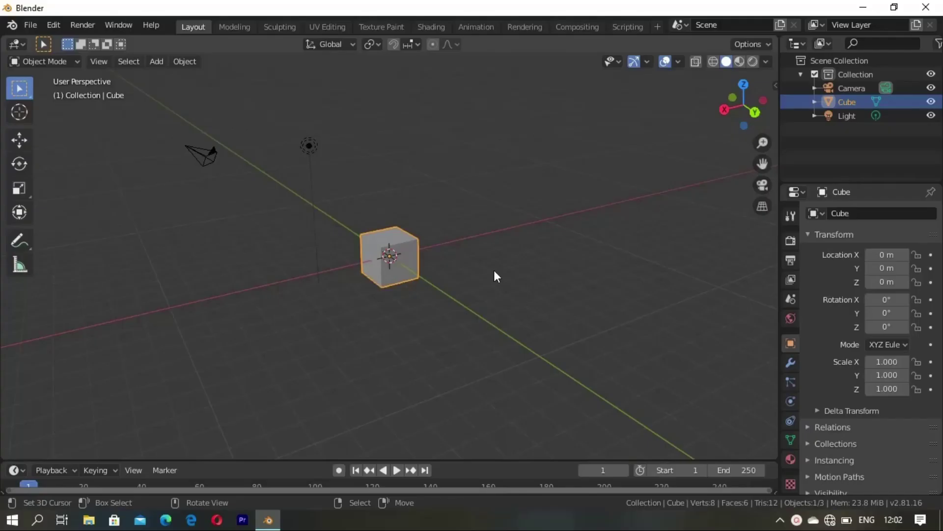
- Delete the default cube and add a cylinder at the origin
middle_click_drag(493, 272, 378, 284)
key("Delete")
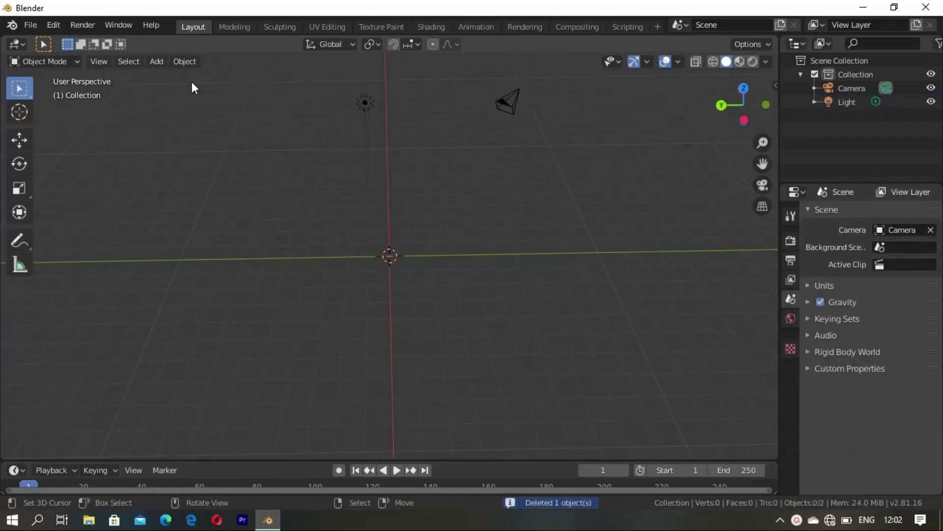
left_click(154, 62)
left_click(278, 143)
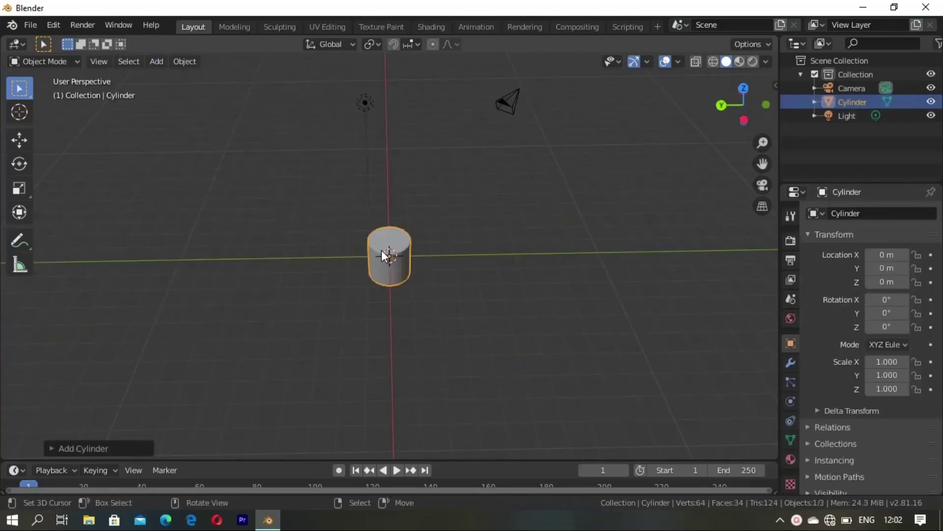
- Give the new cylinder 16 vertices
mouse_move(381, 249)
middle_mouse_down()
mouse_move(468, 244)
mouse_move(142, 328)
middle_mouse_up()
scroll(466, 268, "up", 3)
left_click(81, 448)
type("16")
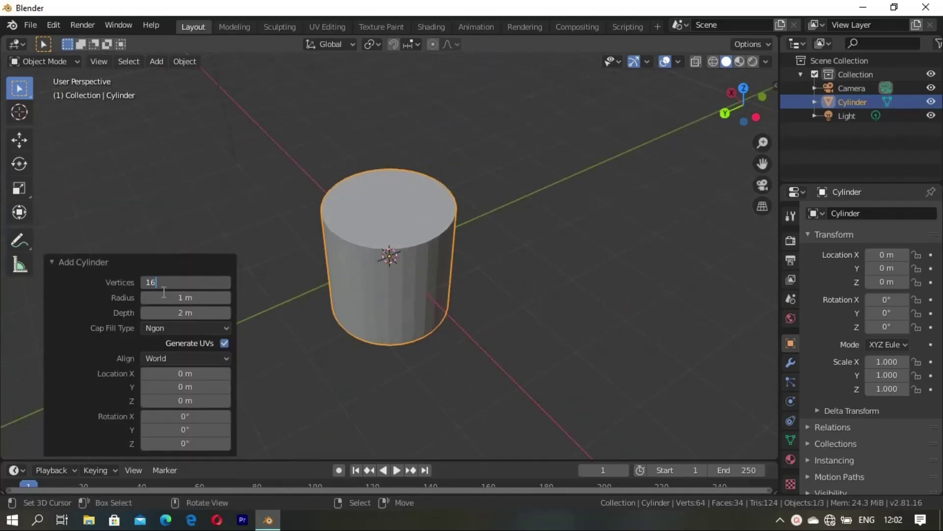
key("Return")
mouse_move(267, 241)
middle_mouse_down()
mouse_move(310, 292)
mouse_move(396, 247)
middle_mouse_up()
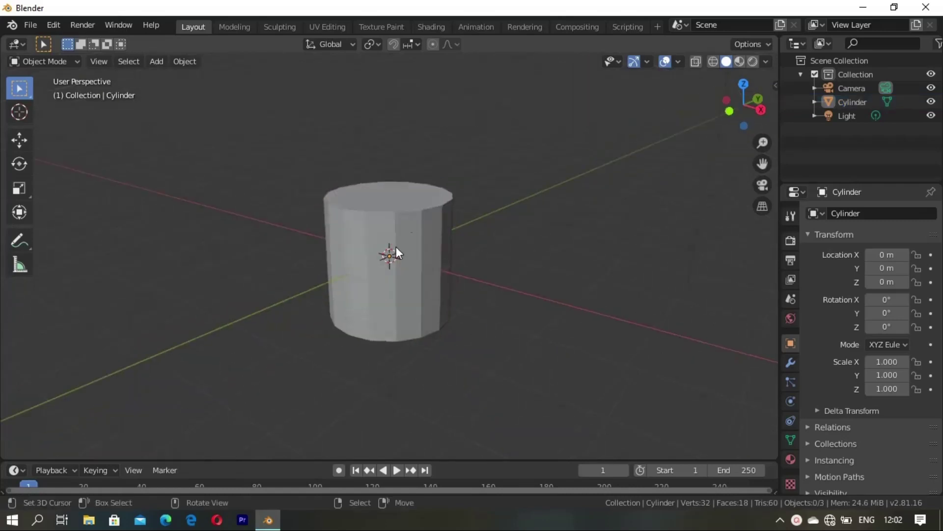
mouse_move(407, 291)
middle_mouse_down()
mouse_move(419, 301)
mouse_move(328, 323)
middle_mouse_up()
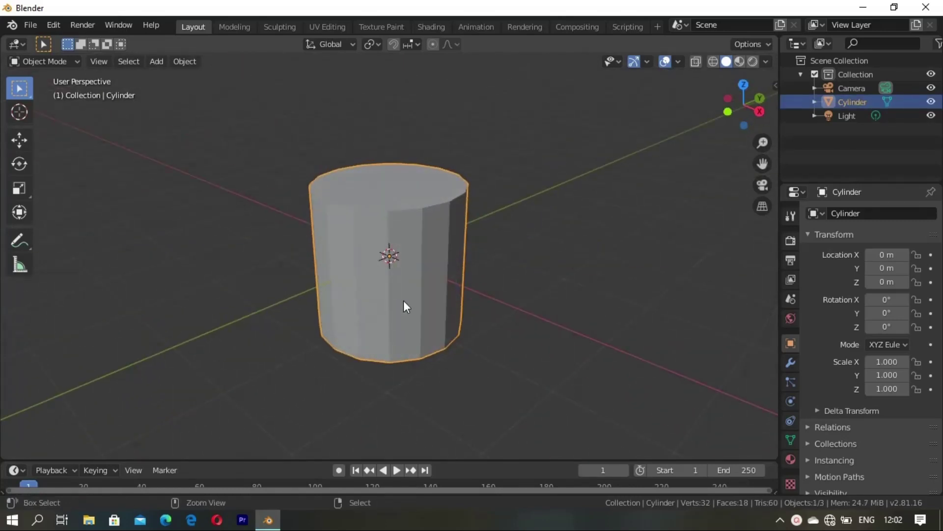
- Add two horizontal loop cuts around the cylinder's middle
key("Tab")
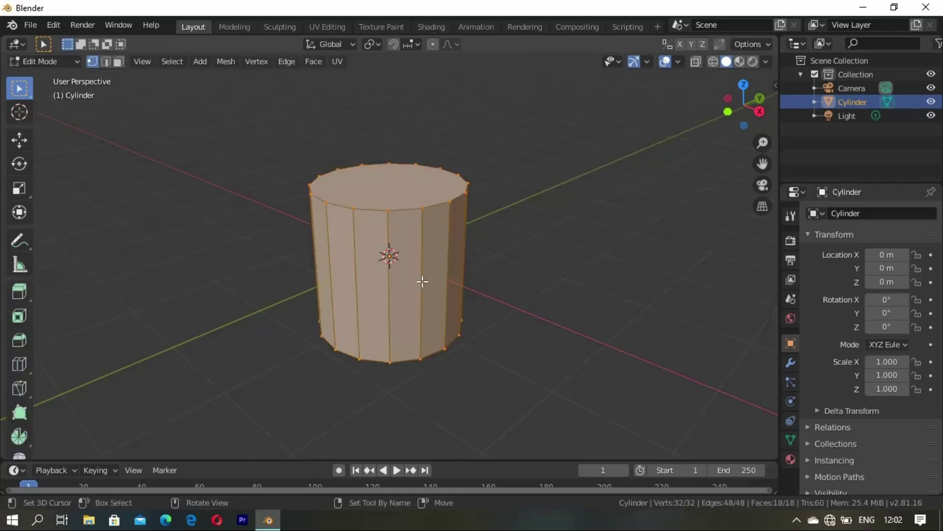
key("alt+a")
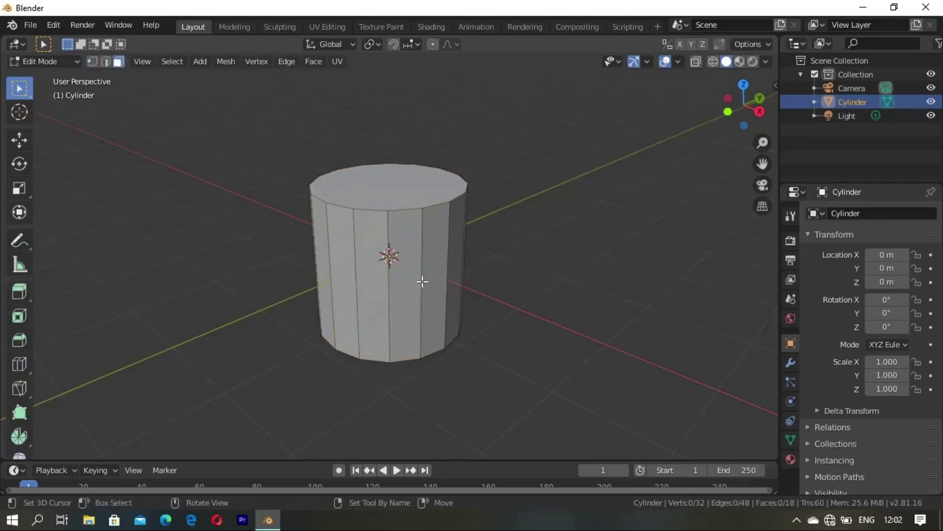
key("ctrl+r")
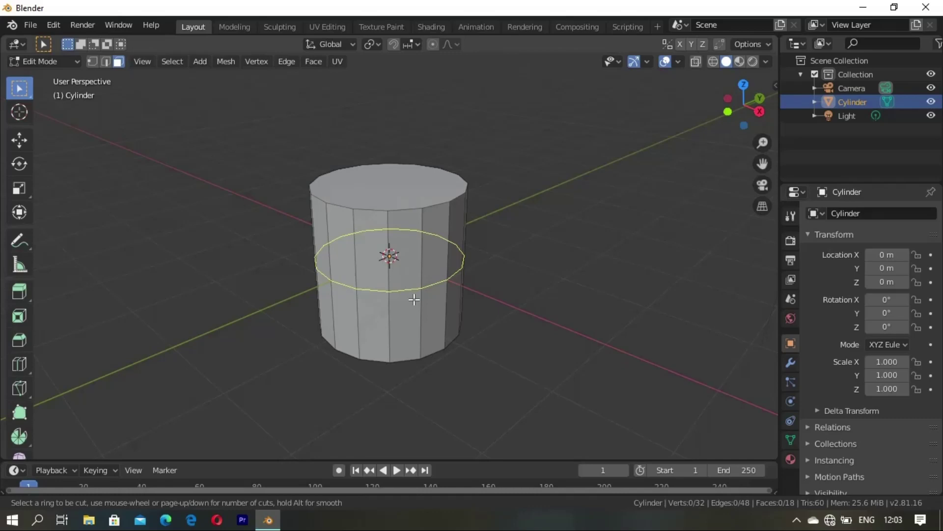
scroll(414, 300, "up", 1)
left_click(413, 297)
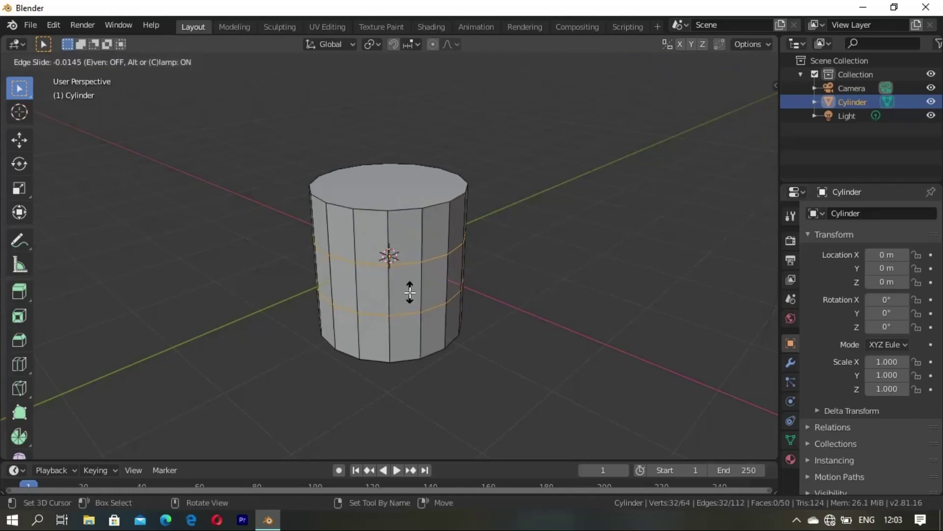
left_click(410, 293)
- Stretch the cylinder along Z to a scale of 1.314, then re-enter Edit Mode
key("Tab")
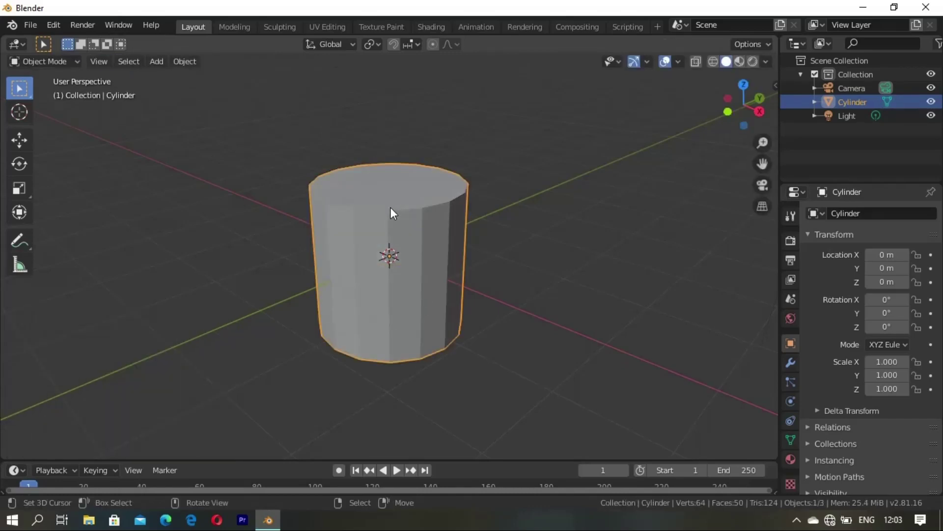
key("s")
key("z")
left_click(389, 193)
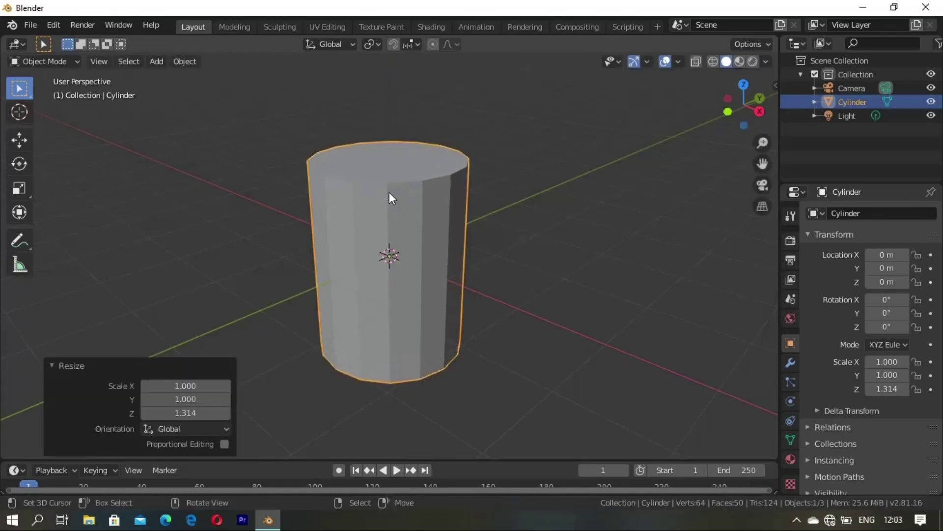
key("Tab")
mouse_move(434, 269)
middle_mouse_down()
mouse_move(389, 255)
mouse_move(393, 314)
mouse_move(388, 300)
mouse_move(410, 317)
mouse_move(569, 344)
mouse_move(439, 337)
middle_mouse_up()
- Scale the two middle loops outward to 1.029 for a barrel bulge
key("s")
left_click(411, 326)
key("s")
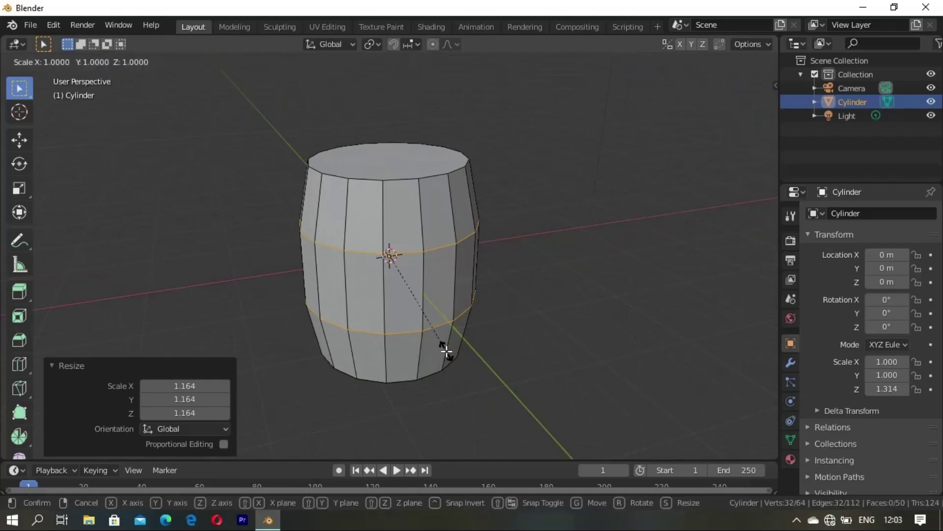
left_click(444, 364)
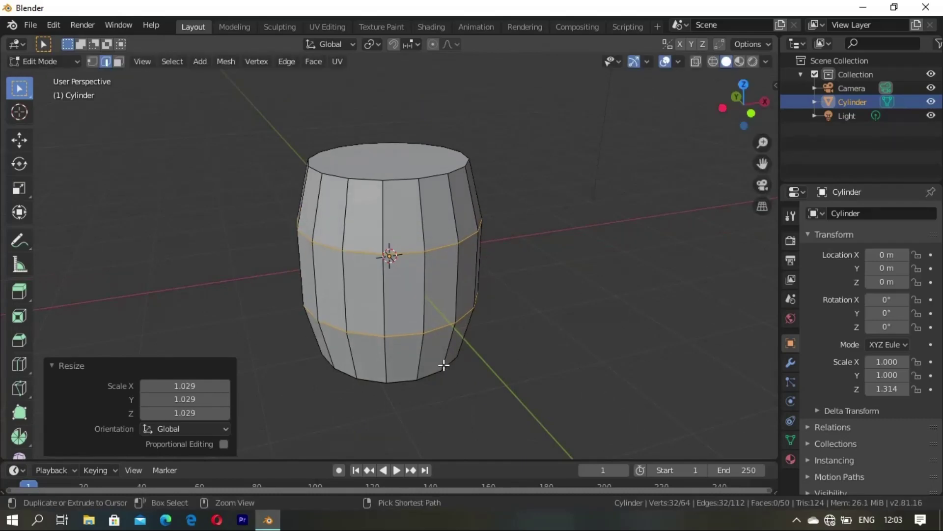
- Bevel the two middle loops into 0.223 m wide bands
key("ctrl+b")
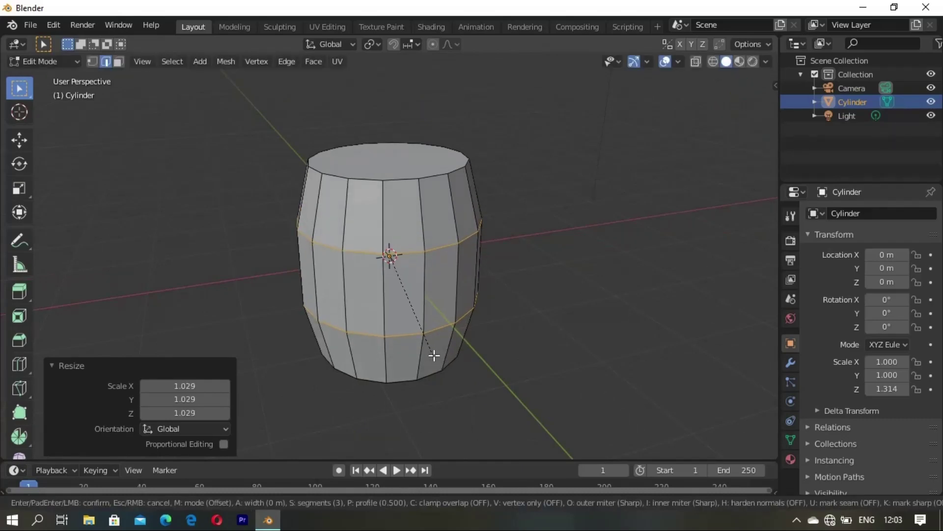
key("Escape")
middle_click_drag(480, 370, 434, 339)
key("ctrl+b")
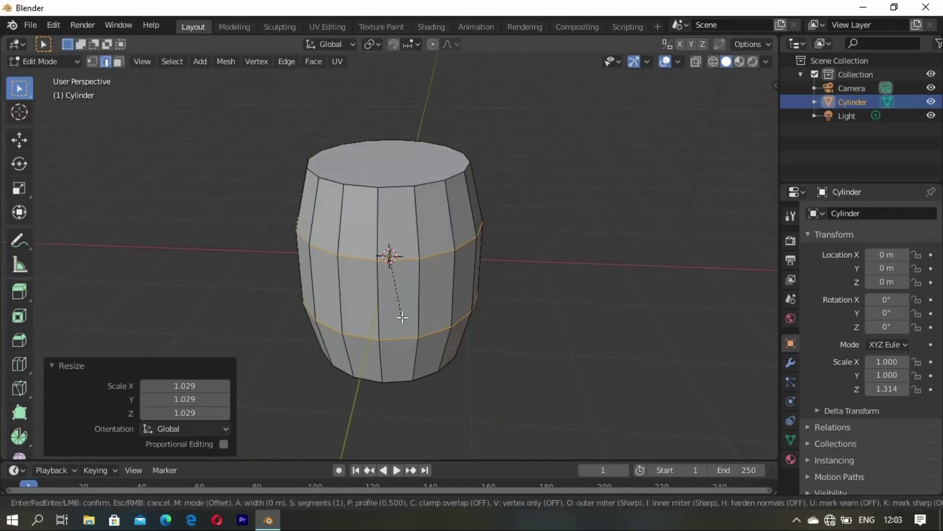
left_click(408, 339)
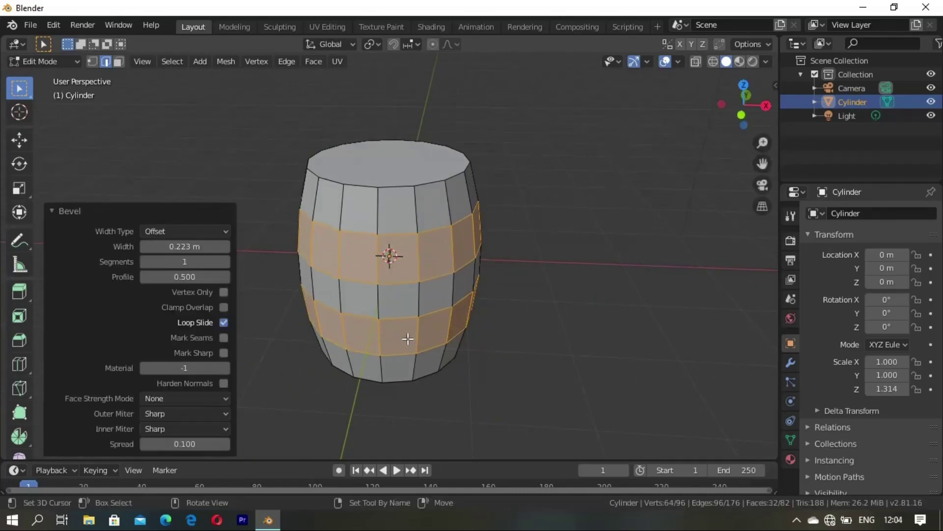
middle_click_drag(407, 338, 414, 358)
- Inspect the bevelled bands, return to Object Mode and duplicate the barrel
key("shift+space")
middle_click_drag(503, 337, 385, 396)
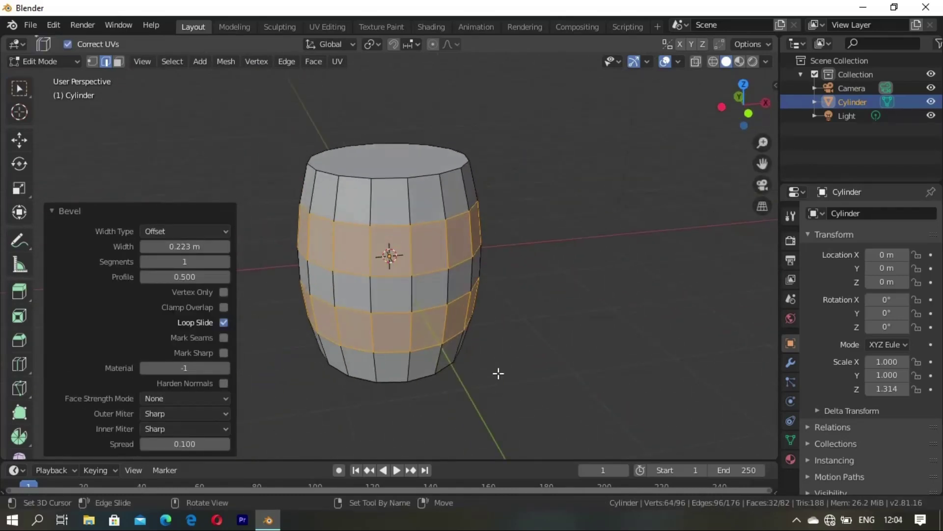
mouse_move(498, 374)
middle_mouse_down()
mouse_move(479, 353)
mouse_move(514, 358)
mouse_move(427, 322)
mouse_move(562, 293)
mouse_move(319, 374)
middle_mouse_up()
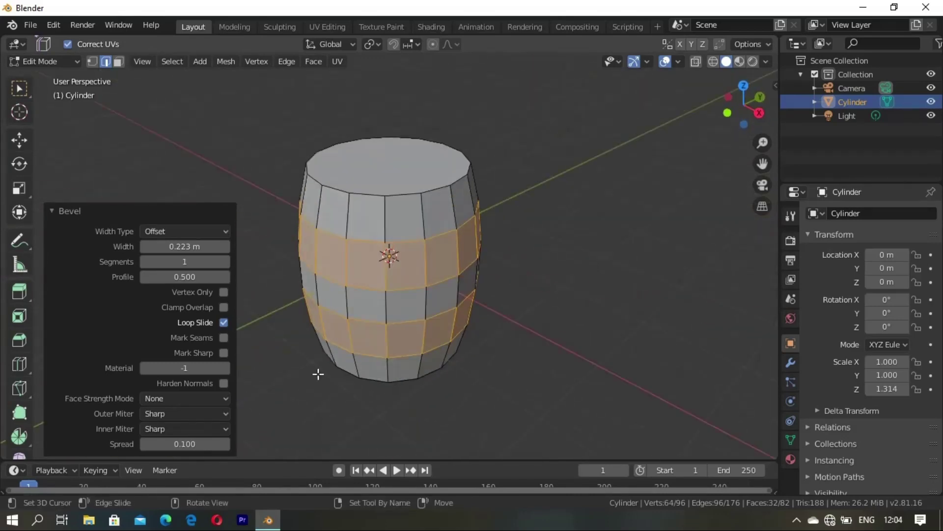
mouse_move(495, 318)
middle_mouse_down()
mouse_move(389, 258)
mouse_move(373, 316)
middle_mouse_up()
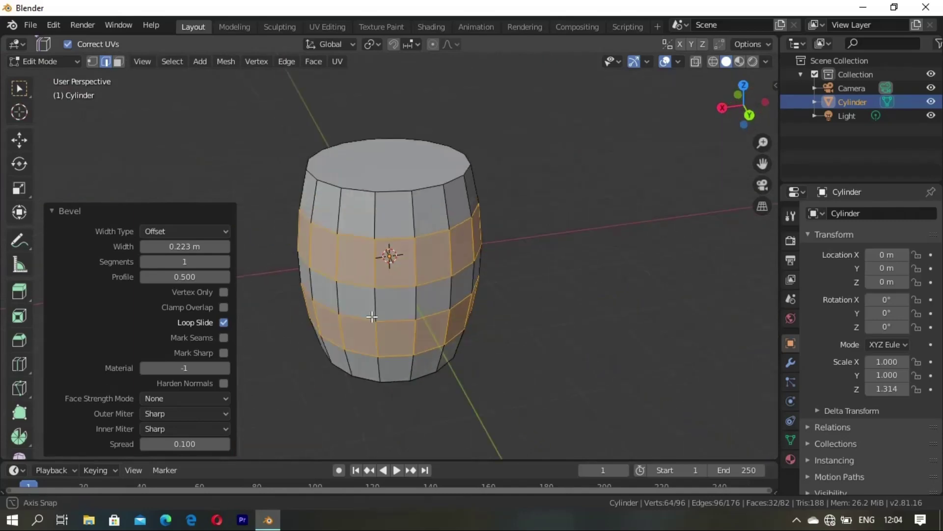
left_click(53, 211)
middle_click_drag(426, 348, 336, 340)
key("Tab")
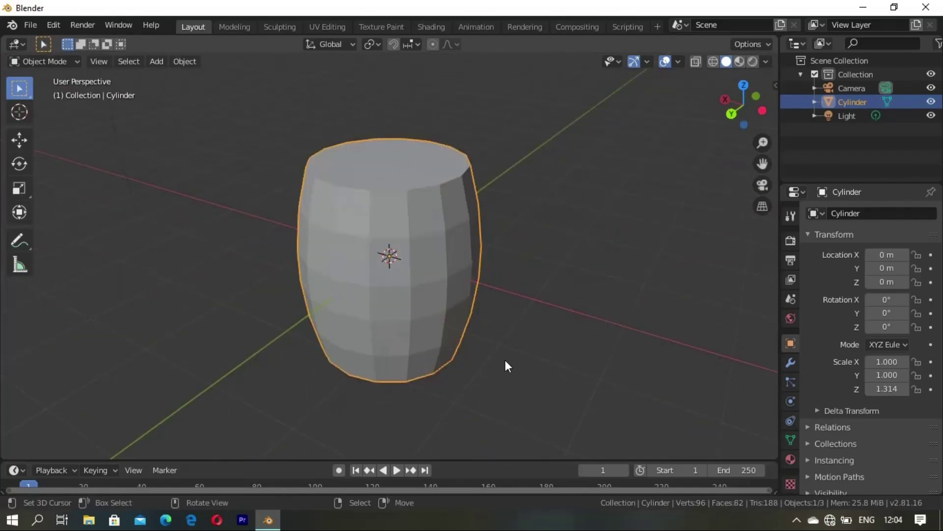
key("shift+d")
- Place the duplicate barrel 3.8548 m along X and reselect the original
key("x")
left_click(316, 290)
mouse_move(316, 290)
middle_mouse_down()
mouse_move(346, 356)
mouse_move(301, 309)
mouse_move(364, 301)
middle_mouse_up()
left_click(364, 302)
- Extrude the original barrel's two bands and scale them outward, excluding Z, into raised hoops
key("Tab")
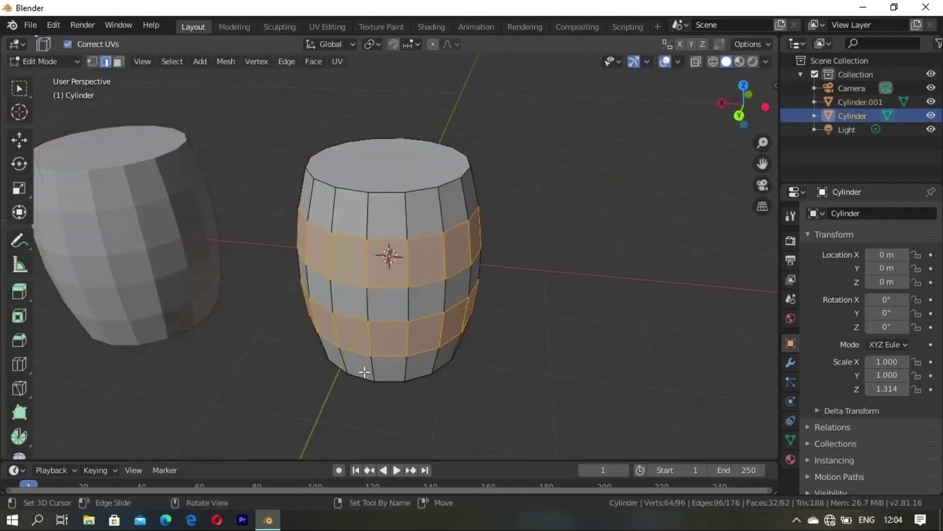
scroll(394, 356, "up", 2)
middle_click_drag(461, 345, 440, 329)
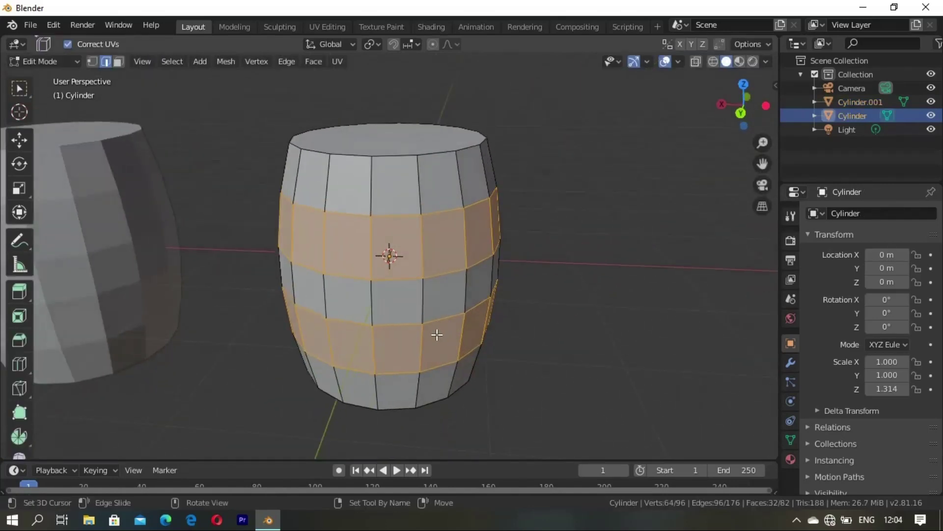
key("e")
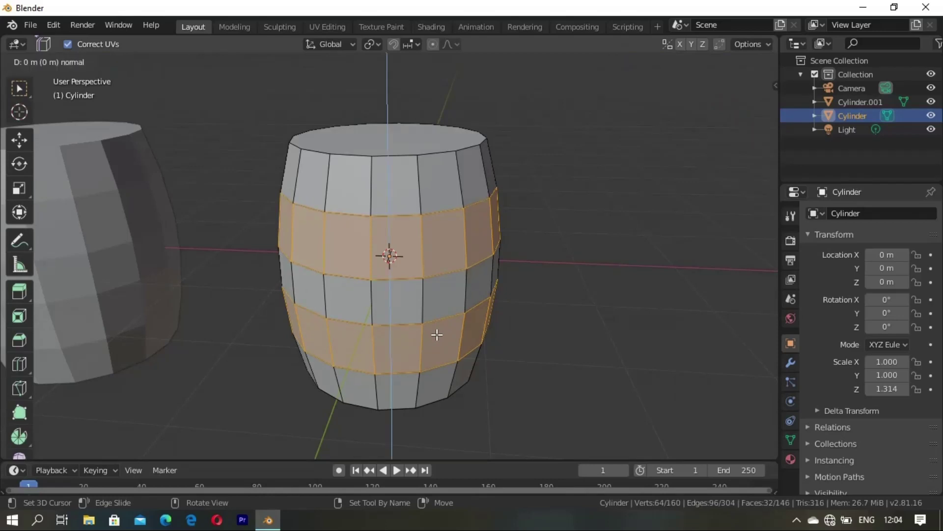
key("s")
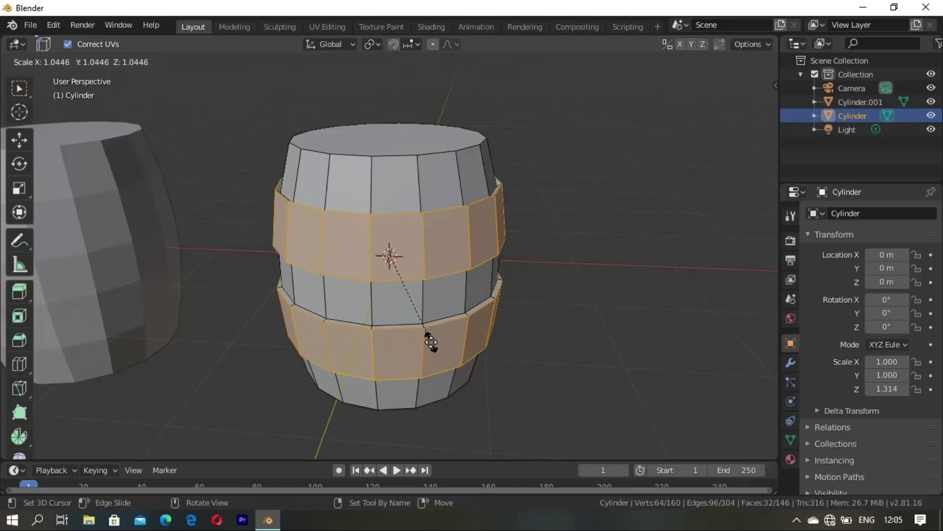
key("shift+z")
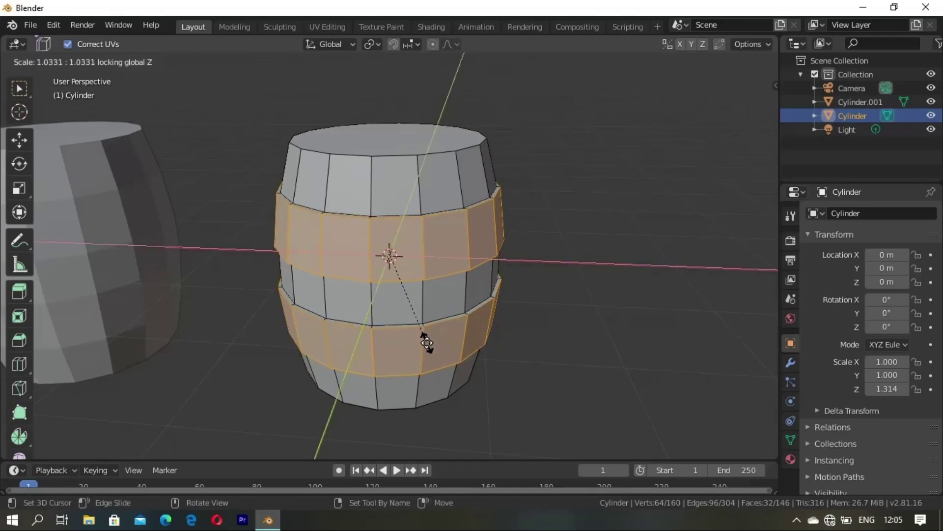
left_click(427, 344)
- Undo an accidental move of the bands and return to Object Mode
mouse_move(506, 354)
middle_mouse_down()
mouse_move(428, 363)
mouse_move(469, 296)
mouse_move(492, 344)
mouse_move(402, 339)
mouse_move(428, 311)
middle_mouse_up()
key("g")
left_click(445, 312)
key("ctrl+z")
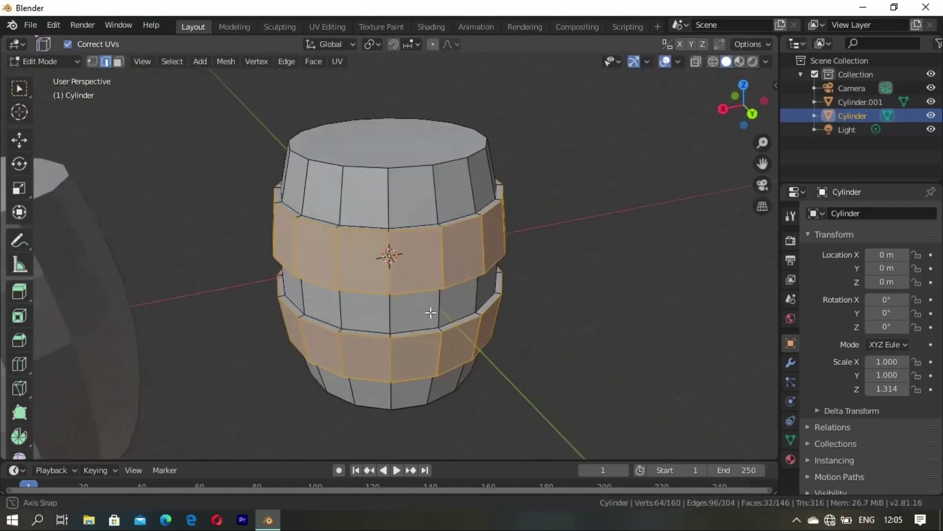
scroll(393, 319, "down", 2)
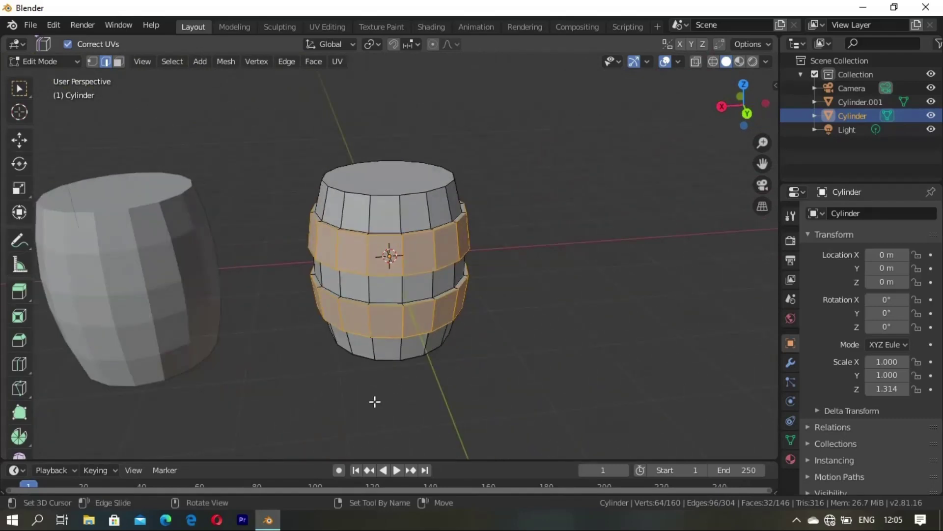
key("Tab")
mouse_move(305, 369)
middle_mouse_down()
mouse_move(543, 375)
mouse_move(501, 358)
middle_mouse_up()
- Select Cylinder.001, enter Edit Mode and parent to the selected vertices
left_click(610, 271)
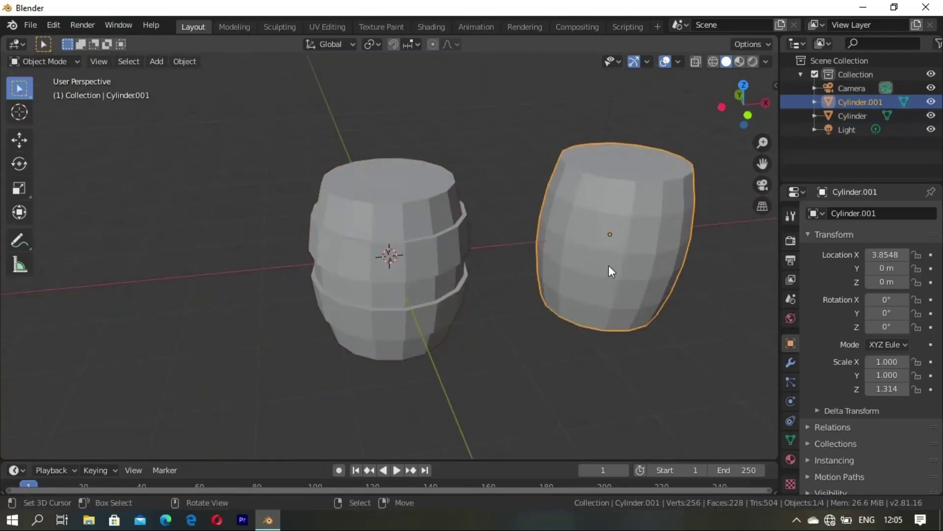
mouse_move(575, 274)
middle_mouse_down()
mouse_move(507, 308)
mouse_move(484, 337)
mouse_move(546, 334)
middle_mouse_up()
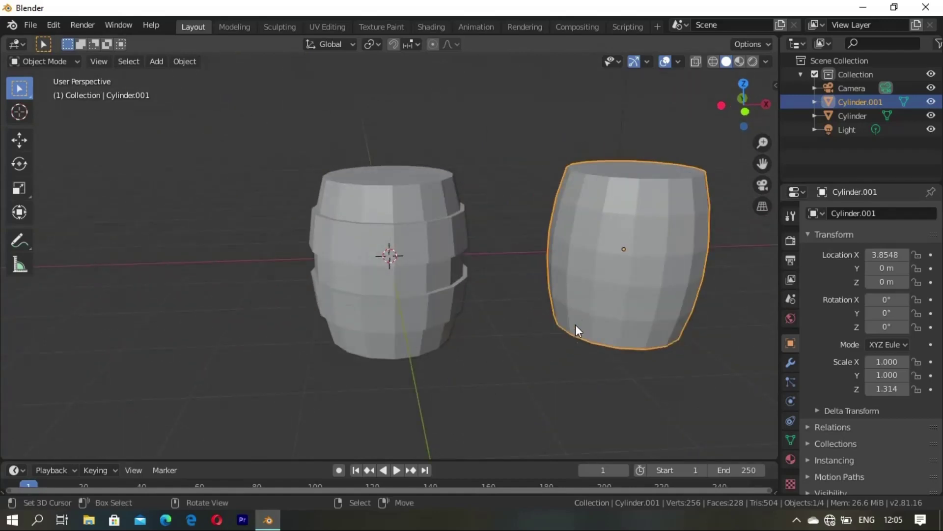
key("Tab")
middle_click_drag(646, 271, 574, 316)
key("ctrl+p")
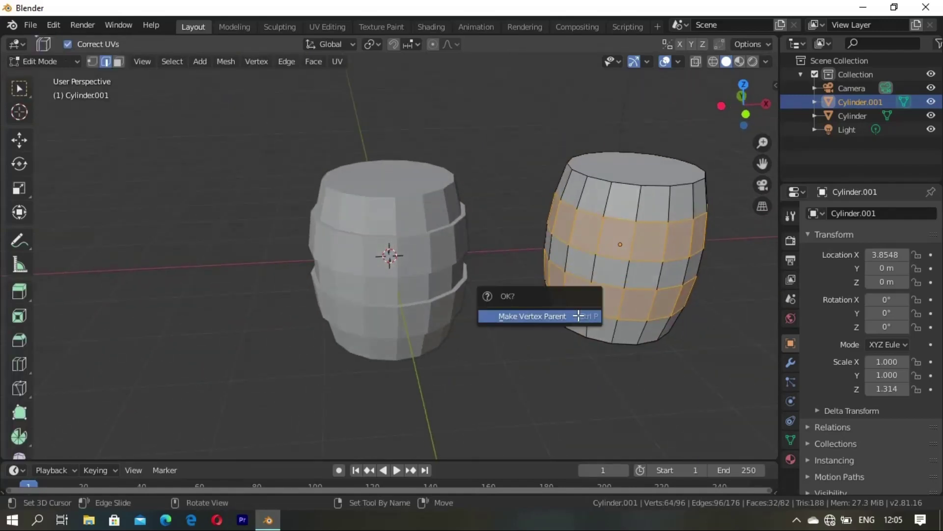
left_click(548, 315)
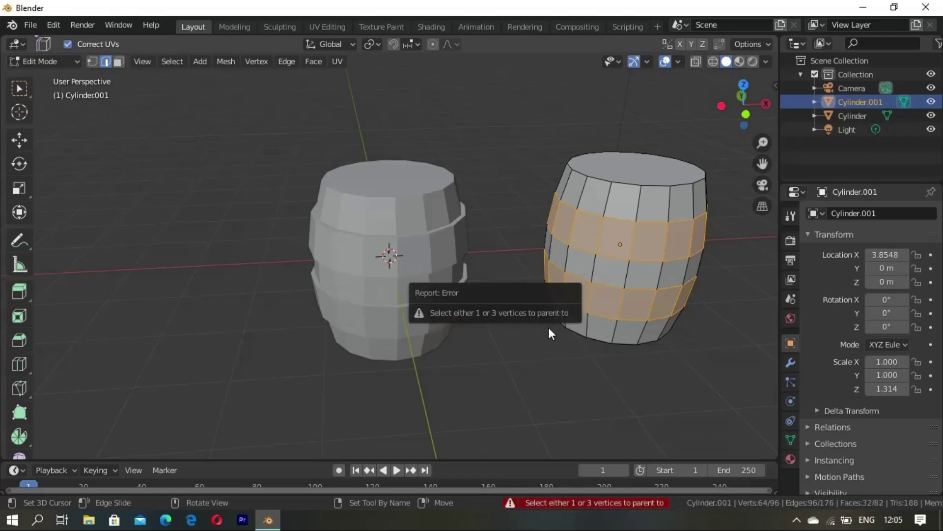
- Extrude Cylinder.001's band faces and scale them outward, excluding Z, into raised hoops
mouse_move(541, 381)
middle_mouse_down()
mouse_move(564, 374)
mouse_move(505, 341)
middle_mouse_up()
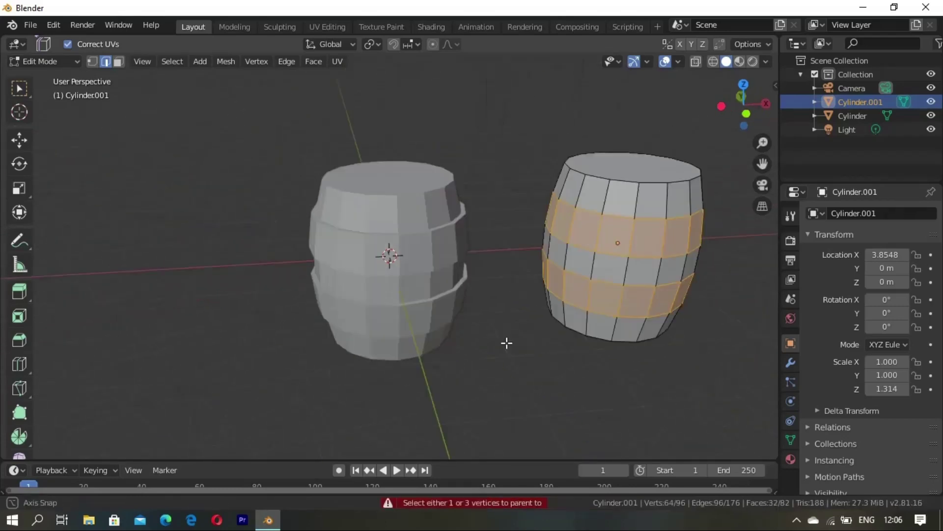
key("e")
key("s")
key("shift+z")
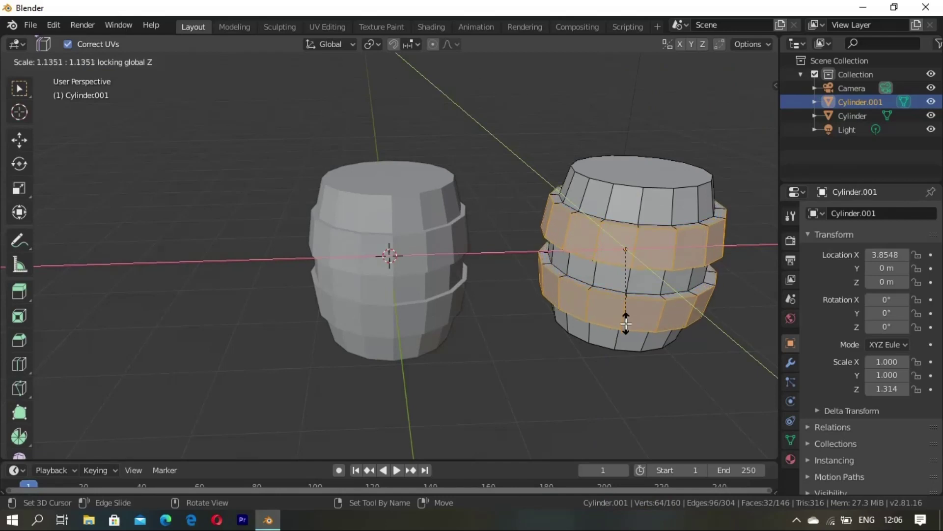
left_click(622, 322)
mouse_move(622, 322)
middle_mouse_down()
mouse_move(627, 312)
mouse_move(542, 386)
mouse_move(510, 362)
middle_mouse_up()
key("Tab")
key("Tab")
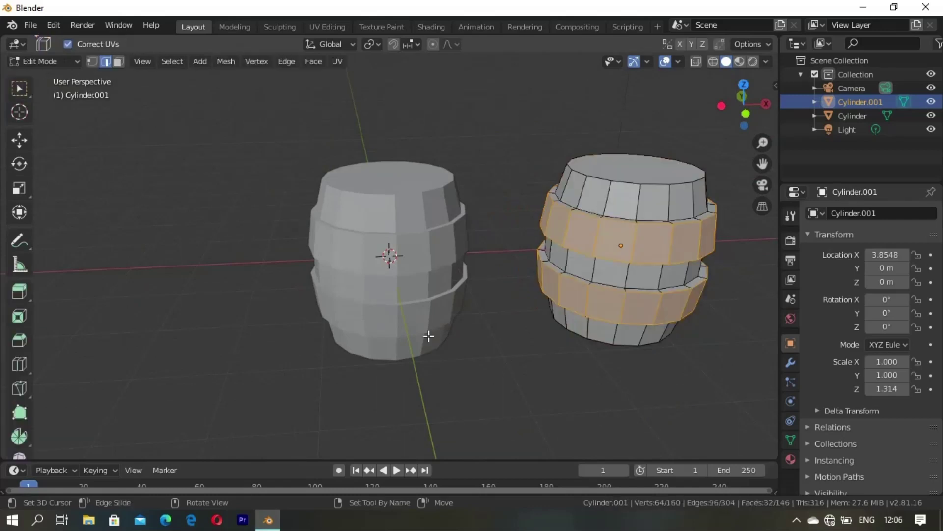
key("Tab")
- Stretch the left barrel along Z to a scale of 1.530
left_click(441, 337)
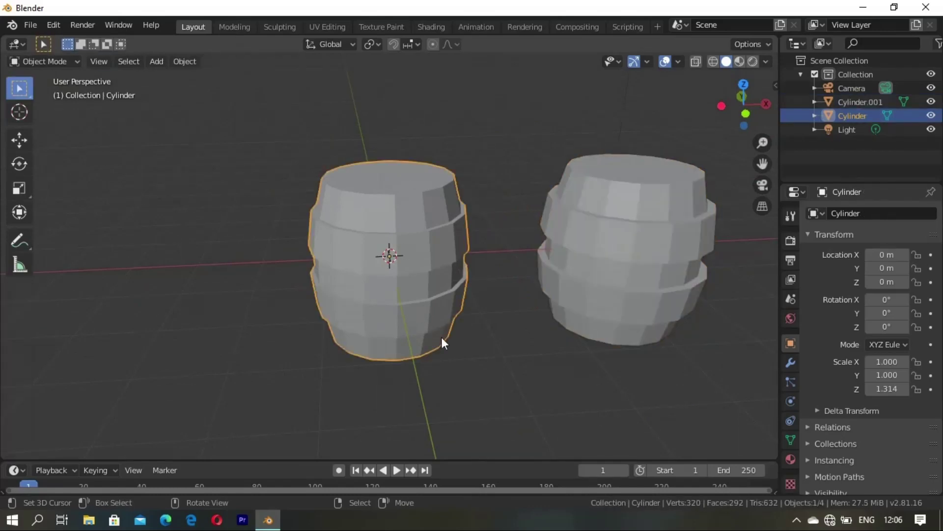
key("s")
key("z")
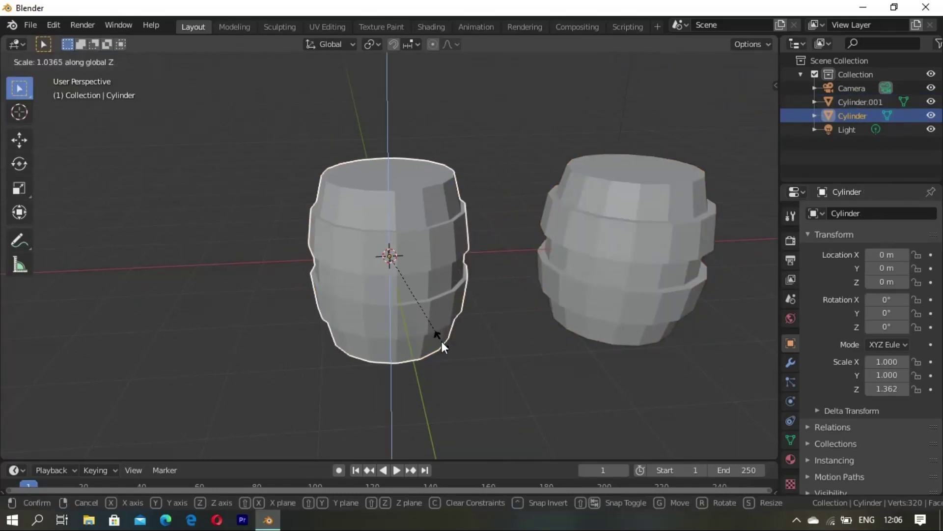
left_click(442, 355)
mouse_move(573, 273)
middle_mouse_down()
mouse_move(579, 301)
mouse_move(461, 310)
mouse_move(506, 311)
mouse_move(446, 304)
middle_mouse_up()
- Enter Edit Mode on the left barrel with the selection cleared and face select mode on
key("Tab")
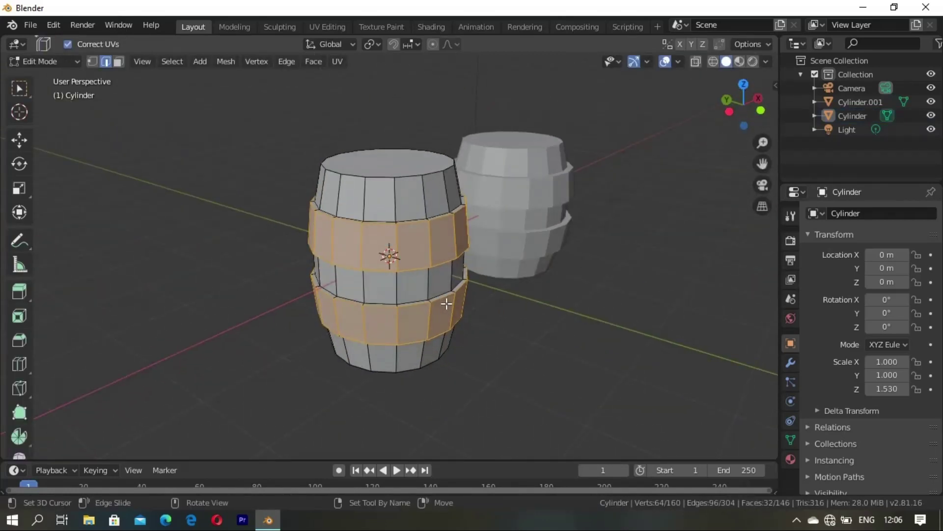
key("Tab")
key("Tab")
key("alt+a")
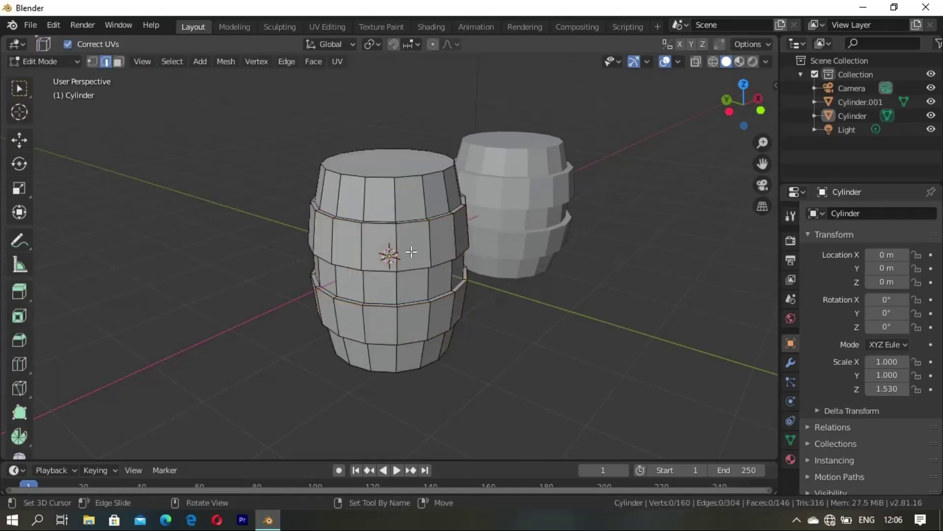
key("Tab")
left_click(422, 270)
mouse_move(419, 288)
middle_mouse_down()
mouse_move(476, 276)
mouse_move(435, 315)
mouse_move(375, 290)
mouse_move(423, 276)
mouse_move(402, 259)
middle_mouse_up()
key("Tab")
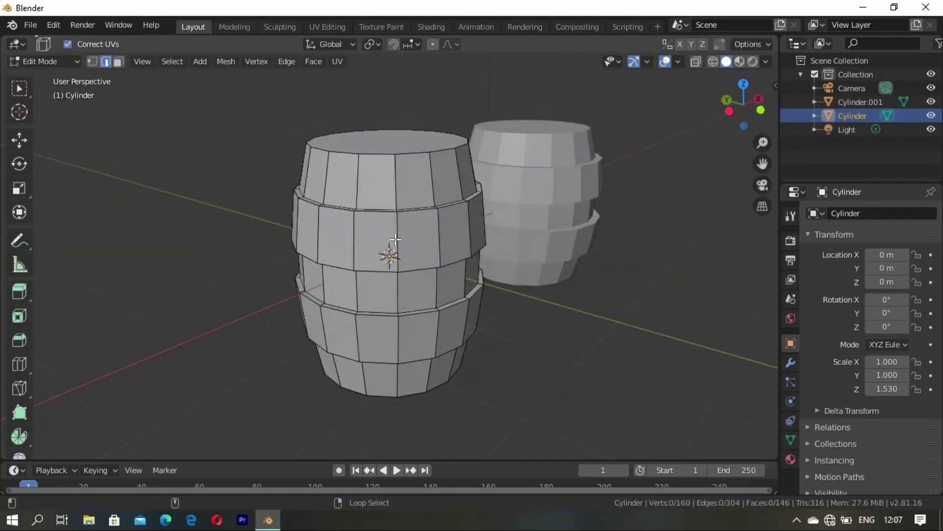
key("3")
- Select the upper and lower band face loops and grow the selection
left_click(407, 231, "alt")
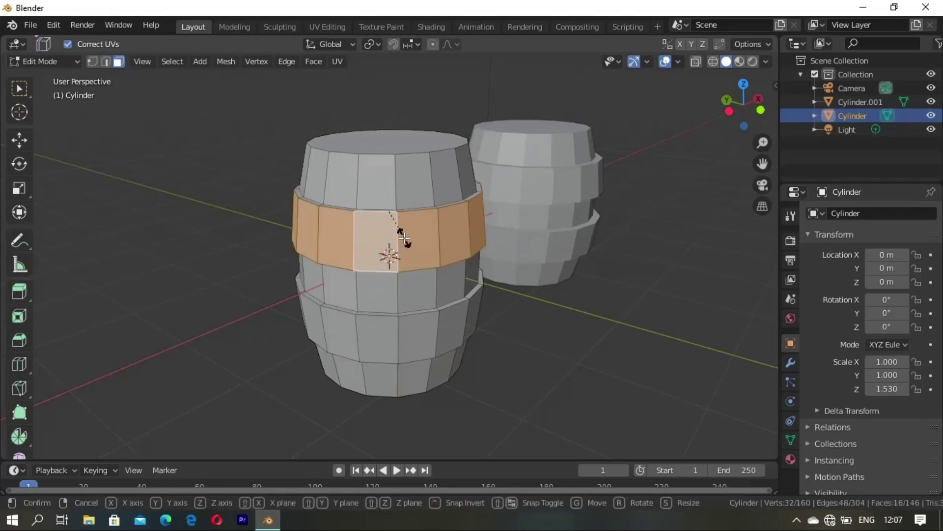
key("s")
key("Escape")
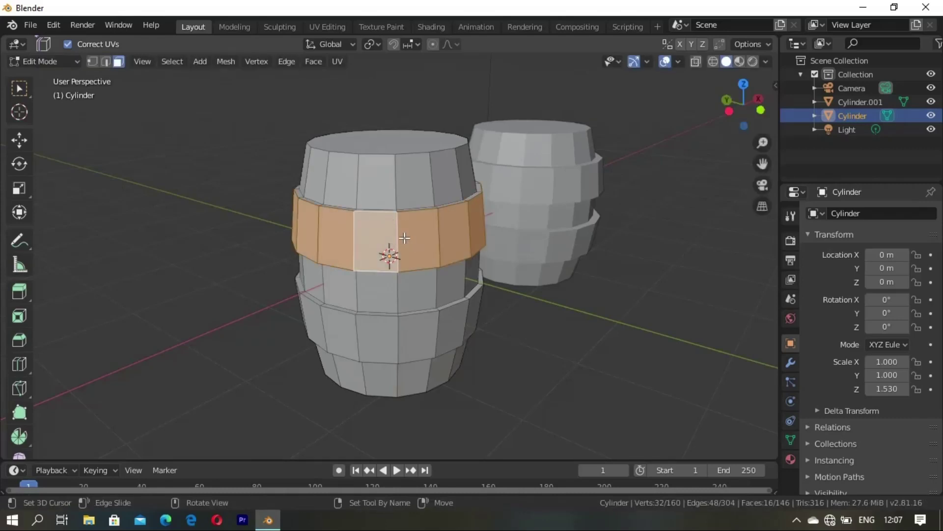
key("ctrl+KP_Add")
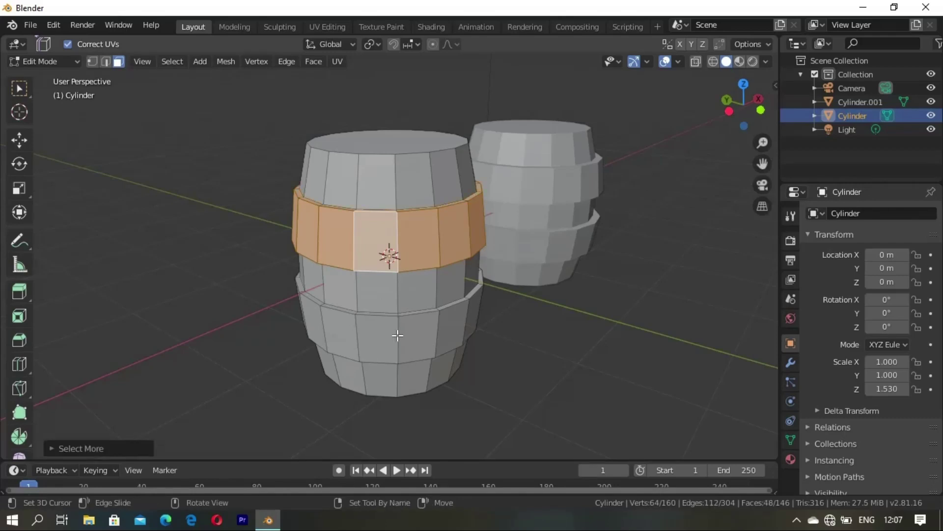
left_click(397, 335, "alt+shift")
key("ctrl+KP_Add")
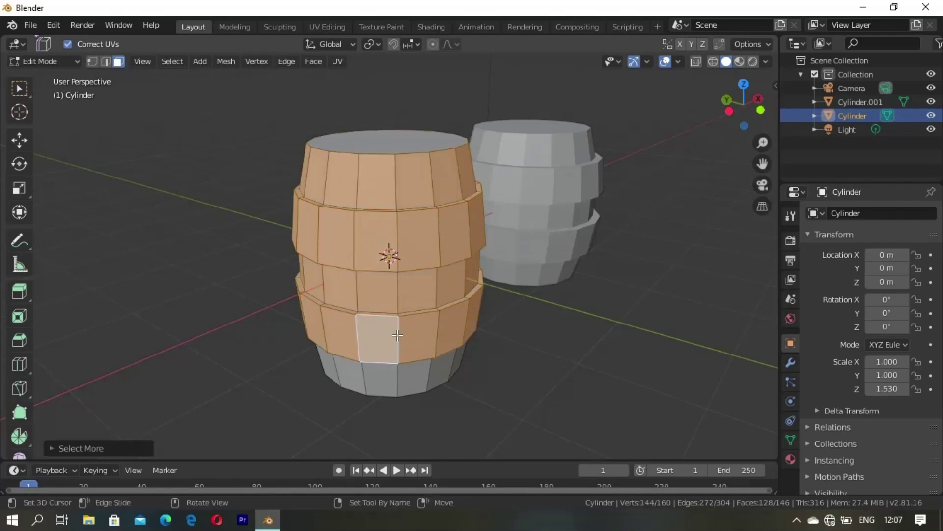
key("ctrl+KP_Add")
key("ctrl+z")
key("ctrl+z")
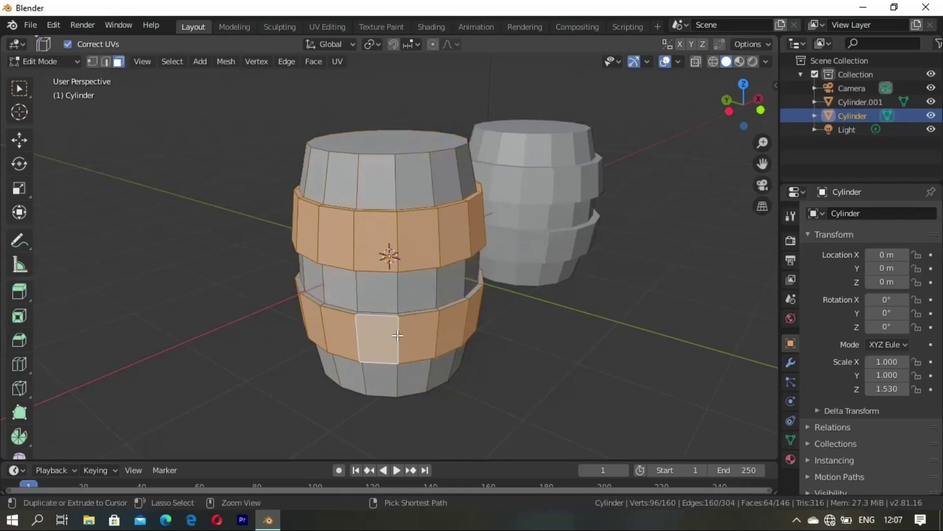
- Fix the band selection by toggling individual front faces on and off
middle_click_drag(397, 337, 408, 366)
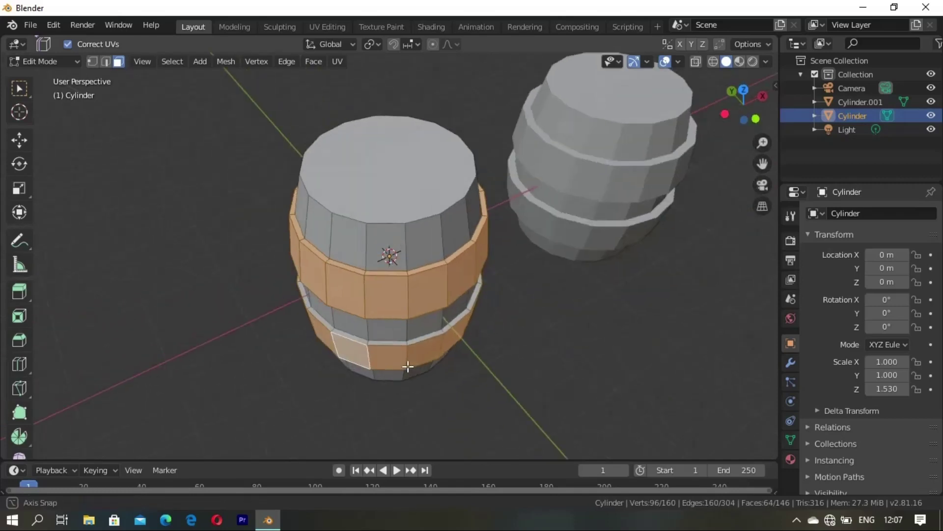
left_click(390, 342, "alt+shift")
left_click(390, 343, "alt+shift")
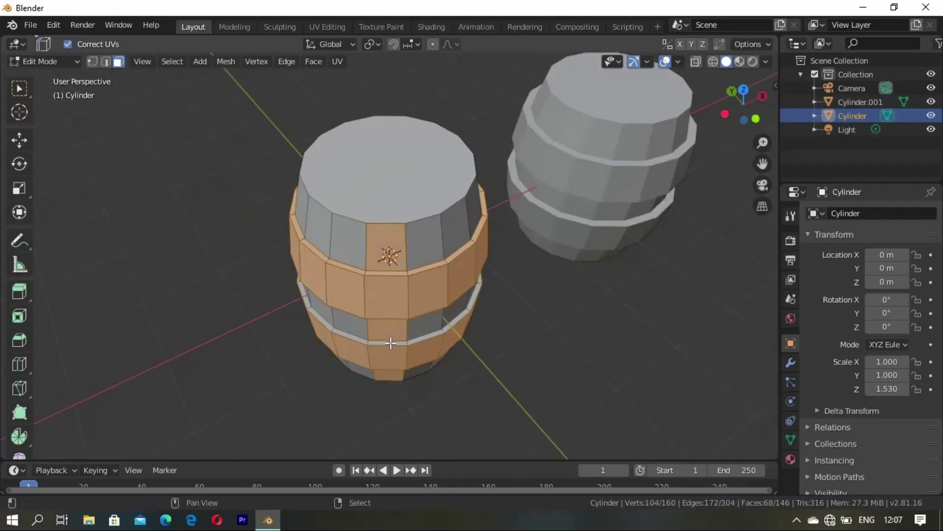
left_click(391, 342, "alt+shift")
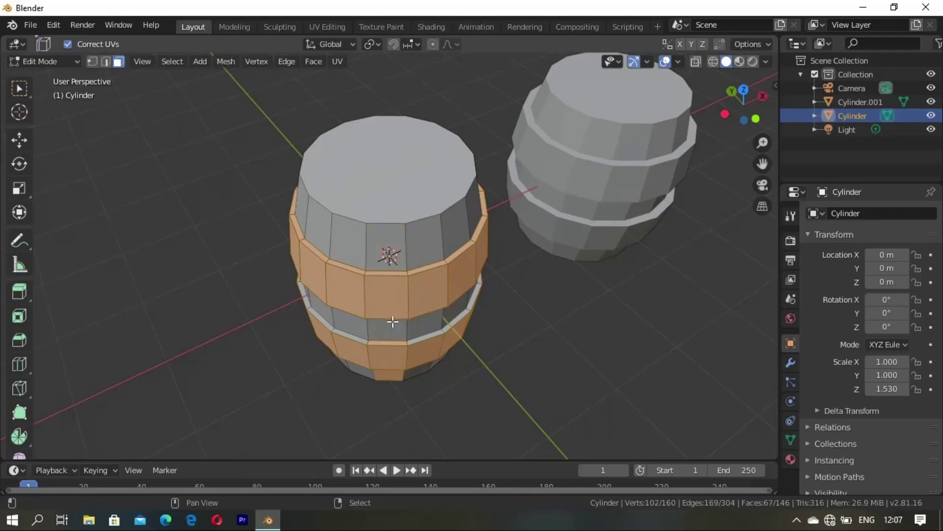
middle_click_drag(392, 320, 412, 319)
left_click(416, 375, "shift")
left_click(382, 314, "shift")
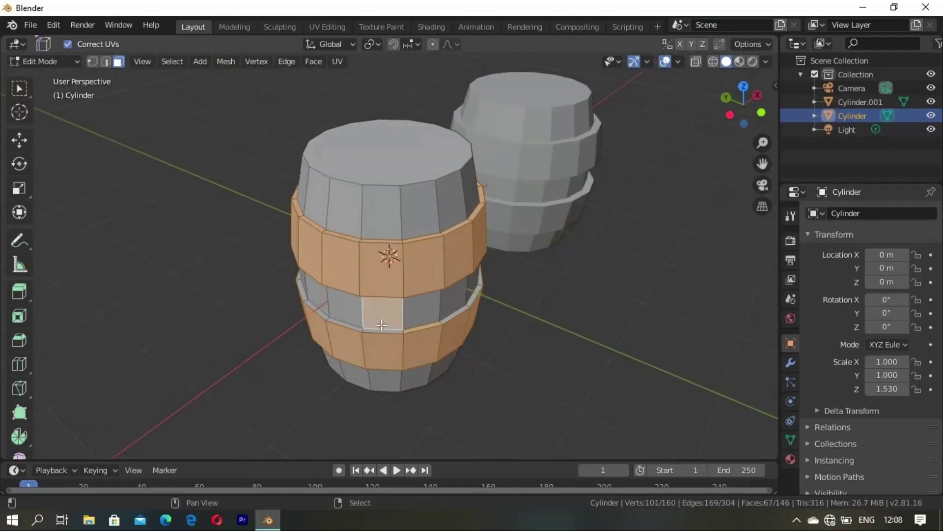
left_click(379, 337, "shift")
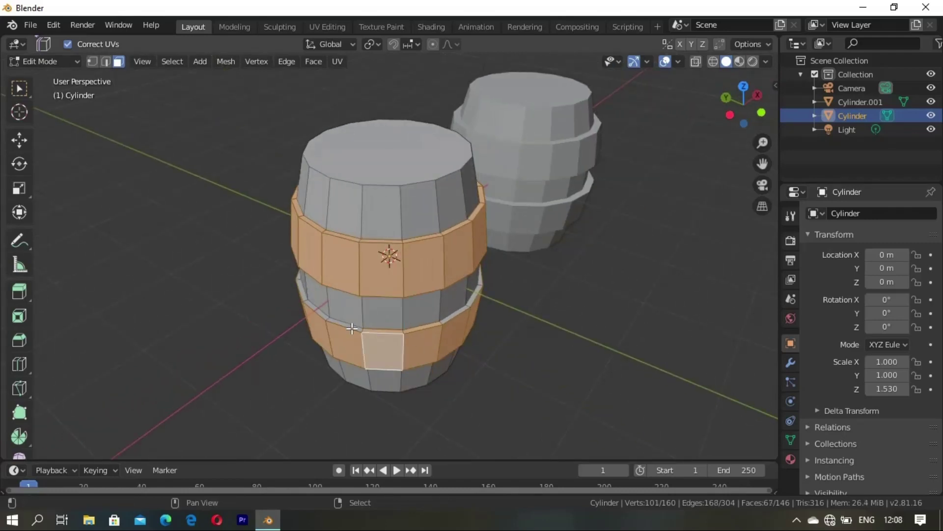
left_click(315, 312, "shift")
middle_click_drag(316, 311, 399, 348)
left_click(326, 320, "shift")
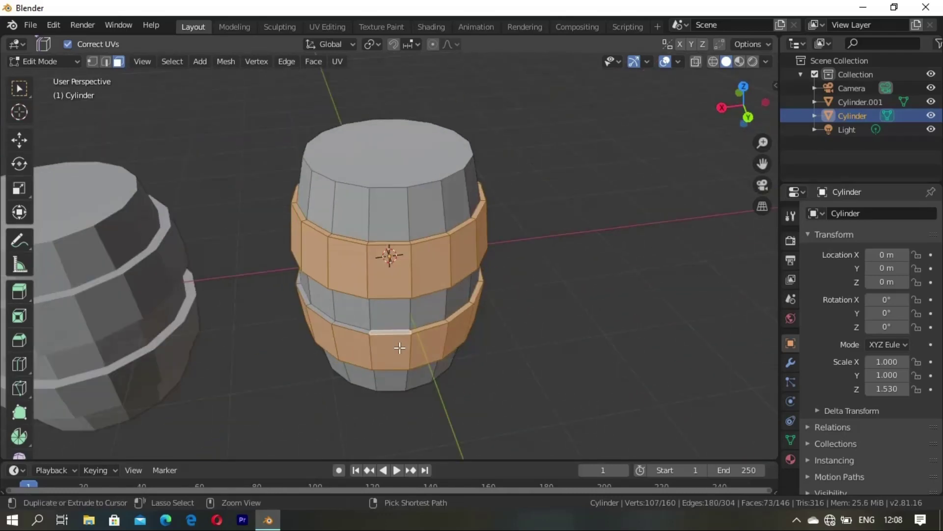
key("ctrl+KP_Add")
key("ctrl+KP_Add")
key("ctrl+KP_Add")
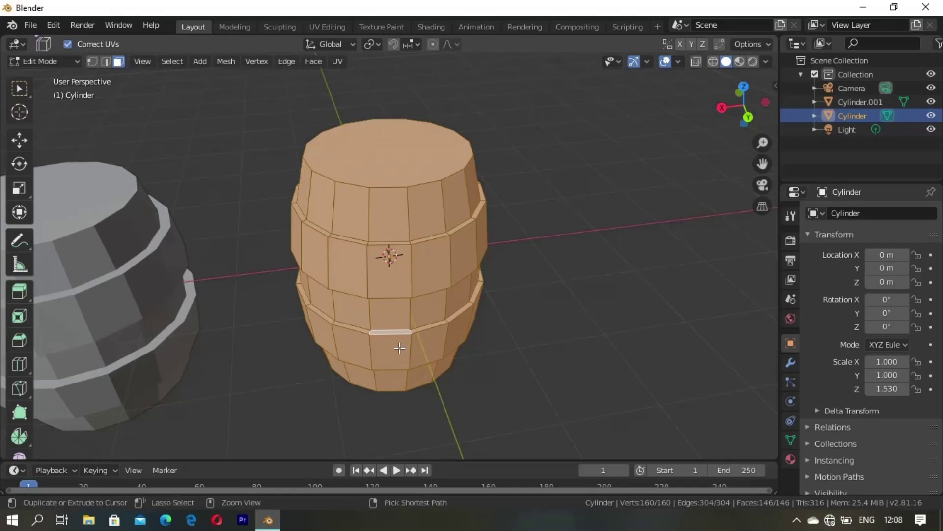
key("ctrl+z")
key("ctrl+z")
key("ctrl+z")
- Reselect both band face loops and grow them to cover the full bands
key("alt+a")
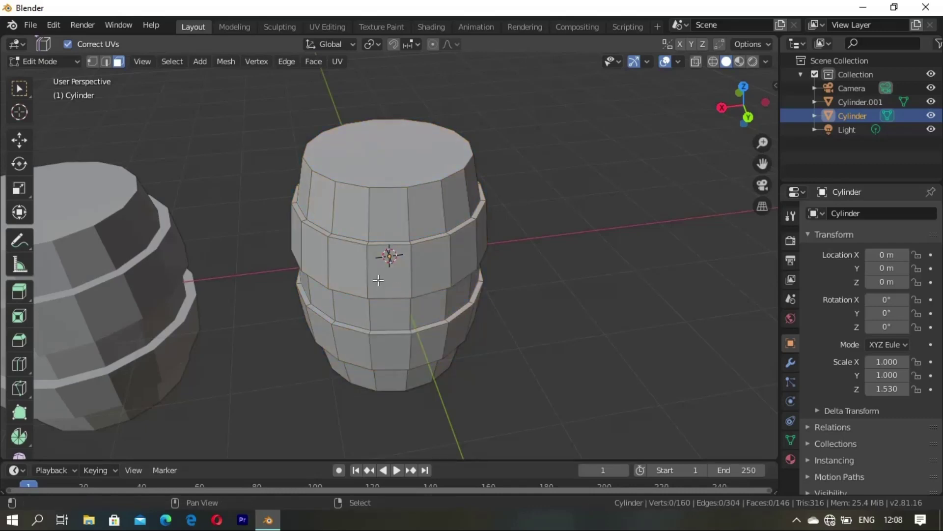
left_click(378, 280, "alt")
left_click(366, 349, "alt+shift")
key("ctrl+KP_Add")
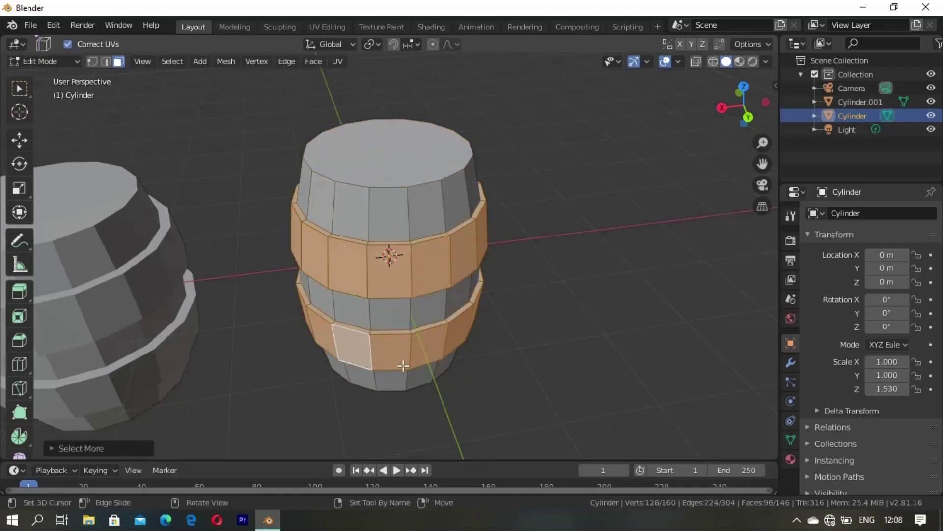
middle_click_drag(400, 362, 388, 352)
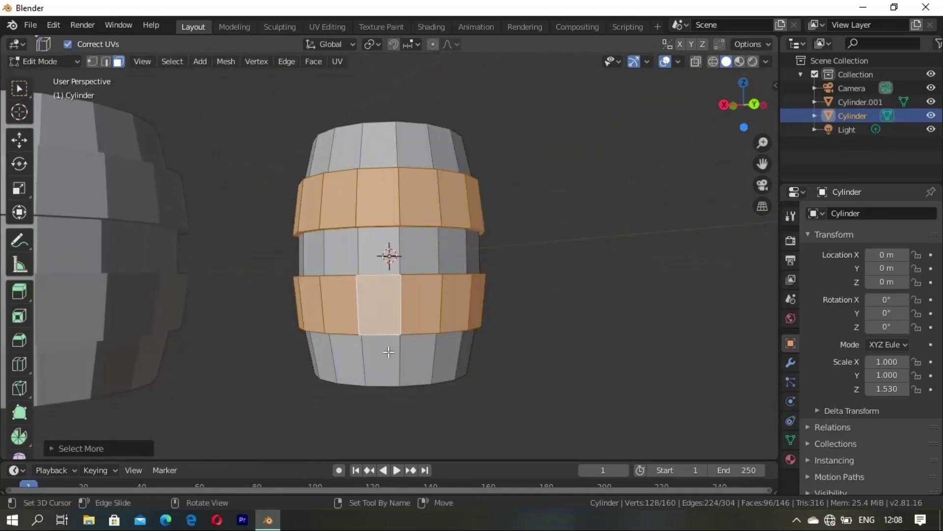
key("ctrl+p")
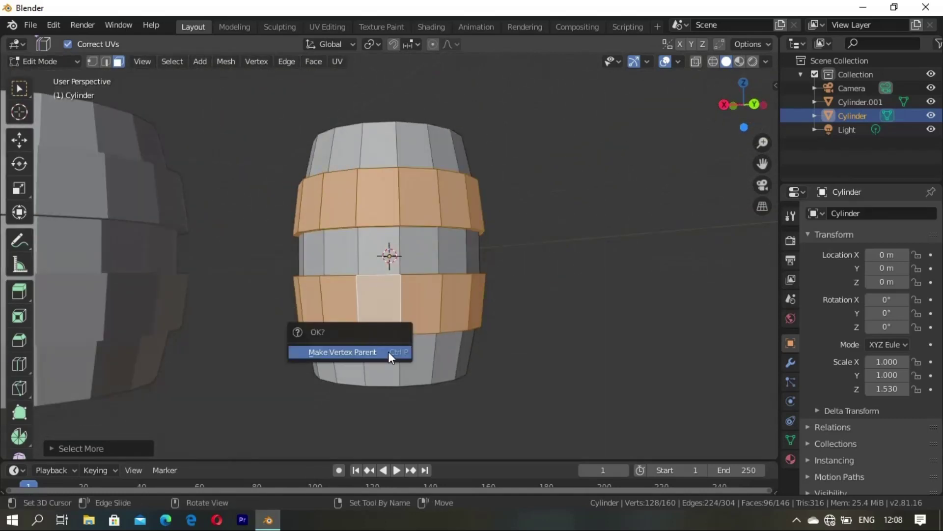
- Separate the left barrel's selected bands into their own object, Cylinder.002
key("p")
left_click(499, 330)
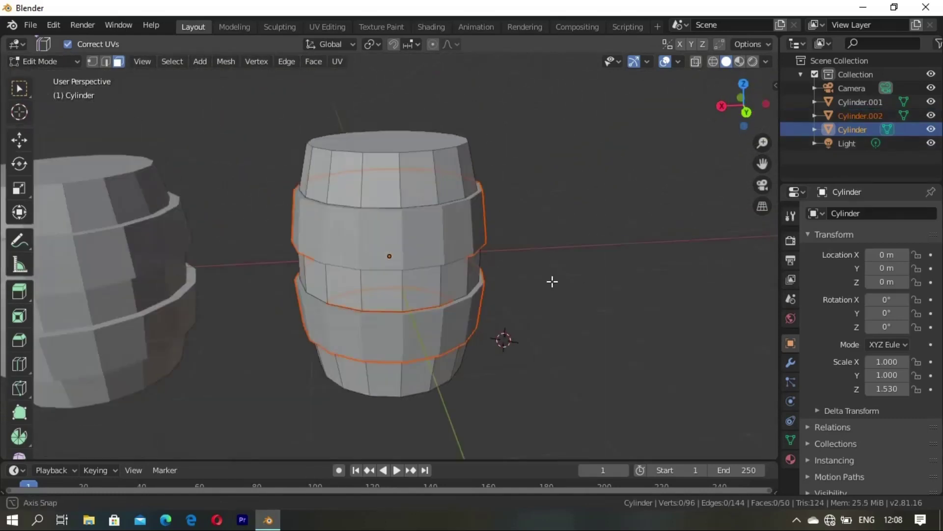
middle_click_drag(552, 280, 446, 307)
middle_click_drag(541, 301, 588, 302)
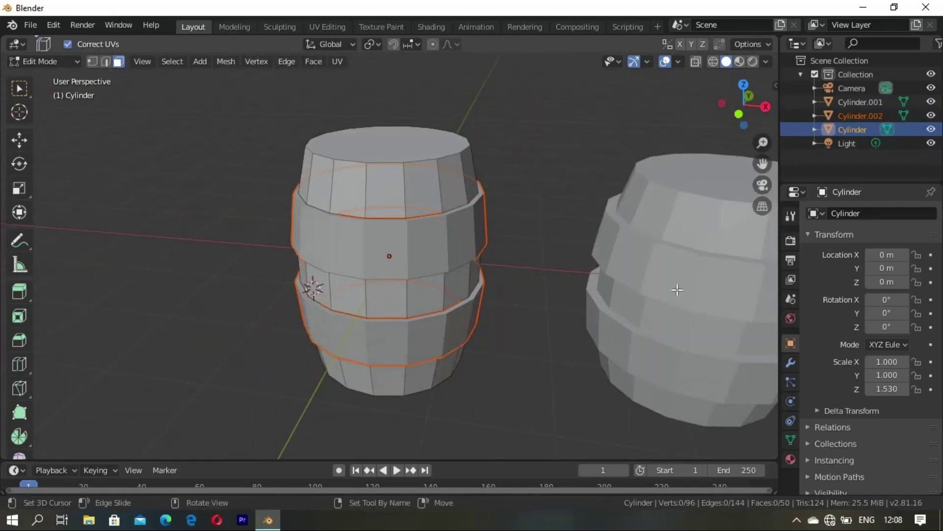
- Grow the right barrel's band selection and separate it into Cylinder.003
key("Tab")
left_click(594, 290)
mouse_move(519, 322)
middle_mouse_down()
mouse_move(609, 317)
mouse_move(587, 237)
middle_mouse_up()
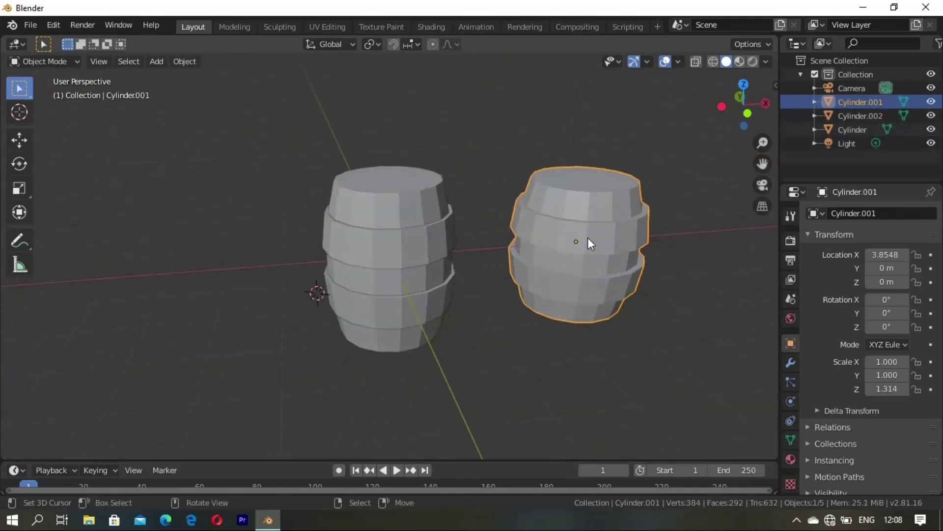
key("Tab")
key("ctrl+KP_Add")
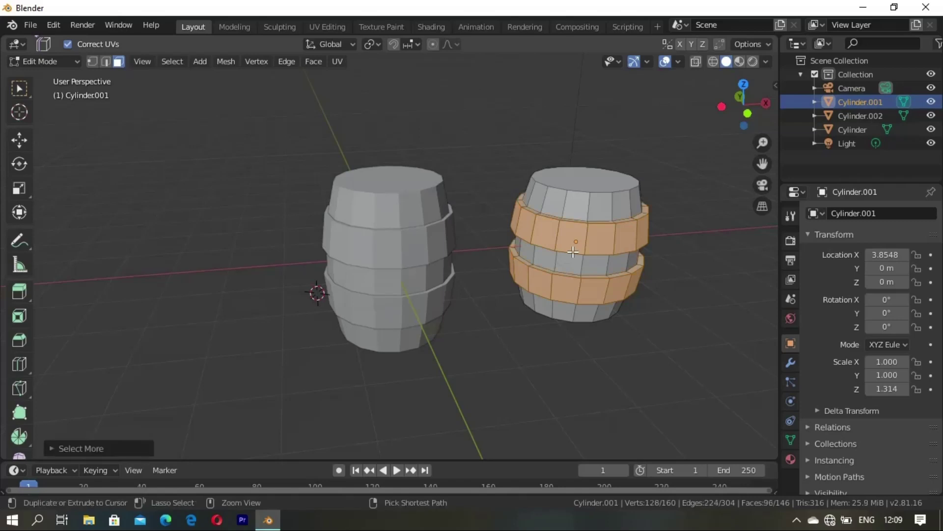
key("p")
left_click(573, 253)
mouse_move(573, 253)
middle_mouse_down()
mouse_move(520, 297)
mouse_move(555, 367)
middle_mouse_up()
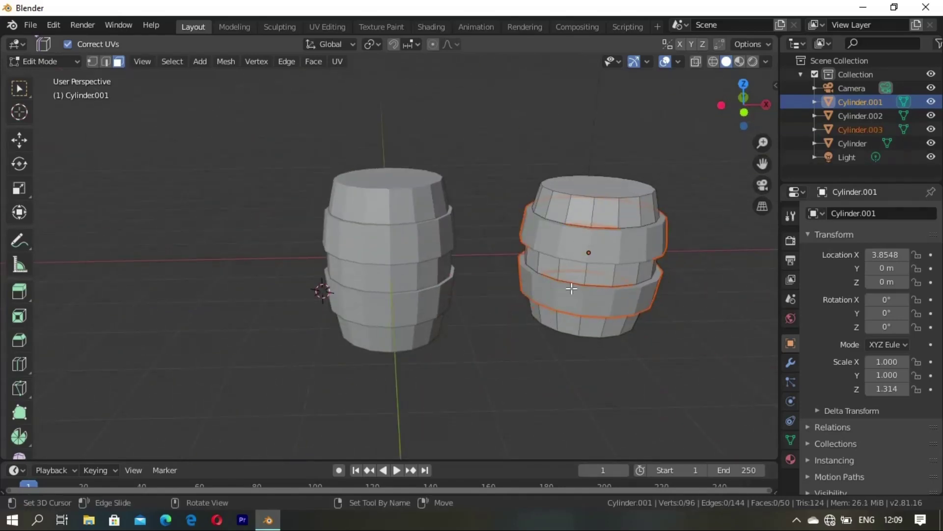
key("Tab")
- Look over the barrels from above, then select Cylinder.002
left_click(589, 287)
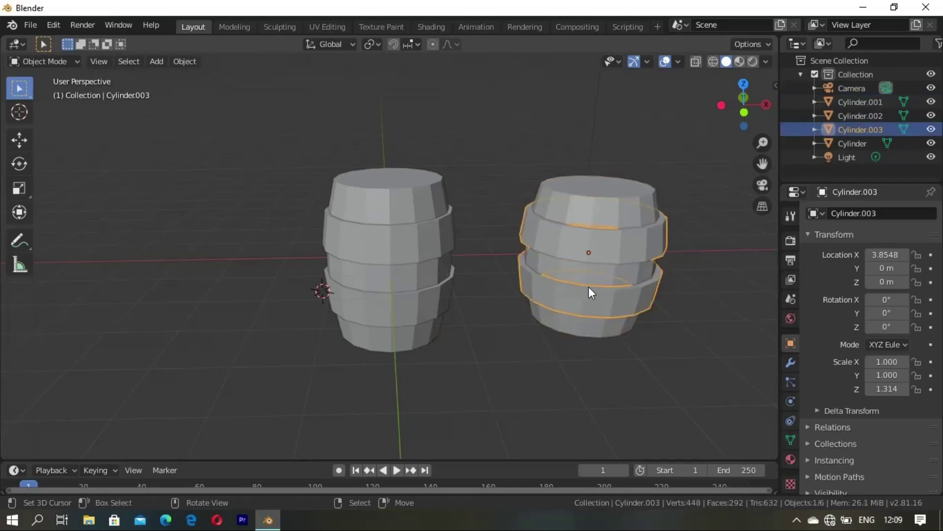
left_click(521, 380)
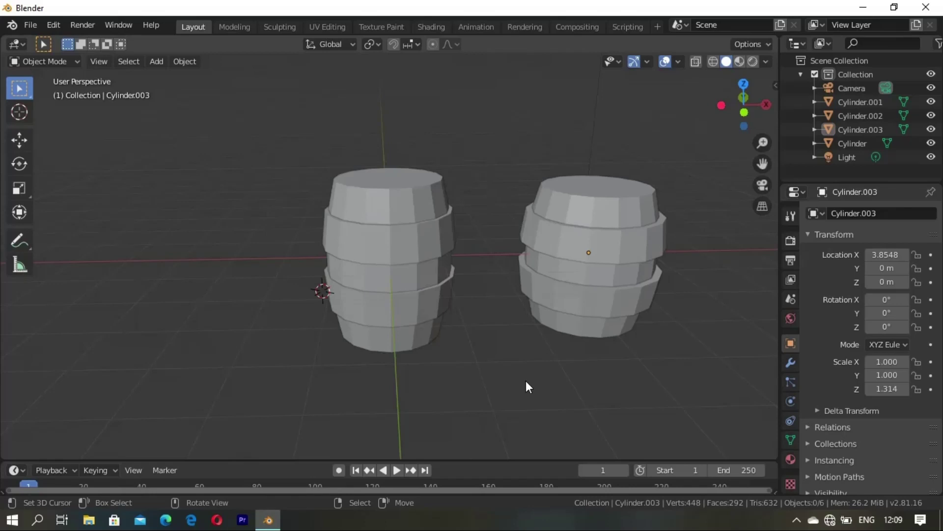
mouse_move(525, 381)
middle_mouse_down()
mouse_move(429, 353)
mouse_move(435, 281)
mouse_move(481, 294)
mouse_move(367, 259)
middle_mouse_up()
scroll(369, 276, "up", 2)
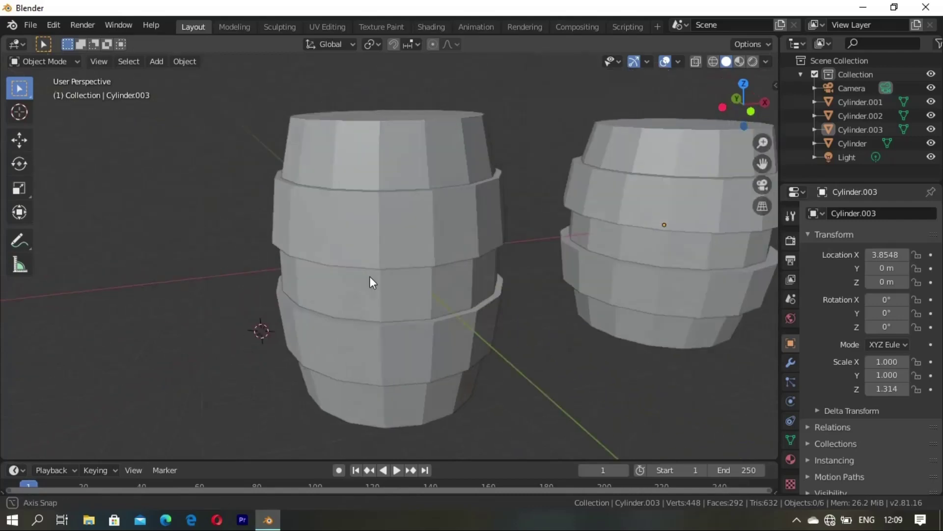
scroll(370, 277, "up", 2)
mouse_move(419, 276)
middle_mouse_down()
mouse_move(459, 234)
mouse_move(407, 288)
mouse_move(421, 180)
mouse_move(398, 233)
middle_mouse_up()
left_click(400, 246)
- Switch from Cylinder.002 to the front barrel Cylinder and enter its Edit Mode
key("Tab")
scroll(390, 273, "down", 4)
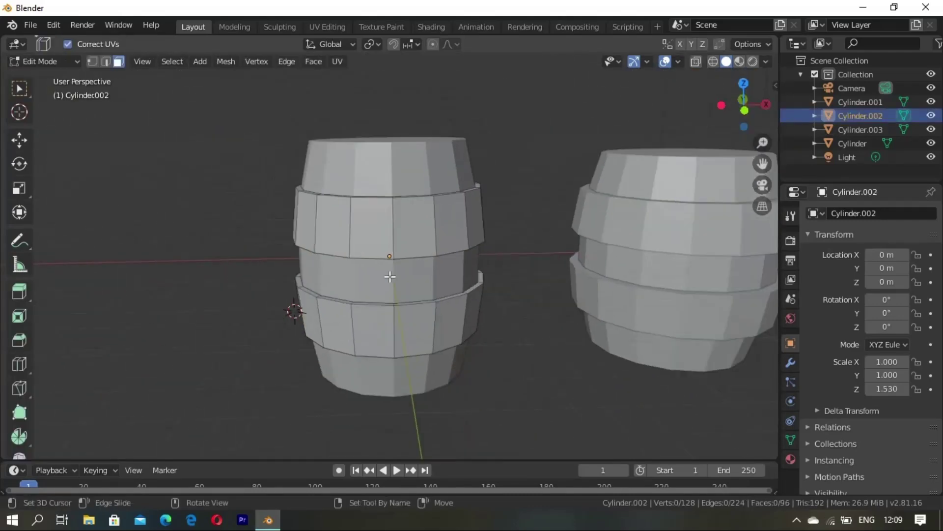
mouse_move(390, 274)
middle_mouse_down()
mouse_move(429, 320)
mouse_move(417, 164)
middle_mouse_up()
key("Tab")
left_click(569, 312)
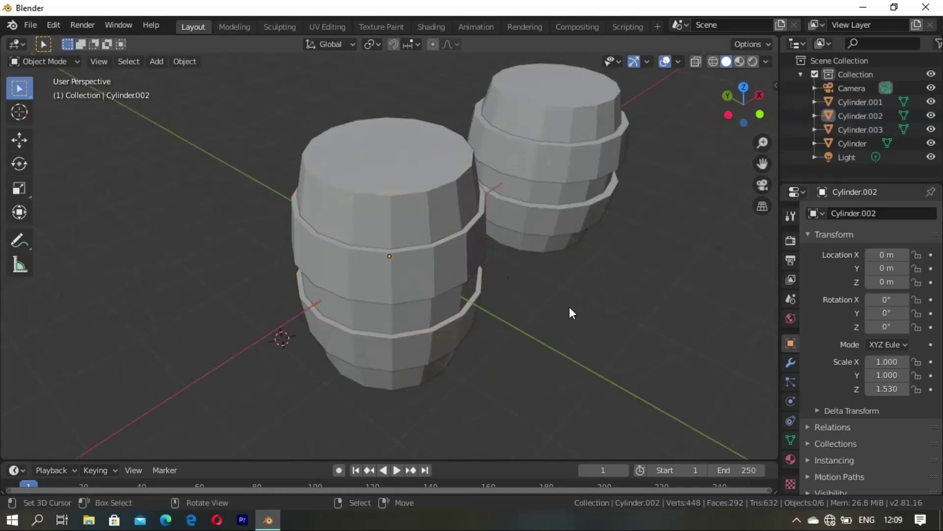
left_click(415, 252)
key("Tab")
- Inset the front barrel's top and bottom end faces
mouse_move(425, 325)
middle_mouse_down()
mouse_move(409, 391)
mouse_move(411, 318)
mouse_move(486, 372)
mouse_move(486, 315)
middle_mouse_up()
left_click(415, 304, "shift")
key("i")
left_click(447, 353)
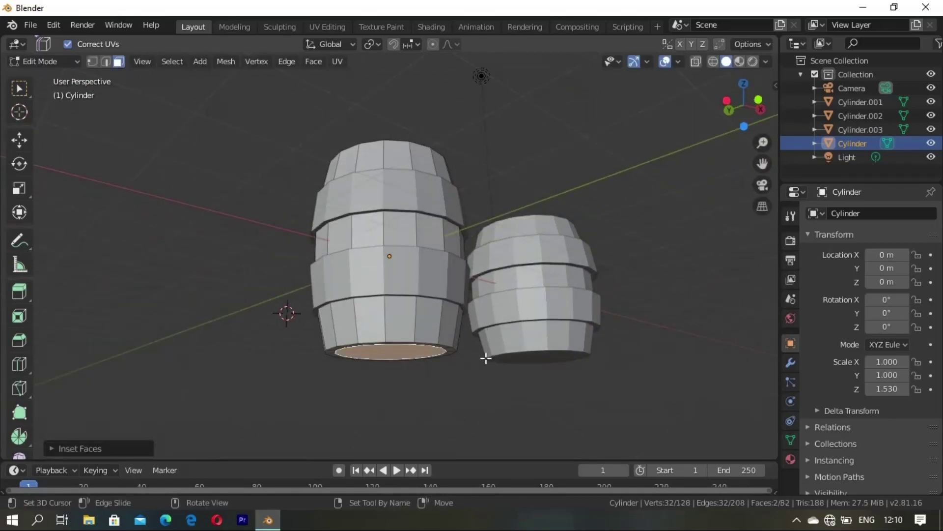
- Extrude the inset faces, sinking the top lid inward below its rim
middle_click_drag(487, 358, 452, 329)
key("e")
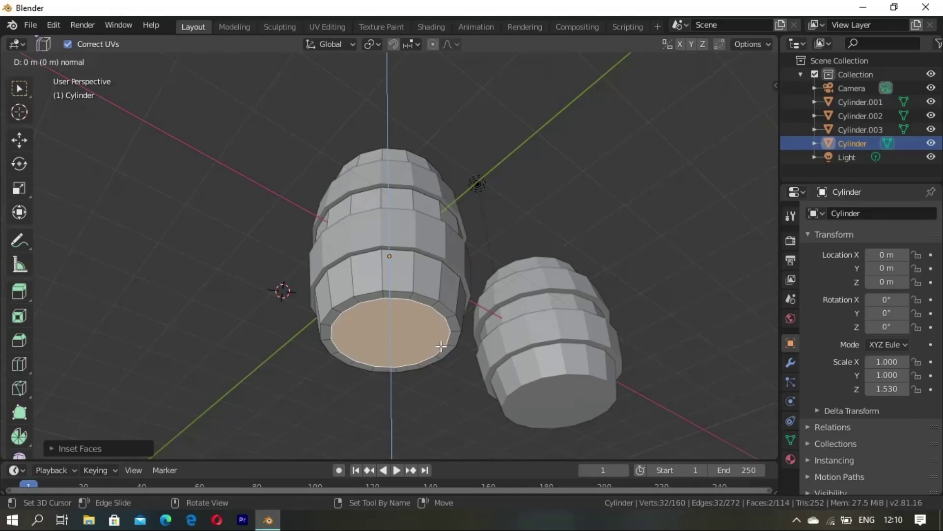
key("s")
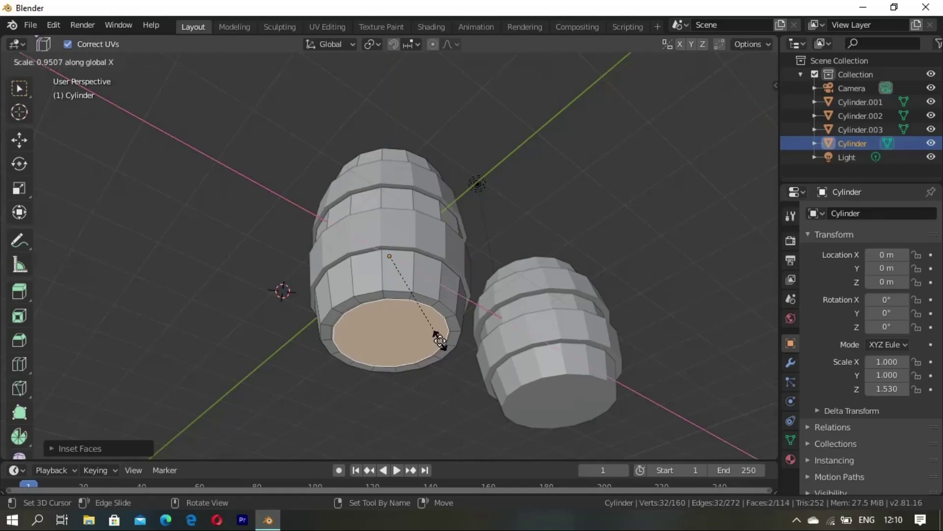
right_click(439, 343)
mouse_move(460, 334)
middle_mouse_down()
mouse_move(459, 314)
mouse_move(442, 324)
middle_mouse_up()
left_click(391, 339, "shift")
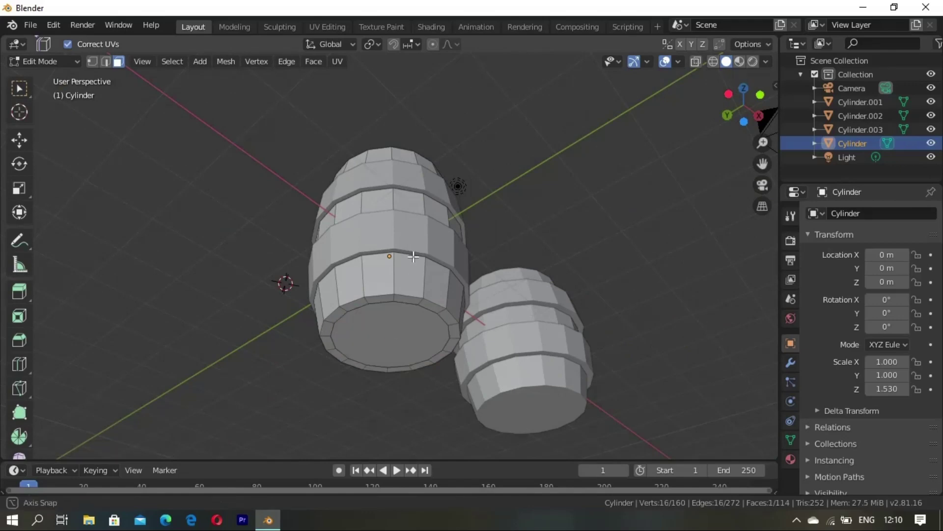
mouse_move(391, 339)
middle_mouse_down()
mouse_move(433, 326)
mouse_move(472, 282)
middle_mouse_up()
key("e")
left_click(434, 329)
- Sink the bottom inset face inward to form the lower recessed rim
key("alt+a")
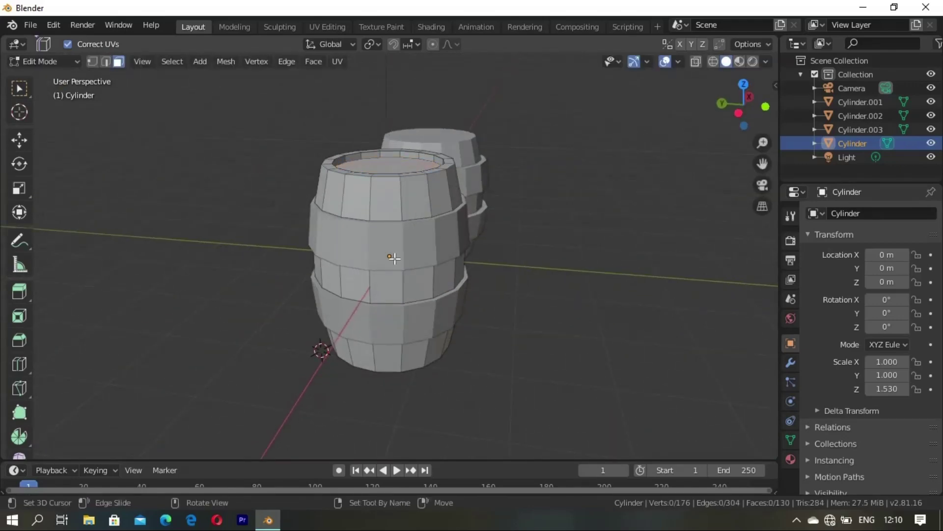
mouse_move(393, 258)
middle_mouse_down()
mouse_move(401, 326)
mouse_move(436, 310)
mouse_move(404, 384)
mouse_move(362, 285)
mouse_move(396, 251)
mouse_move(547, 255)
middle_mouse_up()
left_click(401, 326)
key("e")
left_click(431, 310)
- Clear the selection and zoom in close on the front barrel's top rim
key("alt+a")
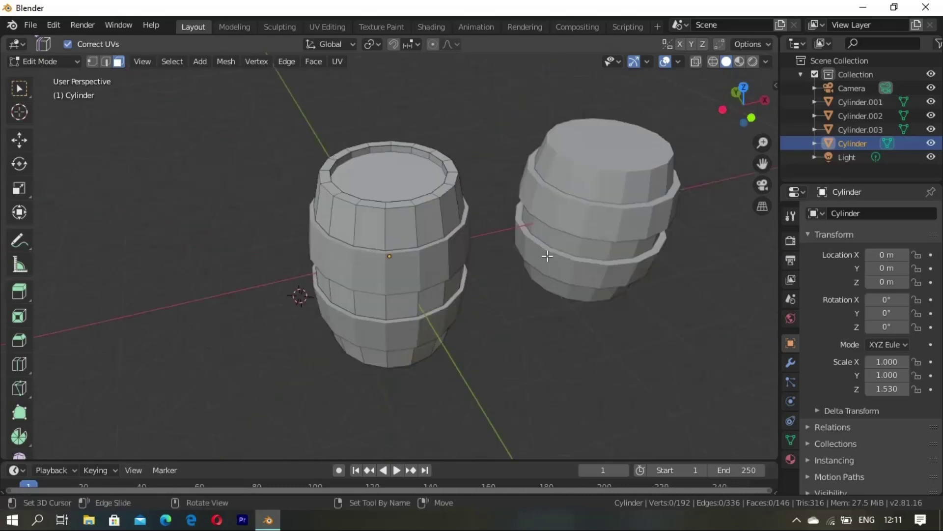
key("Tab")
key("Tab")
scroll(454, 317, "up", 1)
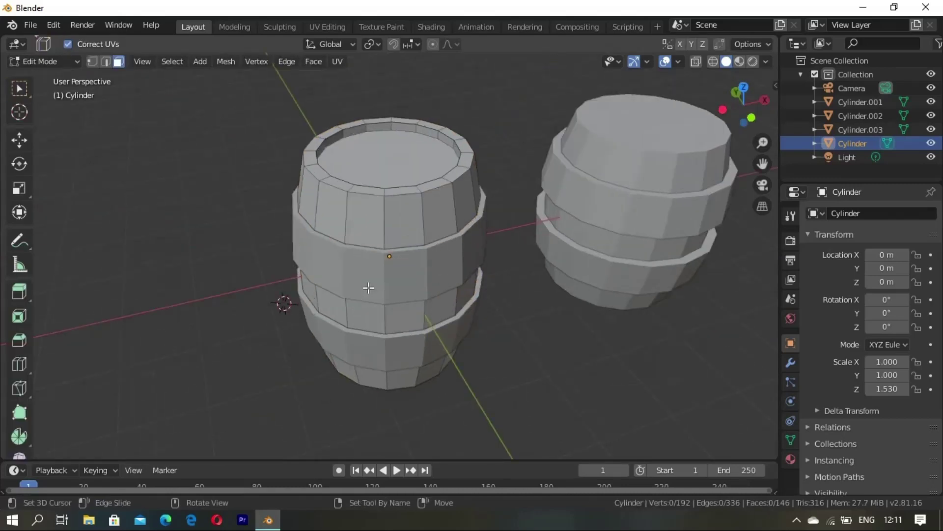
middle_click_drag(368, 287, 401, 230)
scroll(401, 230, "up", 3)
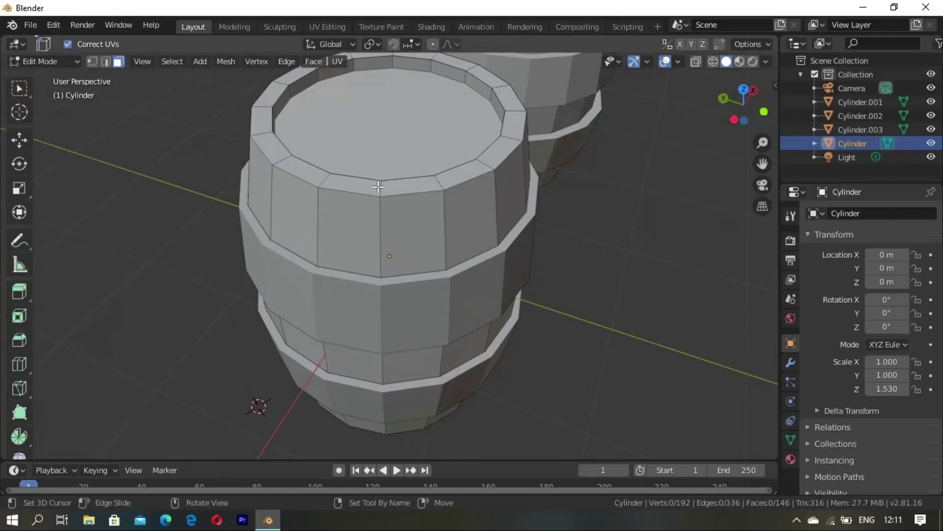
- Bevel a vertical stave edge on the top rim and delete the bevelled faces
key("2")
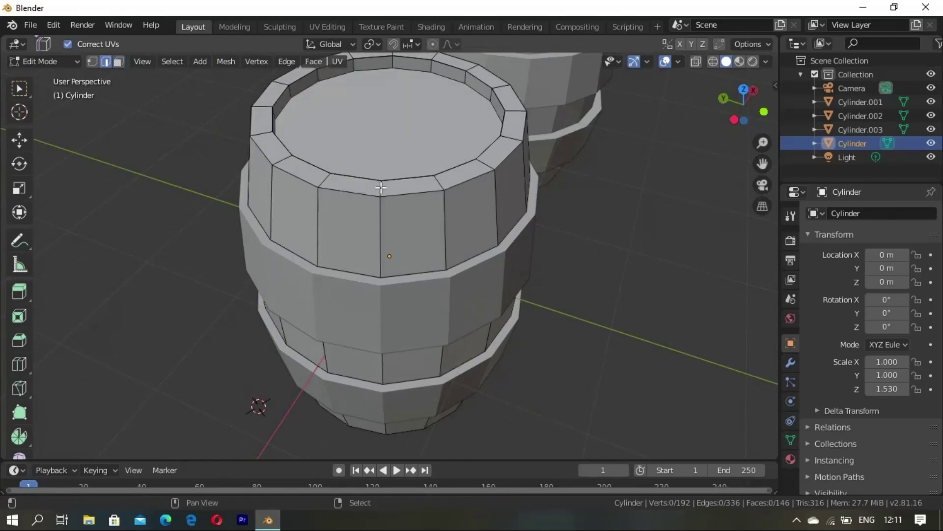
left_click(380, 187)
key("ctrl+b")
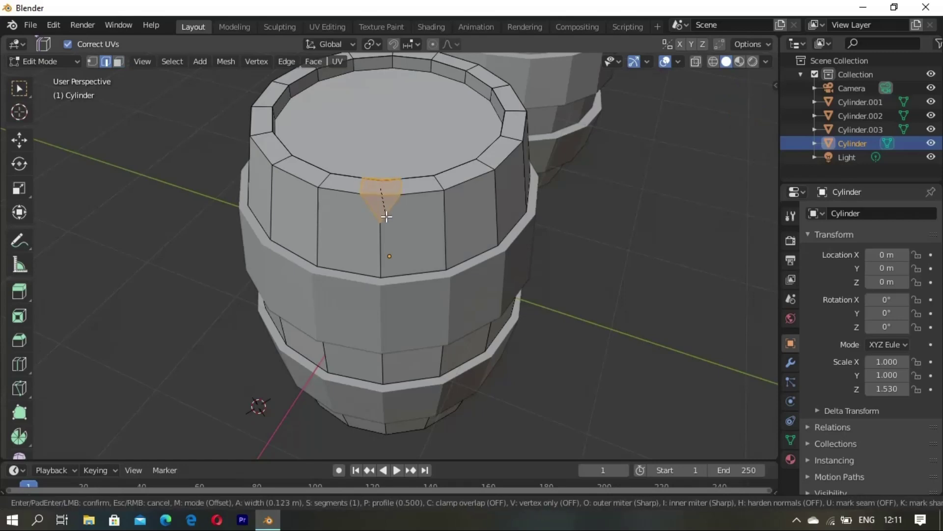
left_click(387, 217)
mouse_move(415, 237)
middle_mouse_down()
mouse_move(526, 228)
mouse_move(415, 241)
mouse_move(435, 272)
mouse_move(452, 241)
middle_mouse_up()
key("x")
left_click(395, 257)
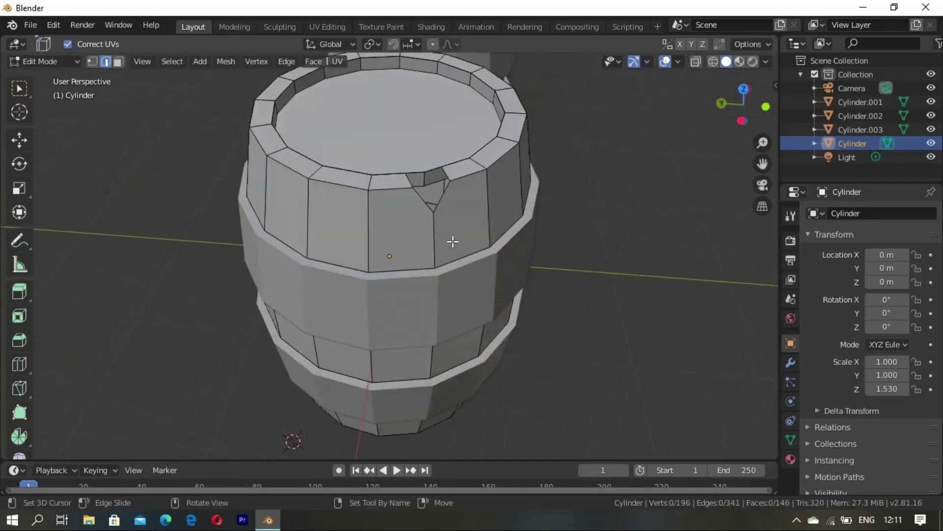
- Drag the hole's rim edge down to deepen and shape the chipped notch
left_click(445, 174)
middle_click_drag(435, 179, 451, 243)
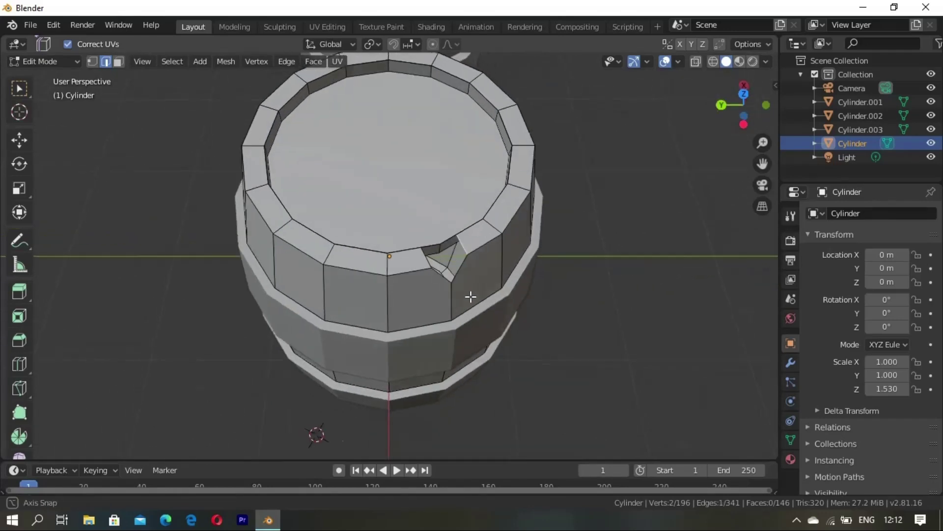
middle_click_drag(472, 296, 480, 291)
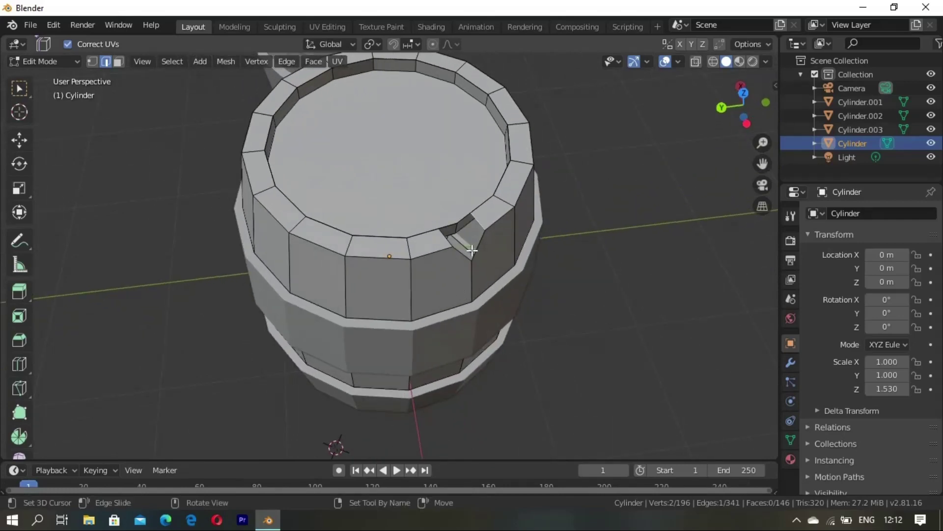
left_click_drag(471, 250, 468, 263)
middle_click_drag(460, 256, 429, 243)
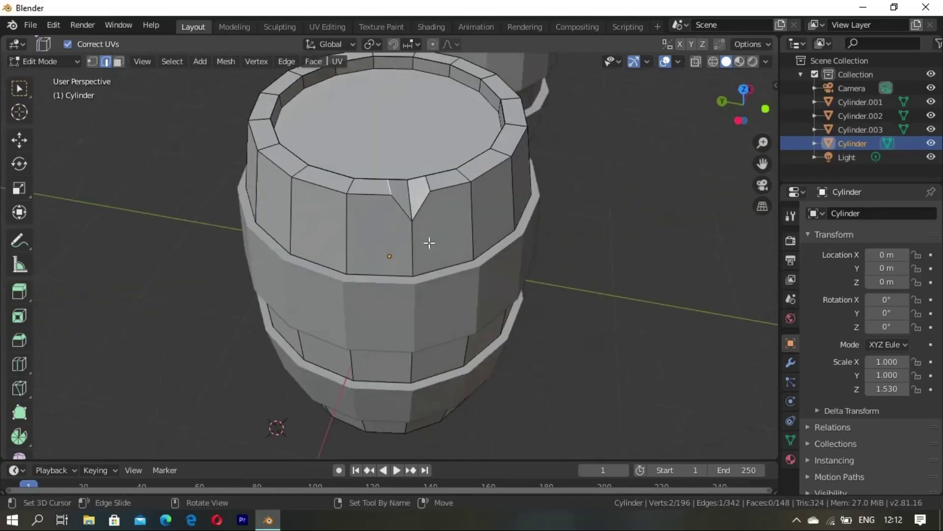
key("alt+a")
mouse_move(341, 217)
middle_mouse_down()
mouse_move(362, 190)
mouse_move(385, 257)
mouse_move(321, 226)
middle_mouse_up()
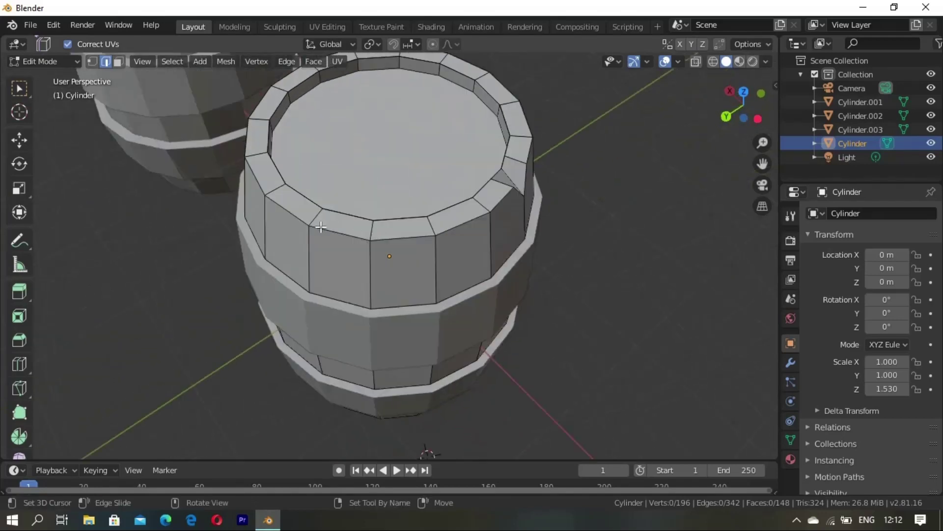
left_click(369, 237)
- Bevel the second rim edge, delete its faces and fill the resulting hole
key("ctrl+b")
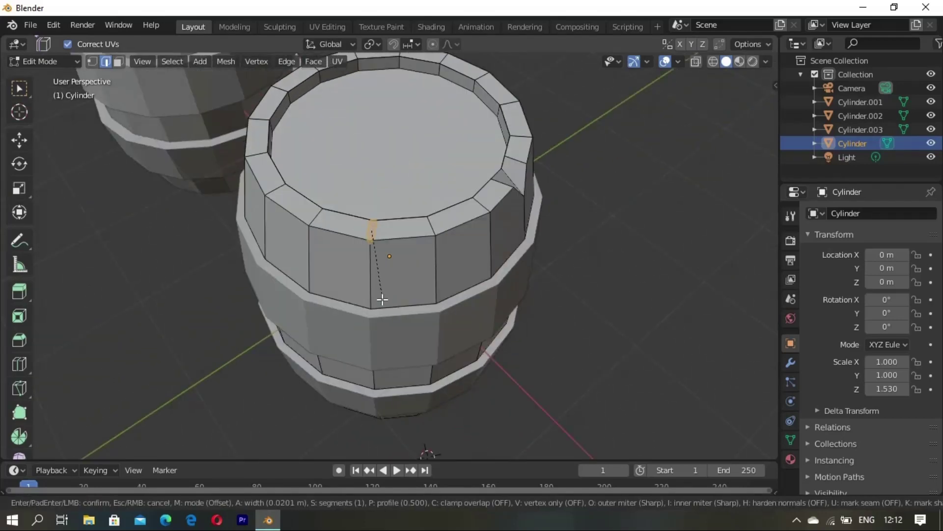
left_click(385, 327)
key("x")
left_click(386, 322)
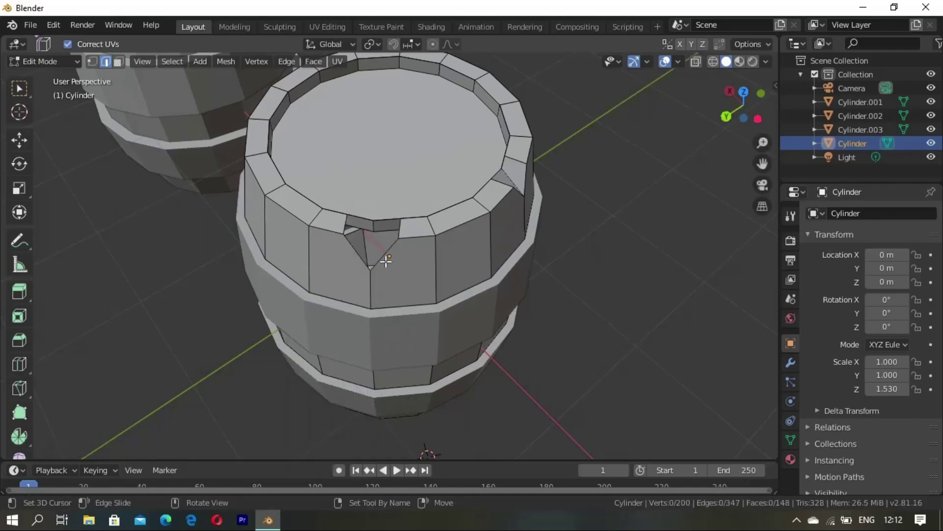
key("f")
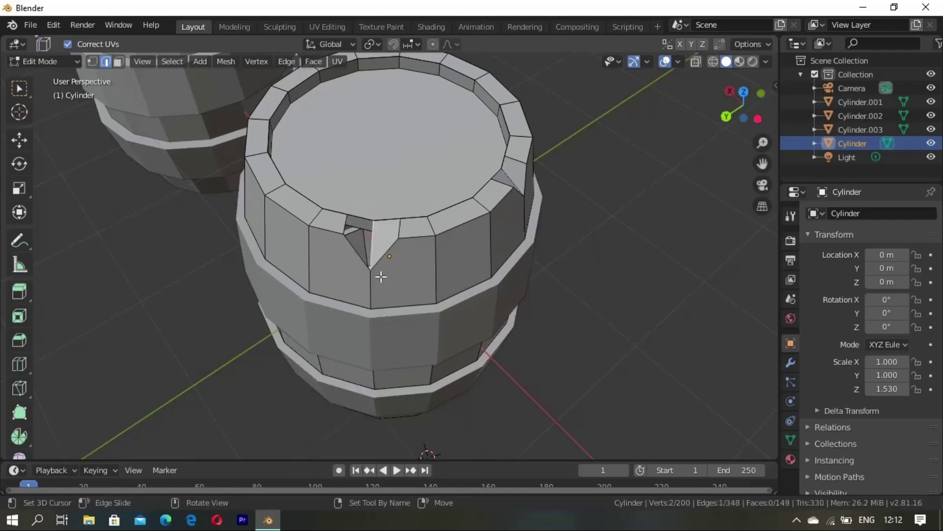
key("f")
- Move a rim edge to reshape the second notch
middle_click_drag(381, 275, 525, 264)
key("g")
left_click(549, 265)
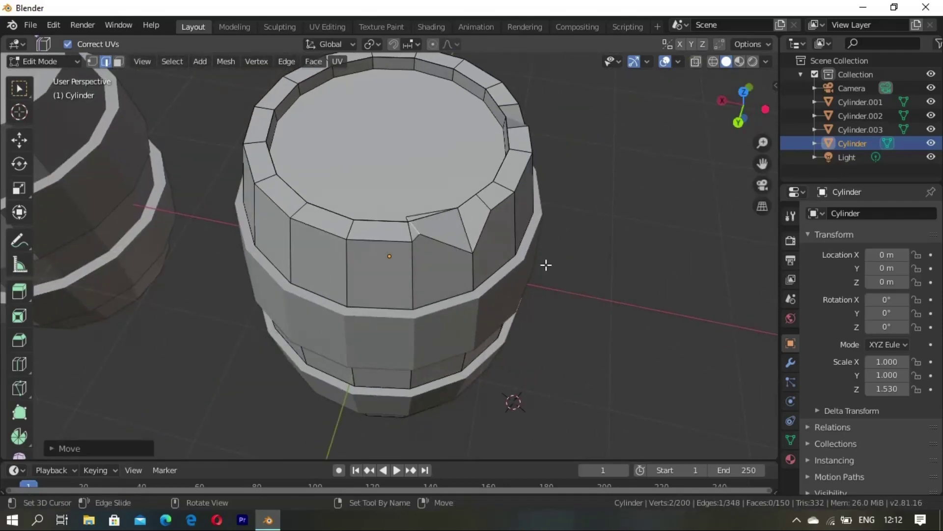
key("g")
left_click(572, 264)
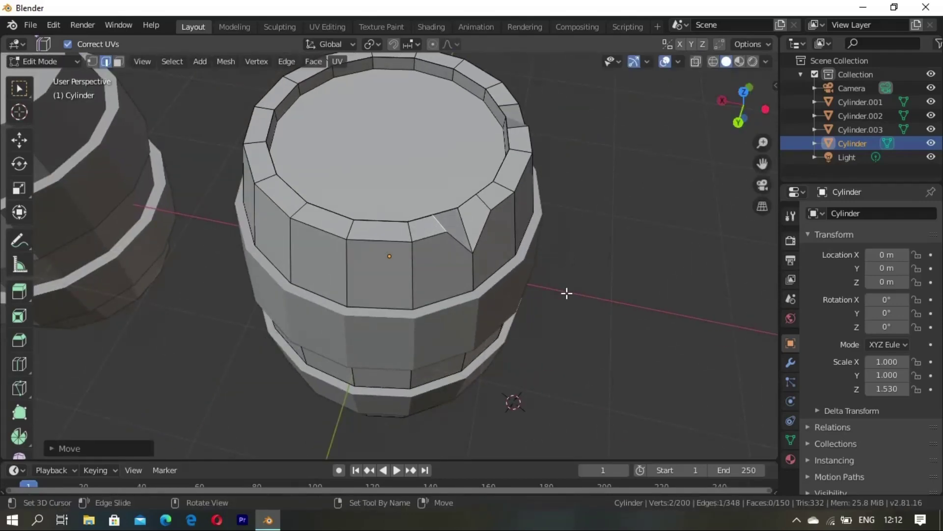
scroll(566, 293, "down", 2)
mouse_move(550, 284)
middle_mouse_down()
mouse_move(427, 257)
mouse_move(455, 236)
mouse_move(462, 280)
mouse_move(381, 280)
mouse_move(360, 319)
middle_mouse_up()
- Chip a third notch by bevelling another top-rim edge, deleting its faces and filling the hole
key("Tab")
key("Tab")
scroll(455, 236, "up", 3)
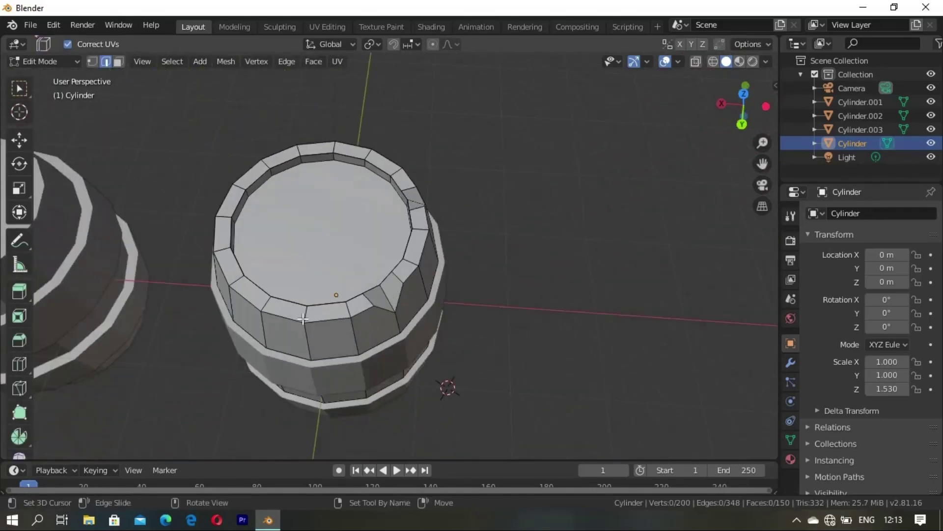
middle_click_drag(303, 318, 345, 288)
left_click(328, 317)
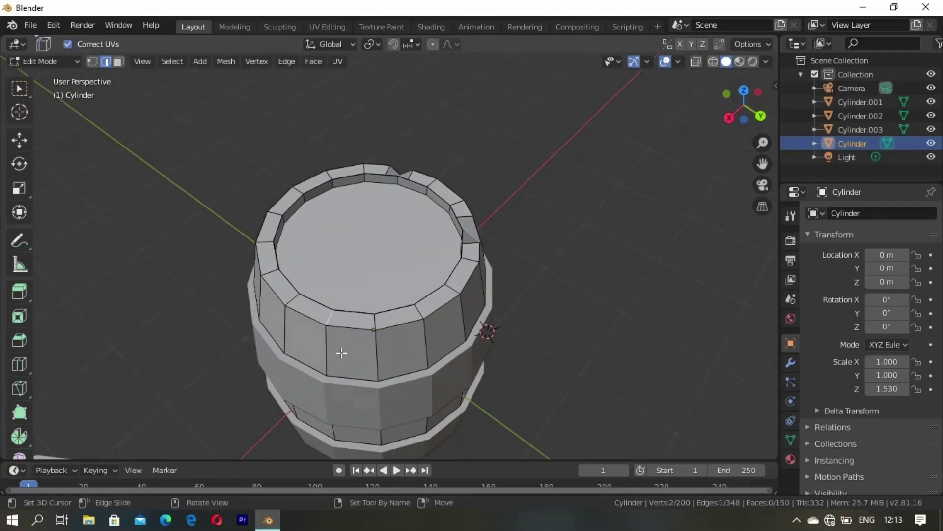
key("ctrl+b")
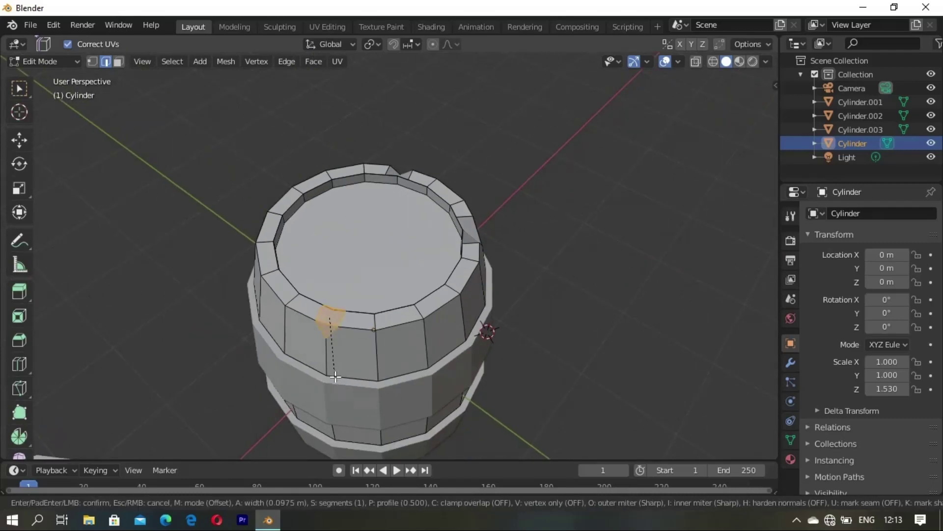
left_click(335, 373)
key("x")
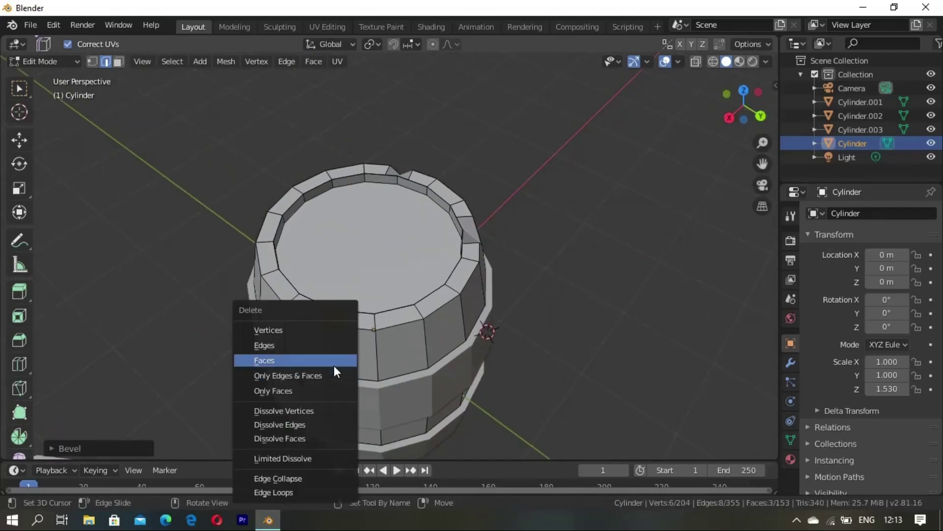
left_click(330, 359)
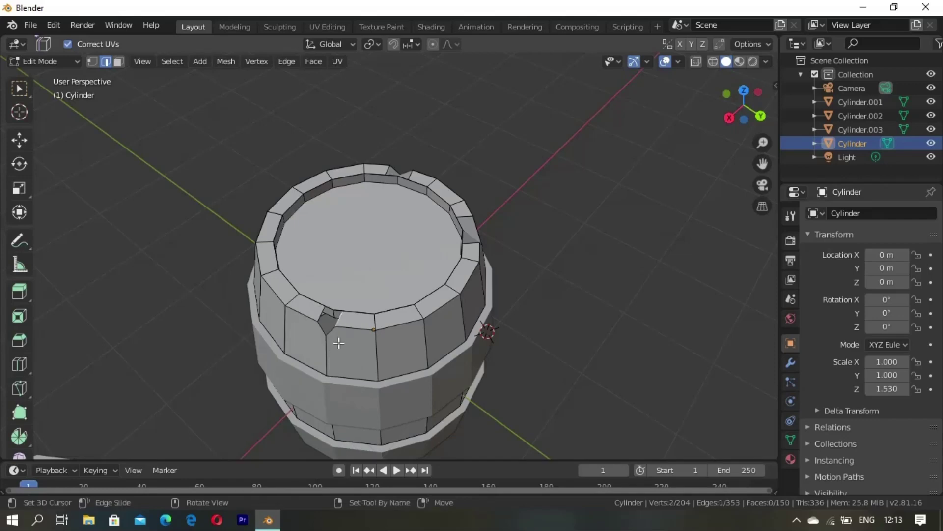
key("f")
mouse_move(339, 342)
middle_mouse_down()
mouse_move(352, 239)
mouse_move(415, 307)
middle_mouse_up()
key("alt+a")
- Chip a fourth, narrower notch into the top rim and fill its hole
middle_click_drag(385, 237, 400, 285)
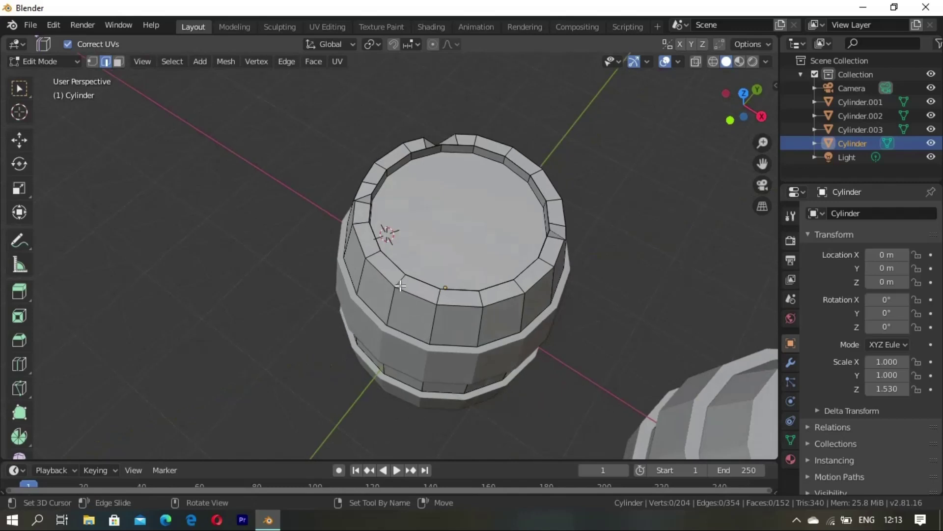
left_click(435, 305)
key("ctrl+b")
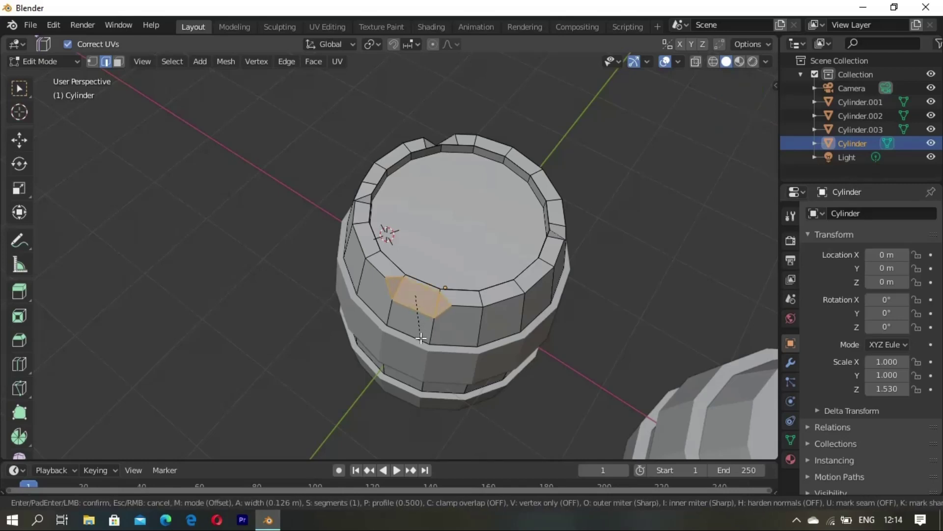
left_click(423, 331)
key("x")
left_click(423, 331)
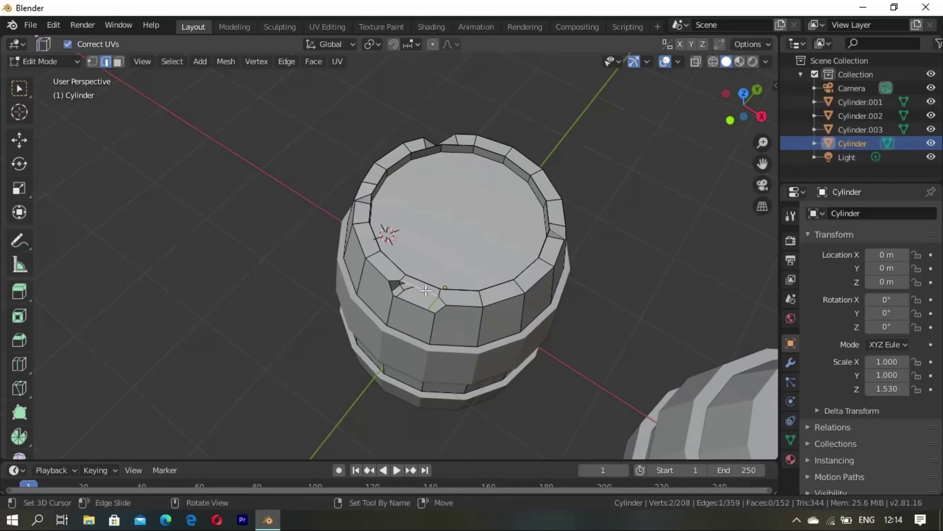
key("f")
mouse_move(426, 291)
middle_mouse_down()
mouse_move(545, 293)
mouse_move(374, 275)
mouse_move(436, 215)
mouse_move(442, 265)
mouse_move(457, 268)
mouse_move(501, 238)
mouse_move(596, 316)
mouse_move(479, 355)
mouse_move(454, 323)
mouse_move(435, 268)
mouse_move(462, 268)
mouse_move(316, 277)
mouse_move(492, 245)
mouse_move(347, 295)
mouse_move(498, 305)
mouse_move(421, 290)
mouse_move(511, 272)
mouse_move(485, 375)
mouse_move(491, 385)
mouse_move(497, 358)
mouse_move(412, 358)
mouse_move(387, 284)
mouse_move(332, 323)
mouse_move(377, 332)
mouse_move(425, 280)
mouse_move(385, 228)
middle_mouse_up()
- Review the barrel in Object Mode, then resume editing the Cylinder mesh
key("Tab")
left_click(596, 311)
key("Tab")
key("Tab")
key("Tab")
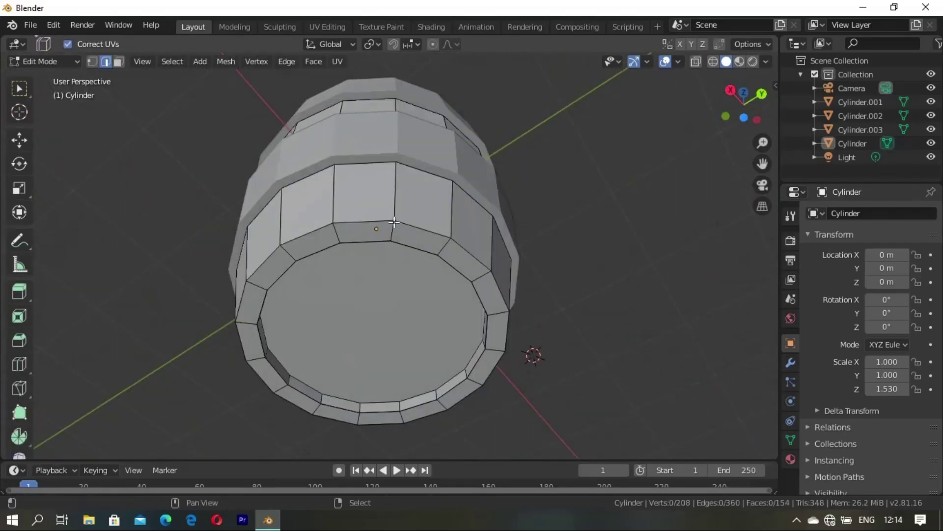
- Bevel an edge at the barrel's bottom, then undo the face deletion
key("ctrl+b")
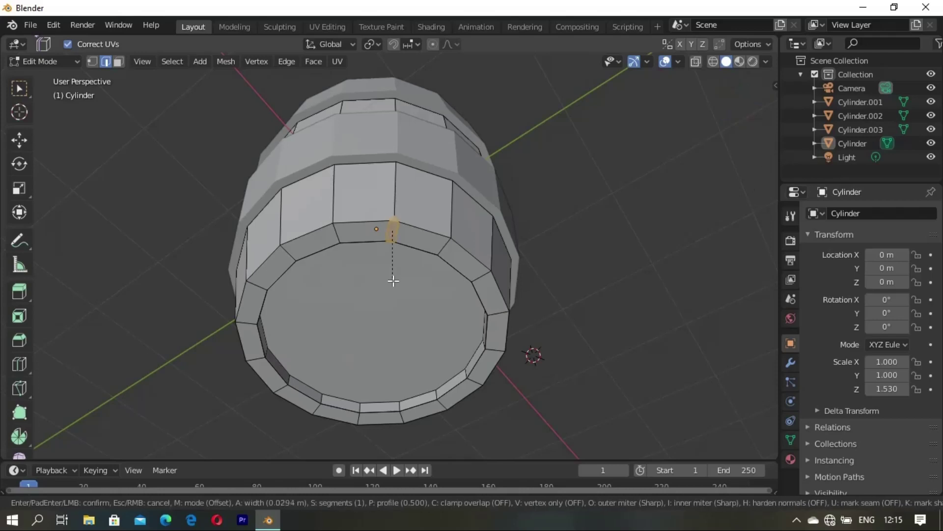
left_click(391, 292)
key("x")
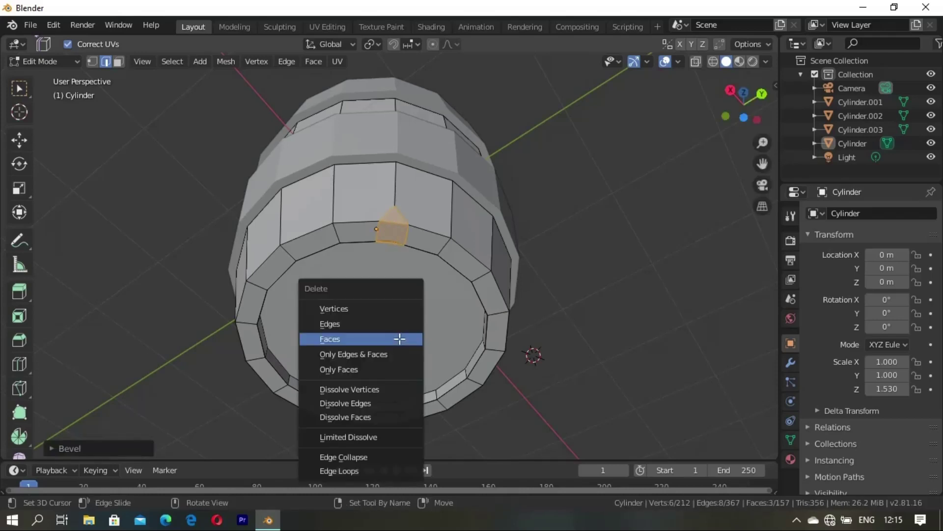
left_click(399, 339)
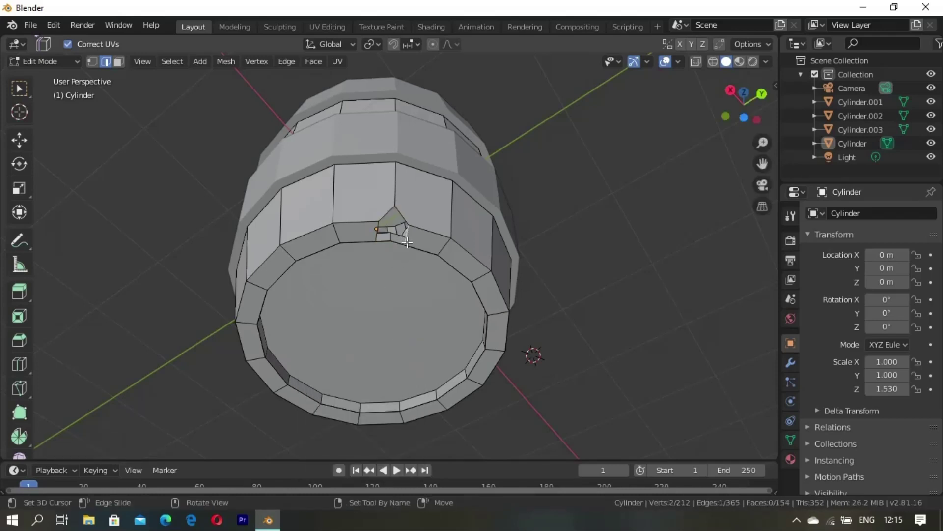
key("ctrl+z")
key("ctrl+z")
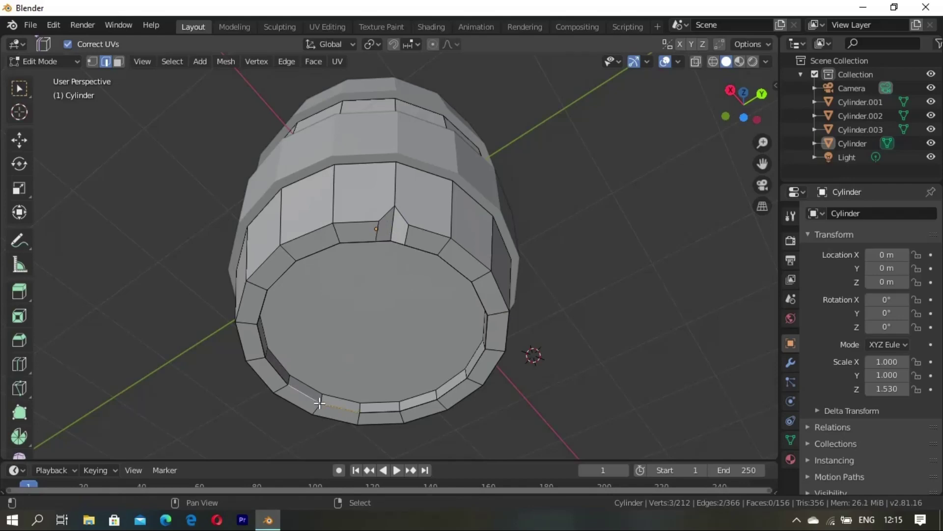
mouse_move(468, 365)
middle_mouse_down()
mouse_move(320, 270)
mouse_move(321, 354)
middle_mouse_up()
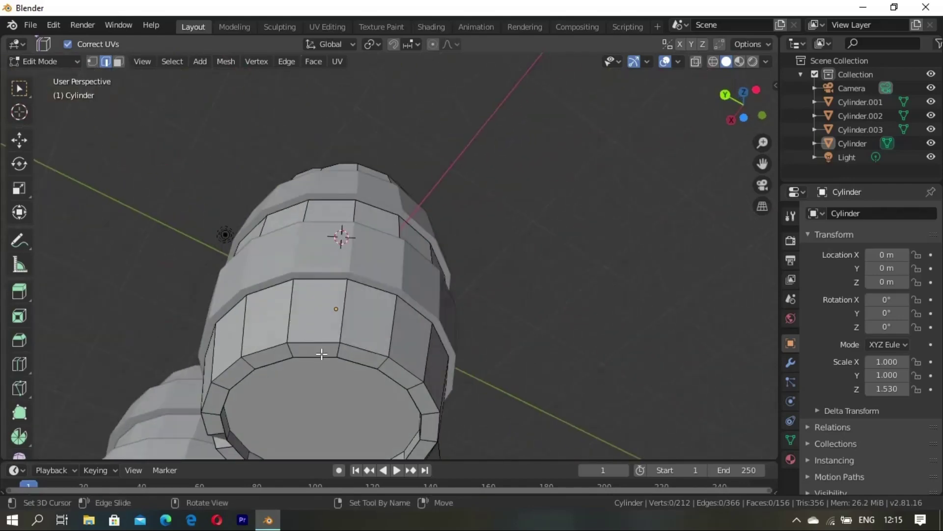
- Notch the stave's bottom edge by bevelling it, deleting the faces and filling the gap
left_click(339, 349)
key("ctrl+b")
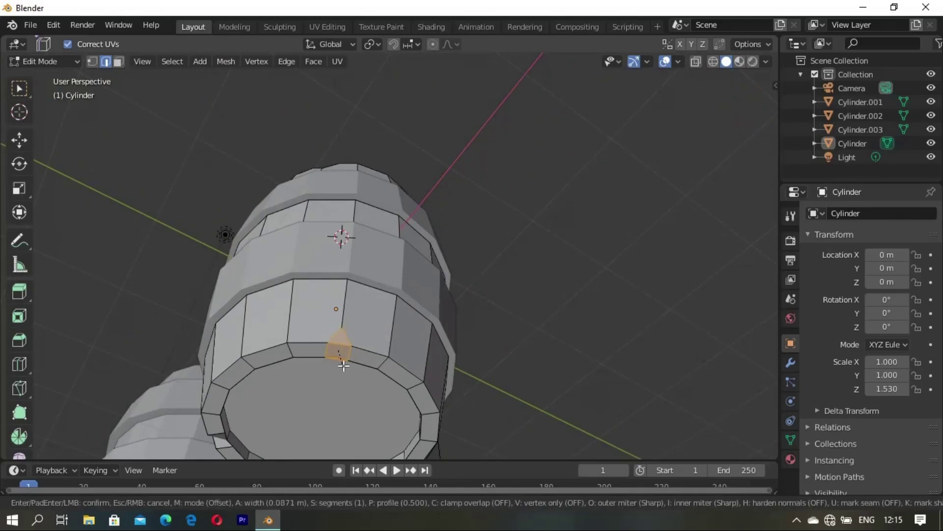
left_click(343, 365)
key("x")
left_click(343, 364)
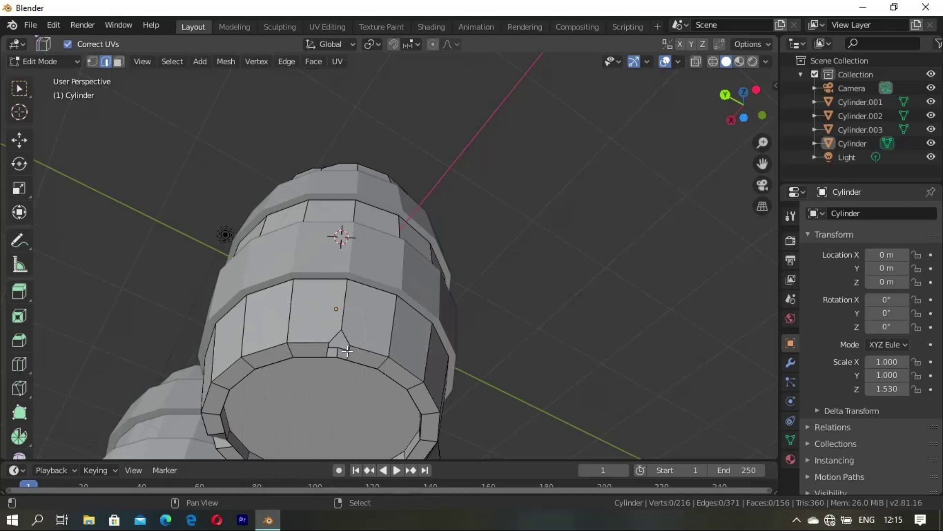
left_click(347, 351)
key("f")
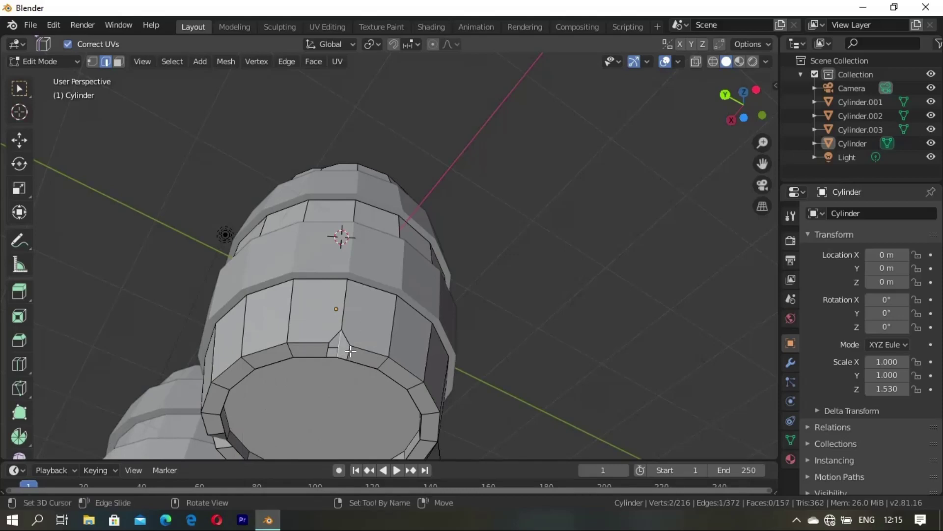
mouse_move(349, 361)
middle_mouse_down()
mouse_move(374, 328)
mouse_move(436, 290)
middle_mouse_up()
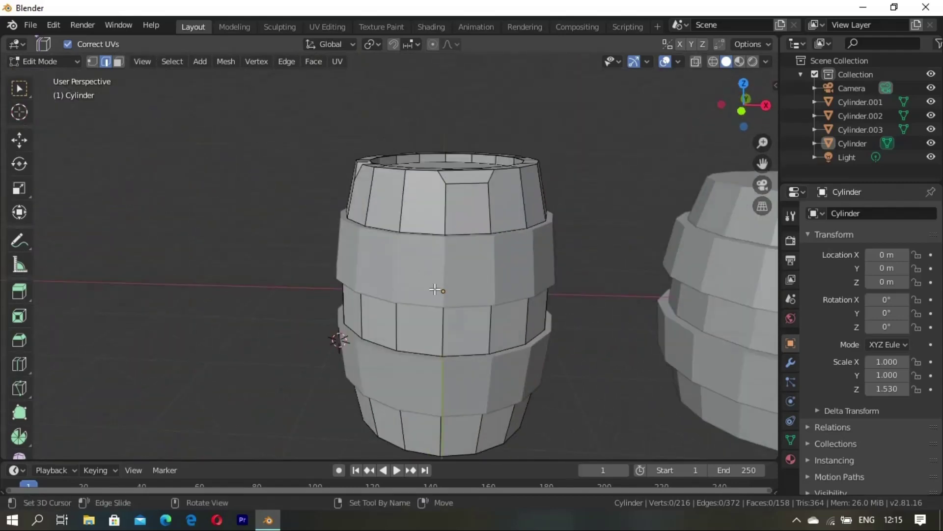
- Return to Object Mode and select the Cylinder.002 barrel
key("Tab")
mouse_move(565, 313)
middle_mouse_down()
mouse_move(491, 337)
mouse_move(271, 307)
mouse_move(223, 374)
mouse_move(380, 352)
mouse_move(505, 317)
mouse_move(250, 341)
mouse_move(314, 305)
mouse_move(358, 346)
mouse_move(458, 326)
mouse_move(412, 362)
mouse_move(431, 367)
mouse_move(386, 354)
mouse_move(443, 320)
mouse_move(434, 281)
mouse_move(405, 257)
middle_mouse_up()
left_click(426, 285)
key("alt+a")
- Edit Cylinder.002 and bevel a vertical edge on its upper band
left_click(408, 246)
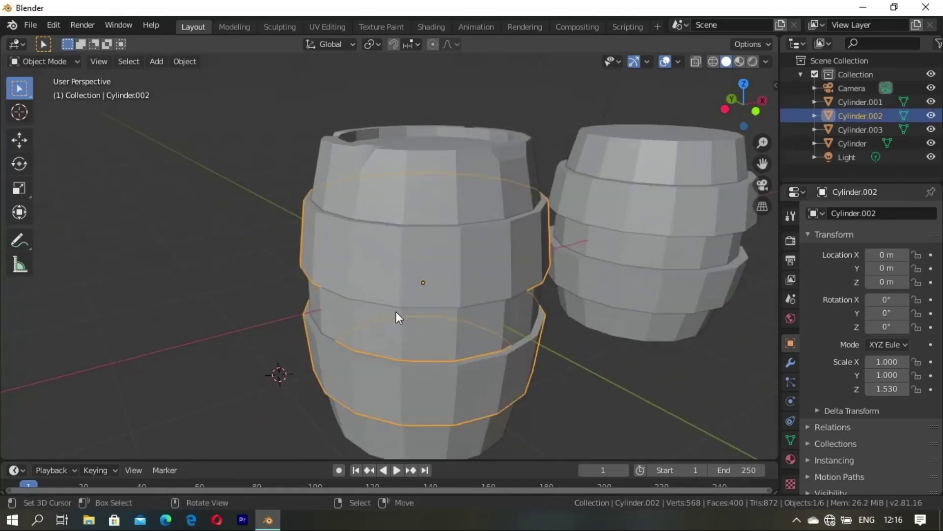
key("Tab")
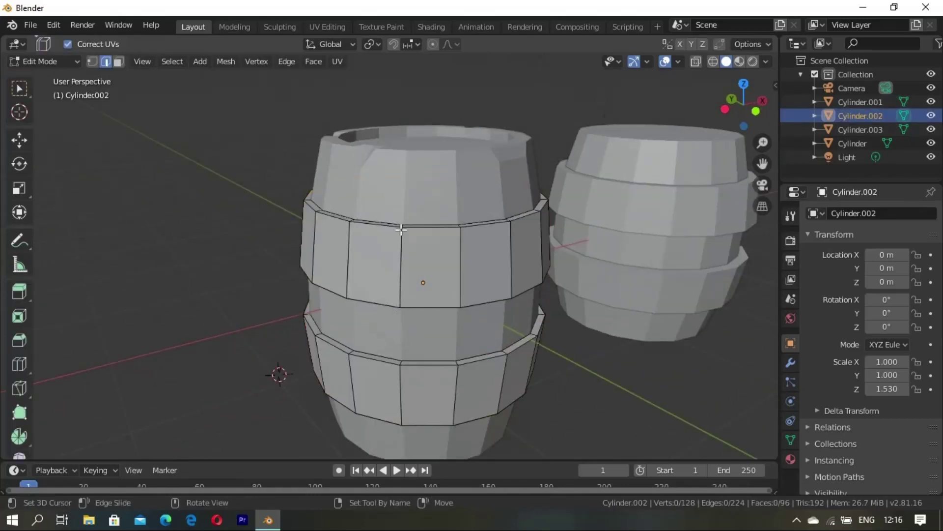
left_click(401, 246)
key("ctrl+b")
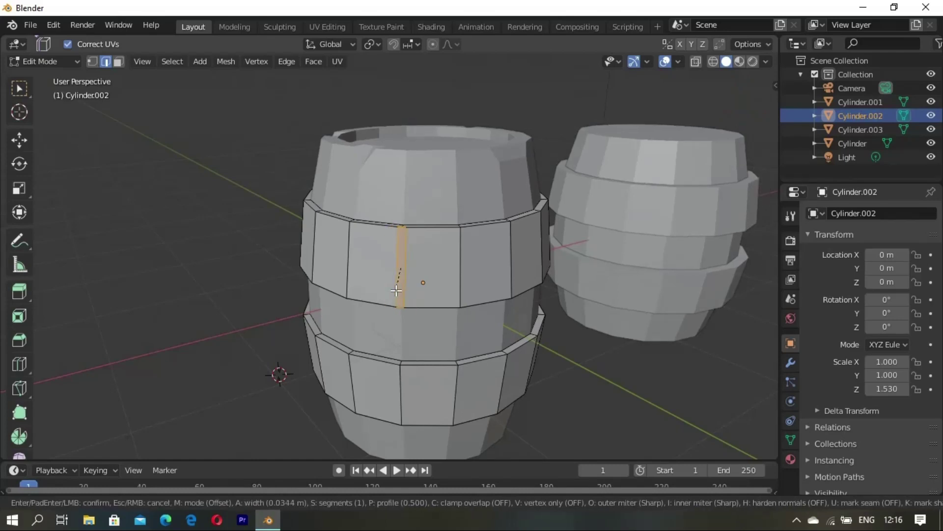
left_click(396, 290)
key("Tab")
key("Tab")
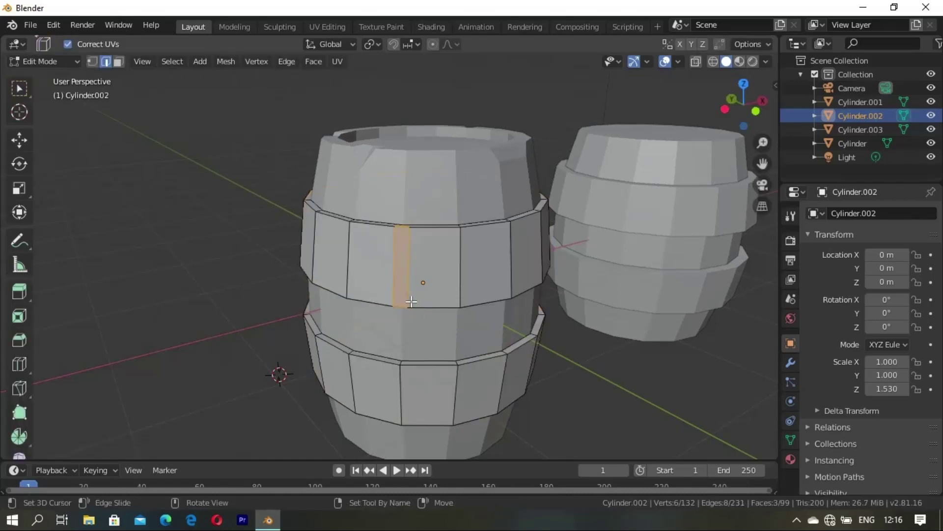
key("alt+a")
- Bevel an edge at the upper band's top into a small triangle, then clear the selection
mouse_move(415, 304)
middle_mouse_down()
mouse_move(461, 311)
mouse_move(396, 274)
middle_mouse_up()
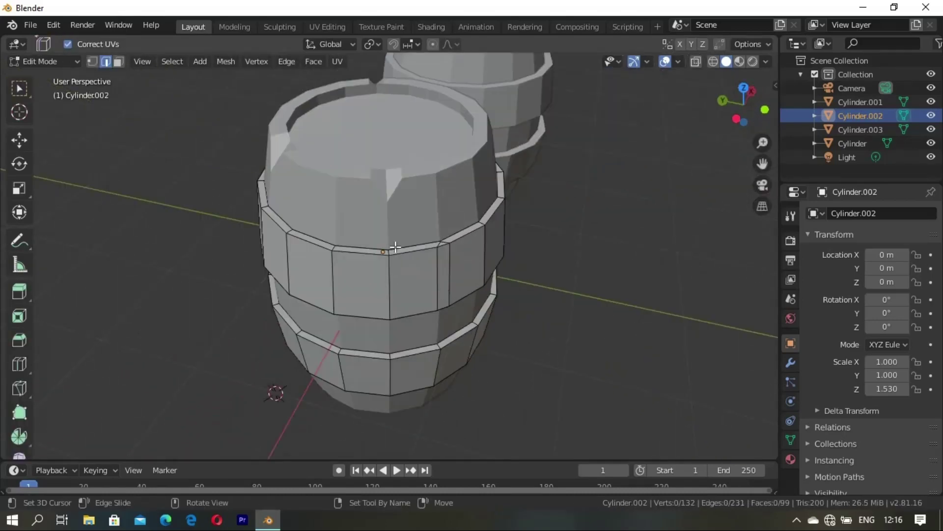
left_click(388, 254, "shift")
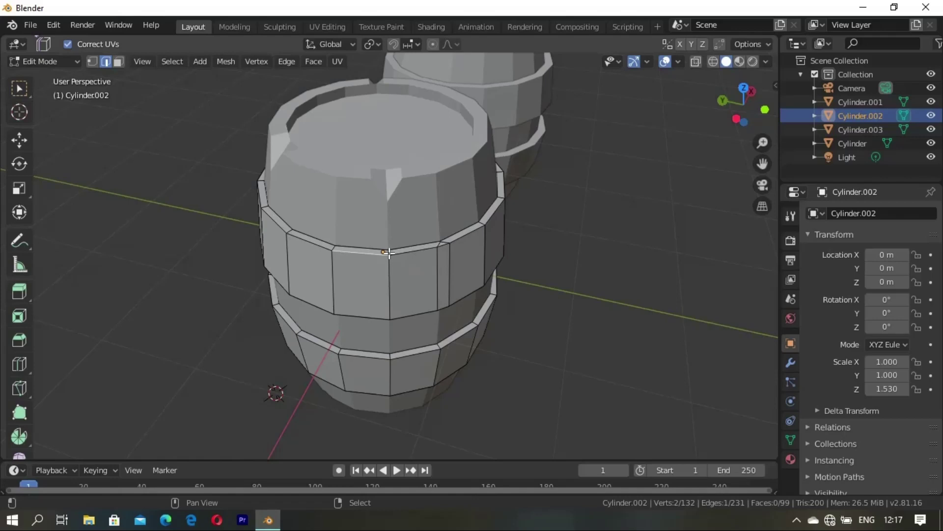
key("ctrl+b")
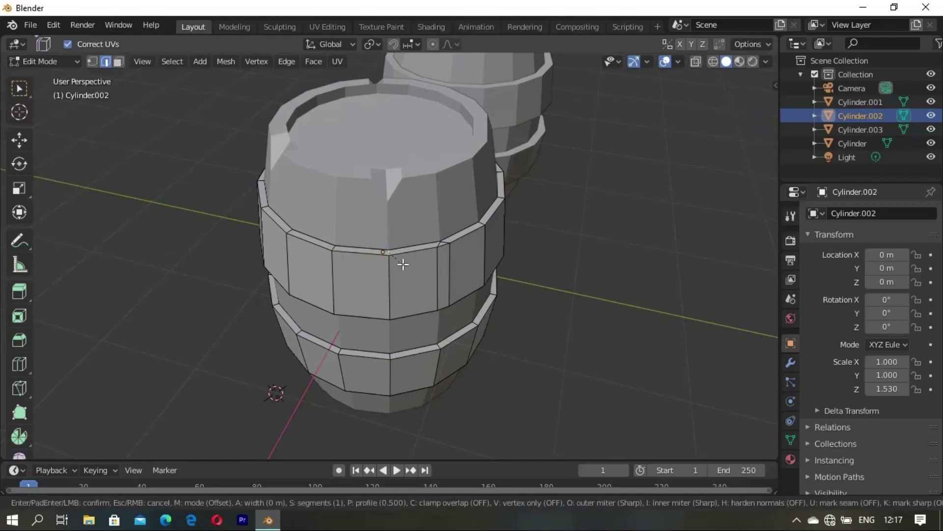
left_click(400, 294)
mouse_move(399, 293)
middle_mouse_down()
mouse_move(413, 327)
mouse_move(444, 316)
mouse_move(405, 245)
middle_mouse_up()
key("Tab")
key("Tab")
mouse_move(400, 278)
middle_mouse_down()
mouse_move(409, 274)
mouse_move(396, 264)
middle_mouse_up()
left_click(385, 249, "shift")
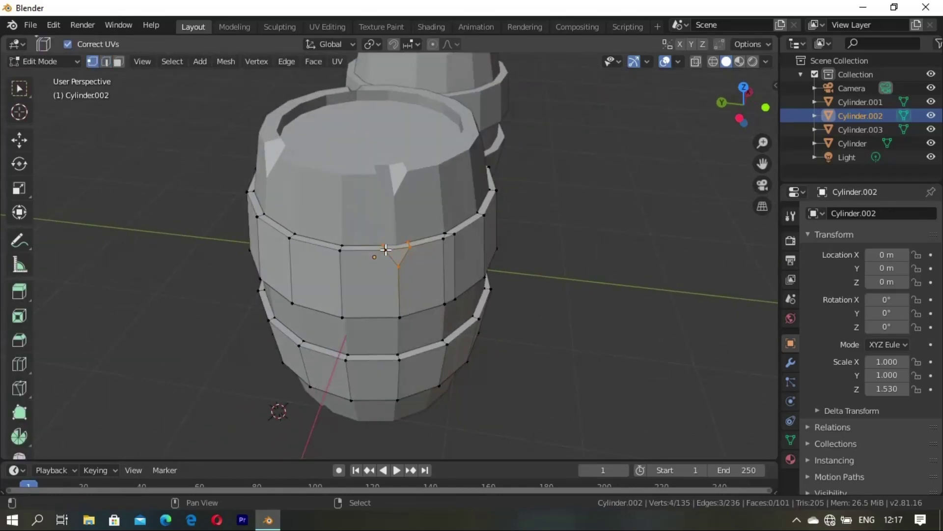
left_click(382, 252, "shift")
key("alt+a")
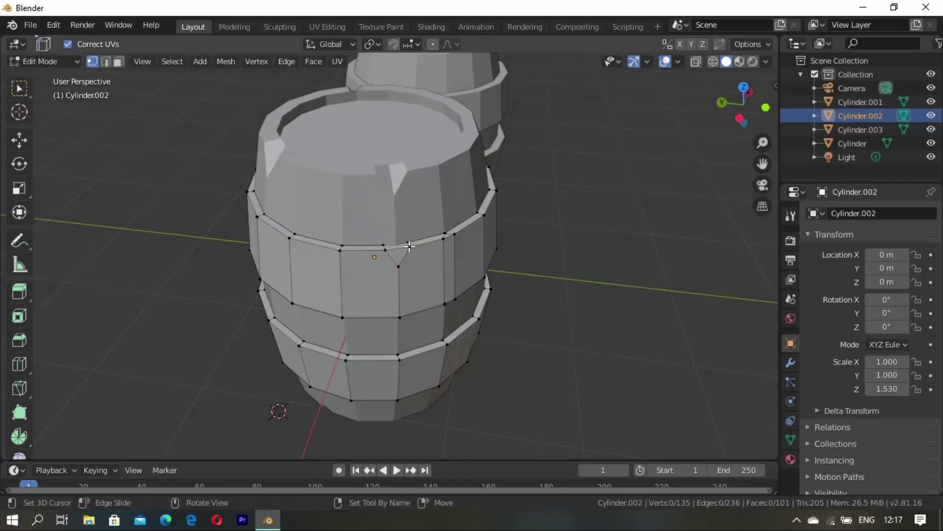
- Slide two vertices along the upper band's ring with Shift+V to dent it
left_click(412, 248)
left_click(410, 246, "shift")
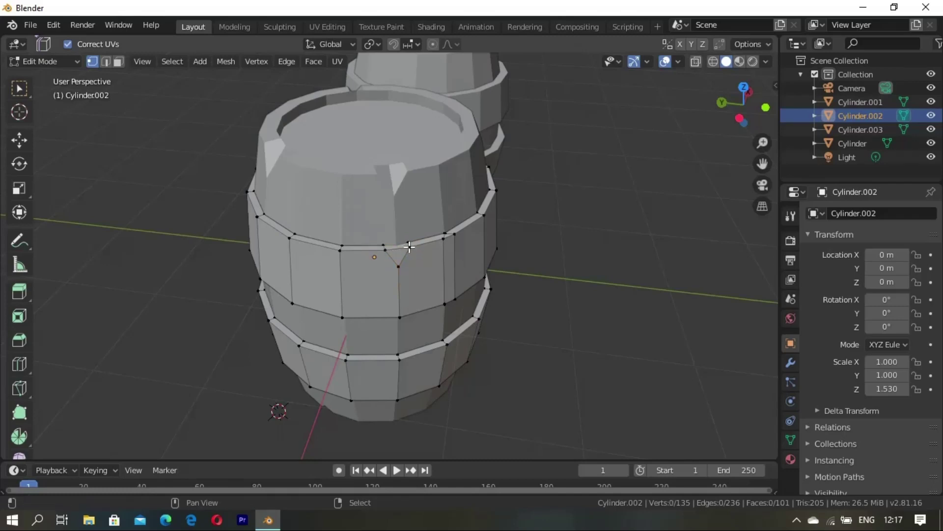
key("shift+v")
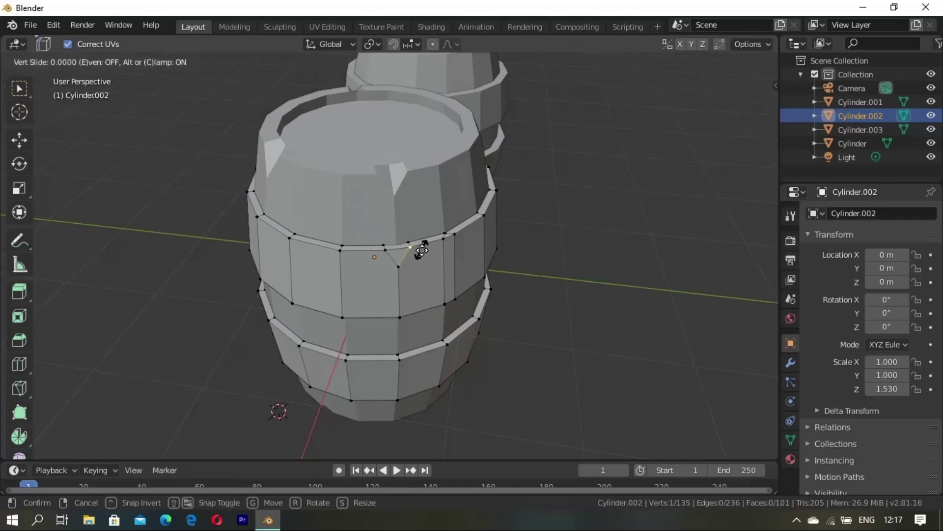
left_click(431, 253)
key("alt+a")
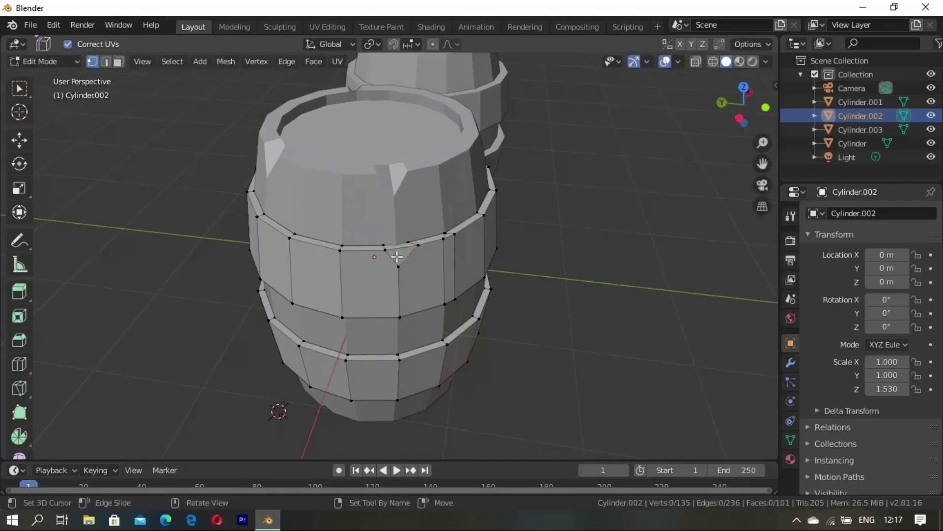
left_click(392, 255)
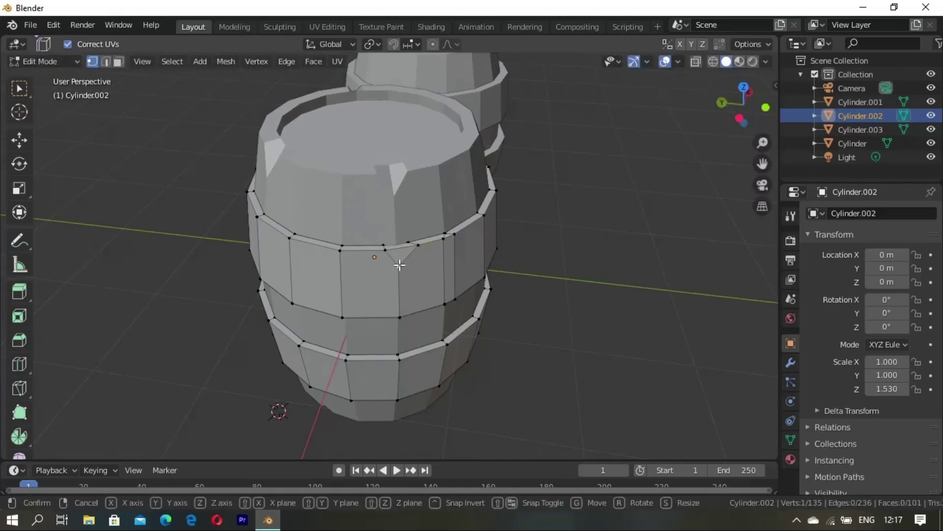
key("shift+v")
left_click(400, 271)
- Check the dent and return to Object Mode with the barrel deselected
mouse_move(513, 302)
middle_mouse_down()
mouse_move(470, 332)
mouse_move(421, 303)
mouse_move(314, 293)
mouse_move(404, 320)
mouse_move(564, 271)
middle_mouse_up()
key("Tab")
left_click(565, 272)
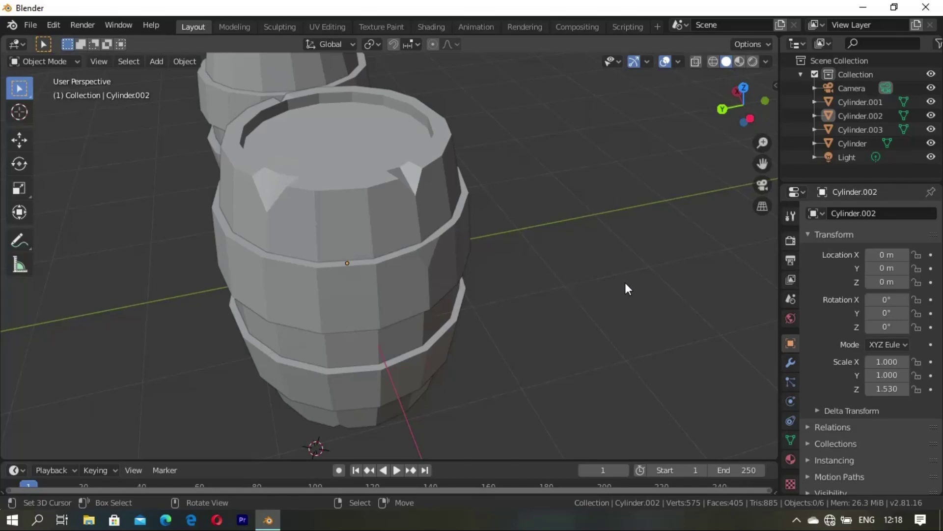
- Select the left Cylinder barrel and orbit the view toward its top
mouse_move(625, 287)
middle_mouse_down()
mouse_move(533, 322)
mouse_move(602, 330)
mouse_move(476, 286)
middle_mouse_up()
key("Tab")
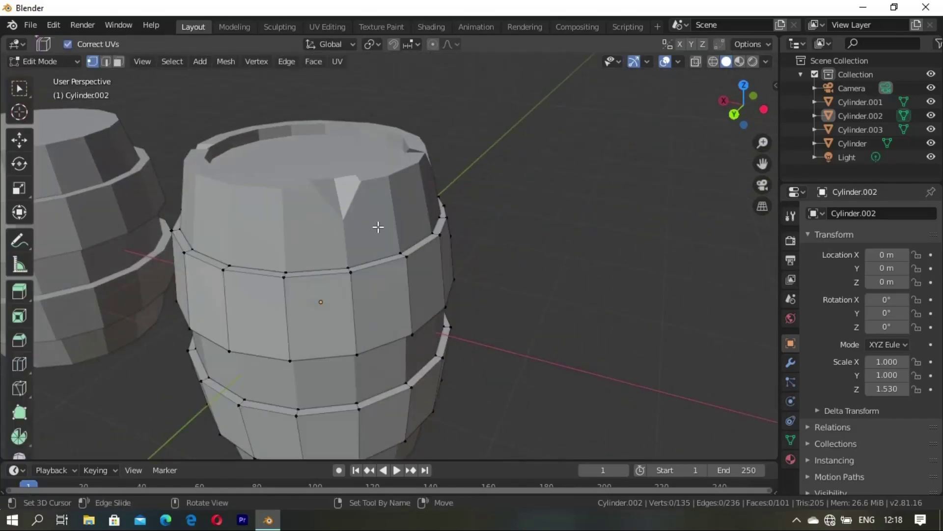
key("Tab")
left_click(385, 236)
middle_click_drag(385, 236, 290, 270)
mouse_move(366, 277)
middle_mouse_down()
mouse_move(297, 267)
mouse_move(333, 270)
middle_mouse_up()
- In face mode, extrude a top-rim face upward and scale it
key("3")
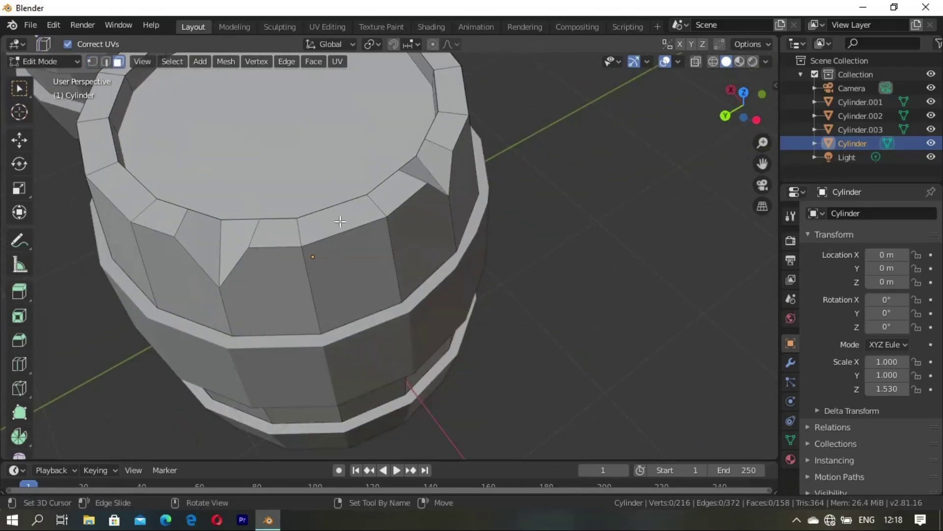
left_click(340, 222)
key("e")
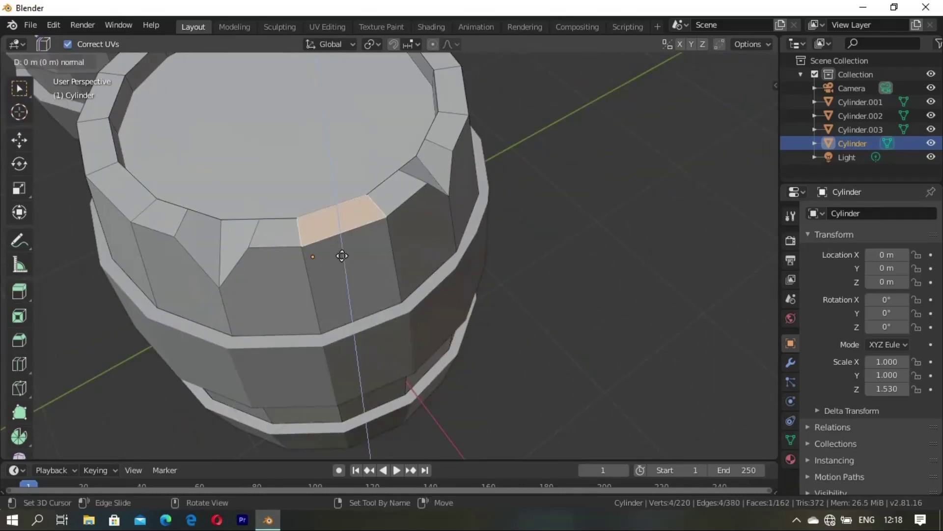
left_click(342, 249)
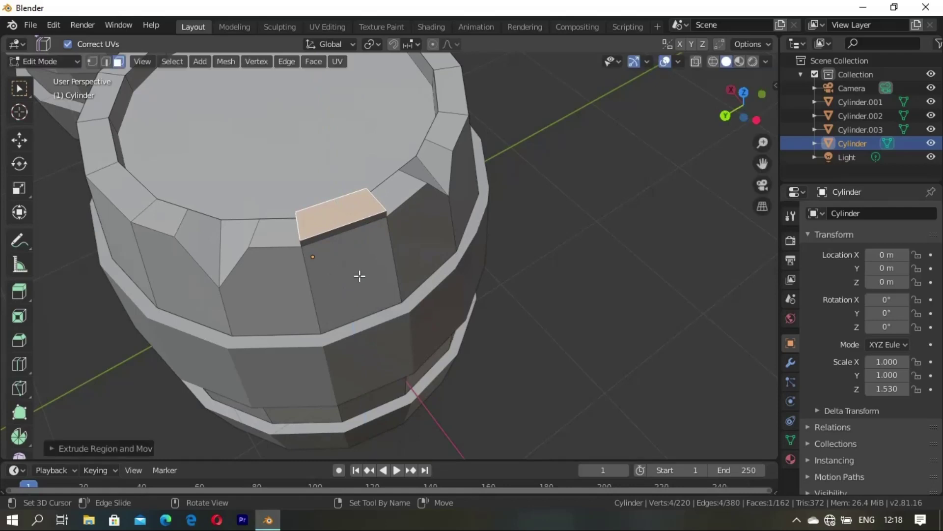
key("s")
left_click(411, 283)
middle_click_drag(410, 284, 193, 188)
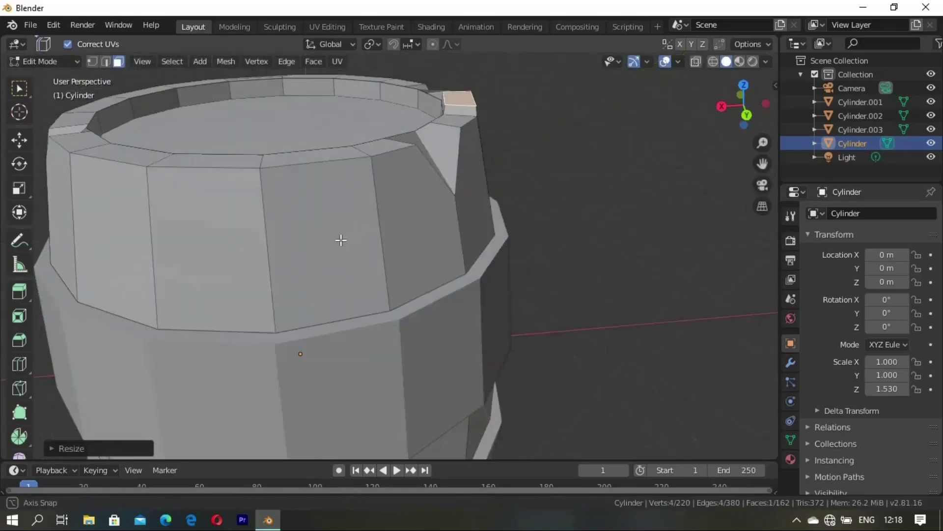
key("alt+a")
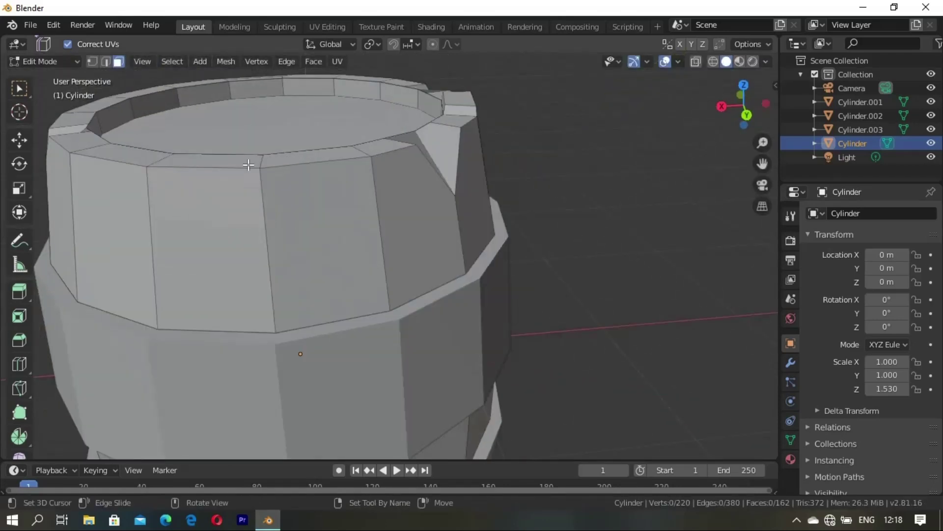
- Extrude another rim face upward twice, then extrude its left neighbouring rim face
left_click(242, 163)
key("e")
left_click(254, 202)
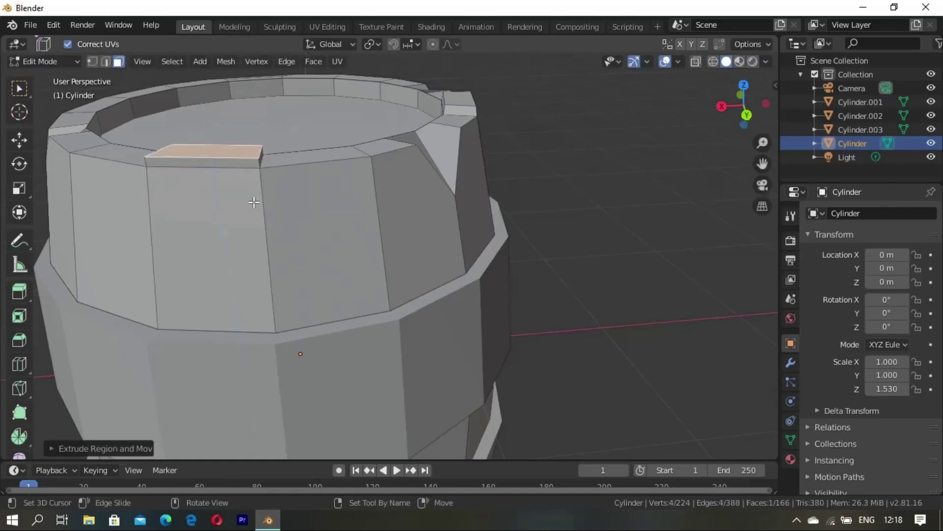
key("e")
left_click(187, 151)
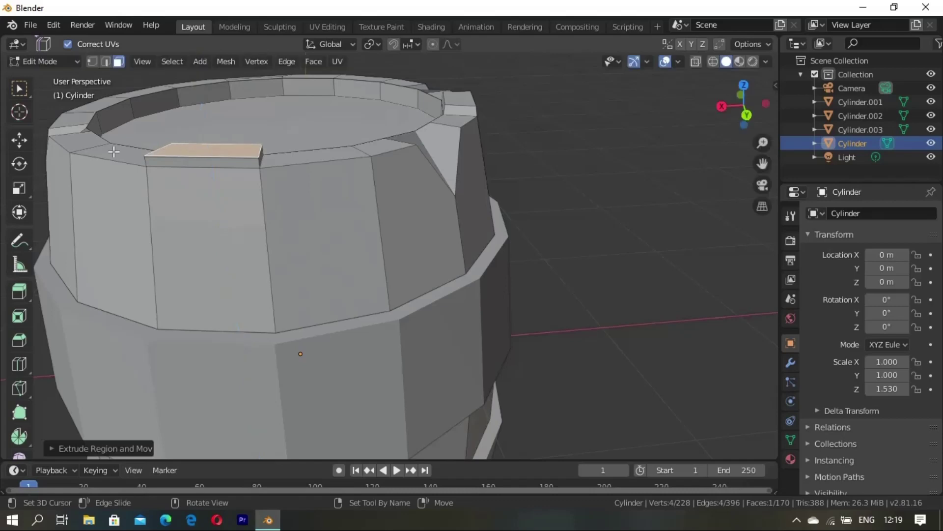
left_click(114, 152, "shift")
left_click(160, 156, "shift")
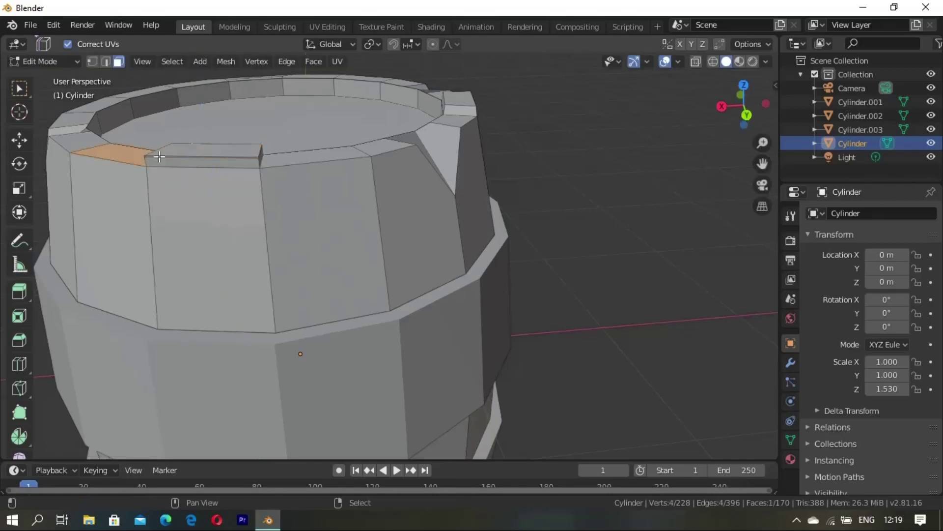
key("e")
left_click(136, 149)
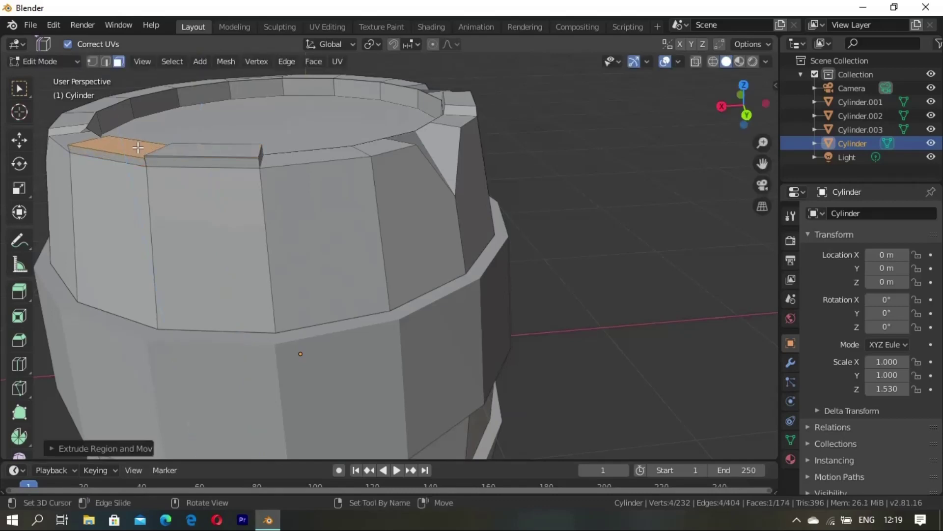
mouse_move(137, 205)
middle_mouse_down()
mouse_move(243, 265)
mouse_move(422, 224)
middle_mouse_up()
mouse_move(573, 251)
middle_mouse_down()
mouse_move(394, 221)
mouse_move(457, 269)
middle_mouse_up()
- Extrude one more top-rim face upward and move it into place
key("alt+a")
left_click(421, 294)
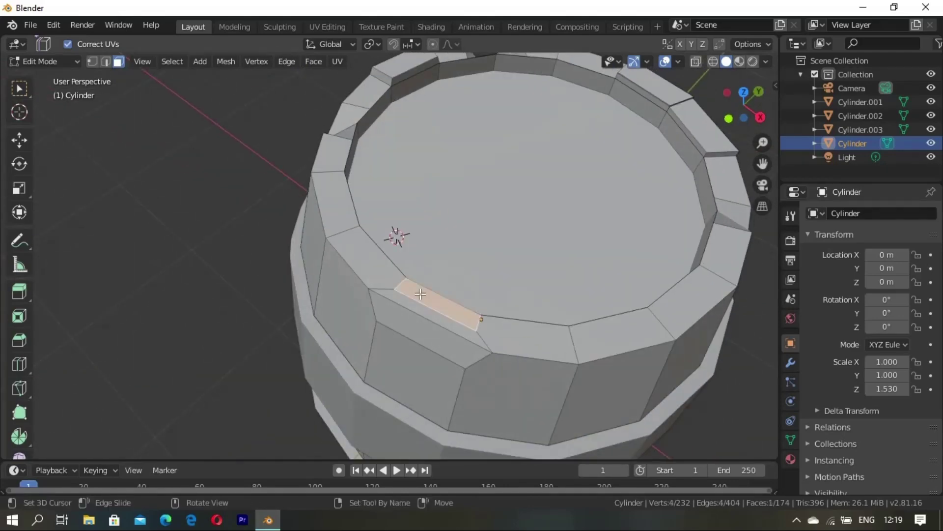
key("e")
left_click(420, 295)
middle_click_drag(418, 340, 504, 199)
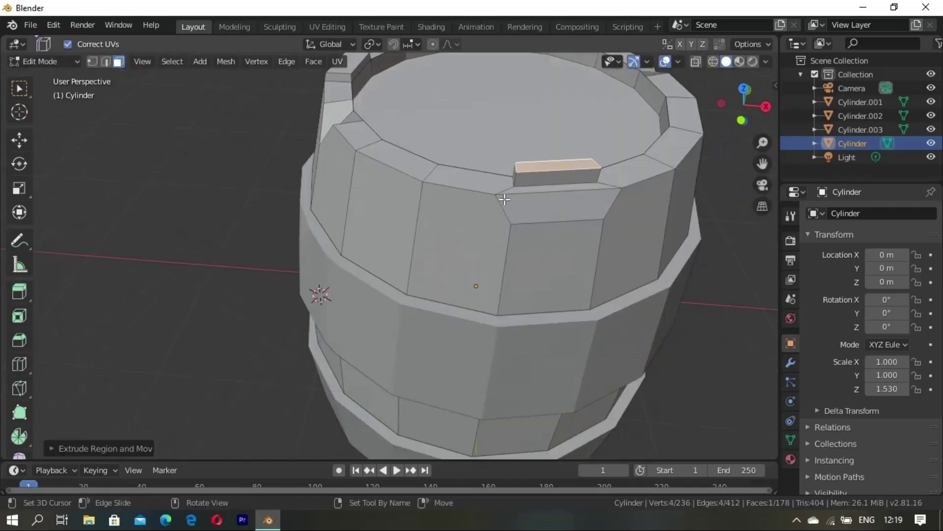
key("g")
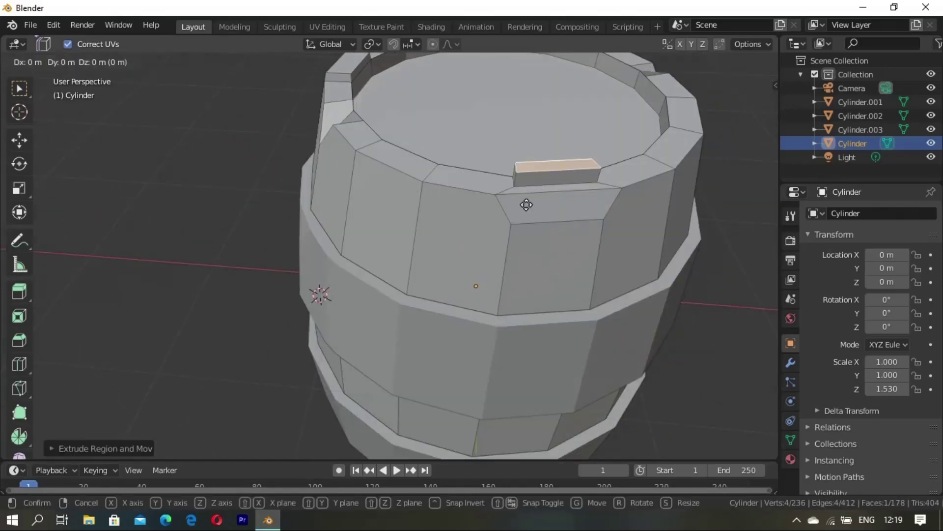
left_click(531, 213)
mouse_move(547, 226)
middle_mouse_down()
mouse_move(450, 237)
mouse_move(460, 212)
mouse_move(344, 247)
mouse_move(609, 282)
mouse_move(509, 227)
mouse_move(398, 221)
middle_mouse_up()
- Return to object mode and undo the accidental move of the right barrel
key("Tab")
left_click(610, 282)
key("ctrl+z")
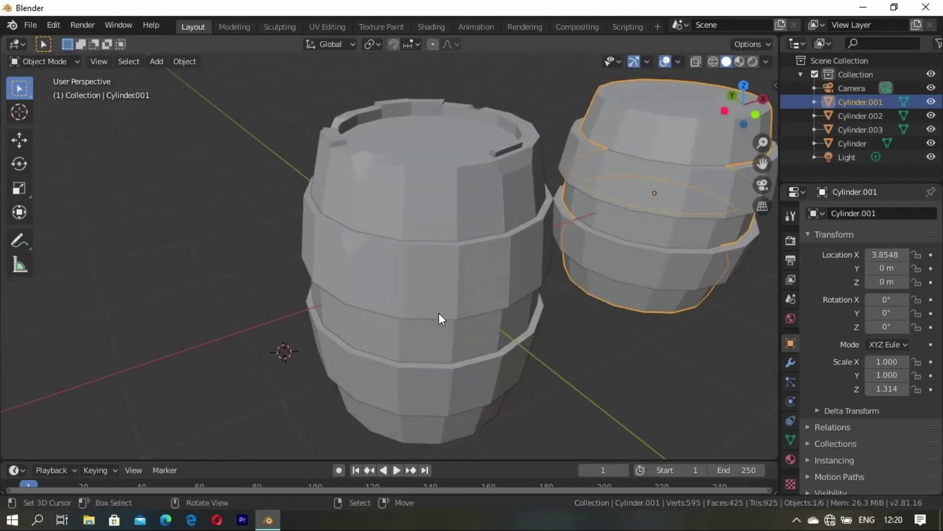
- Deselect the right barrel and put the left barrel into Edit Mode
mouse_move(423, 315)
middle_mouse_down()
mouse_move(523, 290)
mouse_move(399, 273)
mouse_move(313, 307)
mouse_move(408, 227)
middle_mouse_up()
left_click(523, 290)
mouse_move(482, 234)
middle_mouse_down()
mouse_move(328, 284)
mouse_move(485, 259)
mouse_move(560, 208)
mouse_move(408, 293)
mouse_move(364, 264)
mouse_move(284, 265)
mouse_move(369, 362)
mouse_move(357, 419)
middle_mouse_up()
left_click(402, 340)
key("Tab")
- Extrude two bottom-rim faces of the left barrel outward
left_click(408, 376)
left_click(369, 422, "shift")
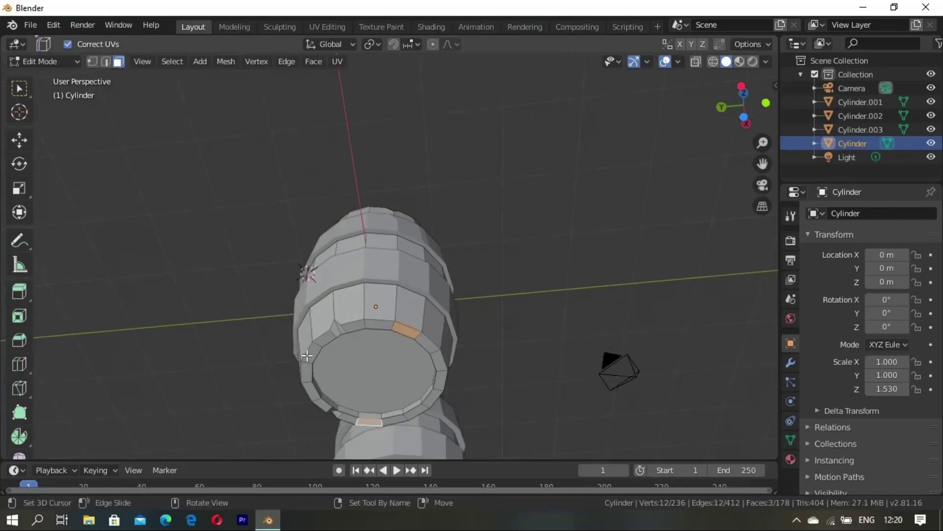
key("e")
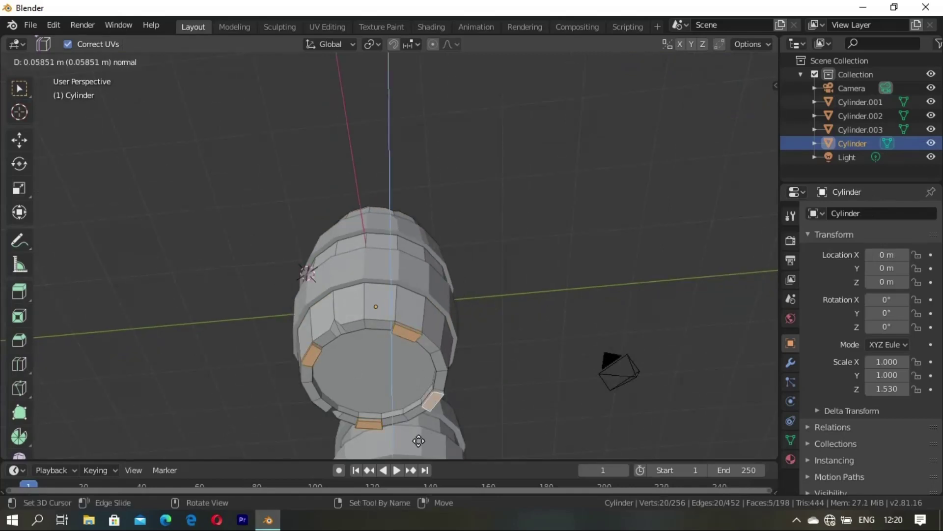
left_click(418, 443)
mouse_move(418, 443)
middle_mouse_down()
mouse_move(419, 404)
mouse_move(404, 413)
middle_mouse_up()
- Extrude another pair of bottom-rim faces so stave ends stick out below
left_click(499, 371)
middle_click_drag(499, 371, 439, 354)
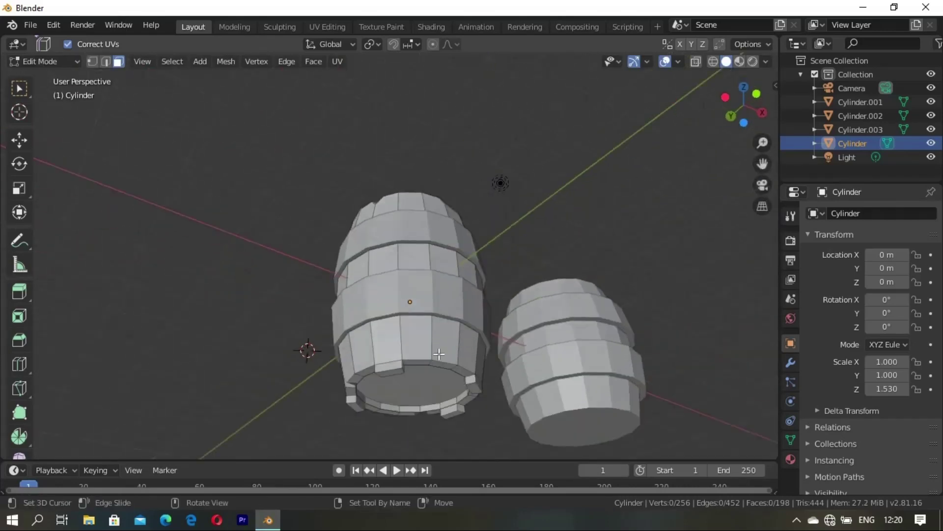
left_click(437, 368)
key("ctrl+z")
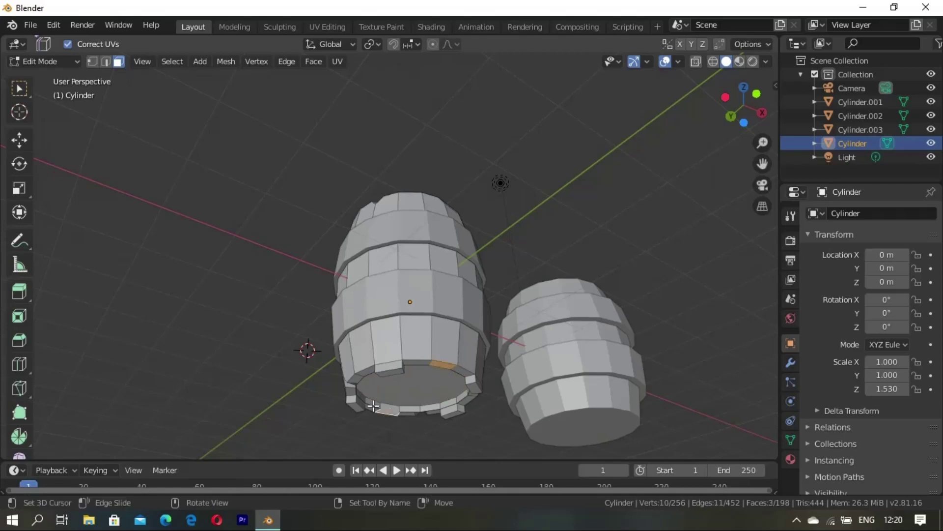
left_click(357, 380, "shift")
middle_click_drag(357, 380, 452, 333)
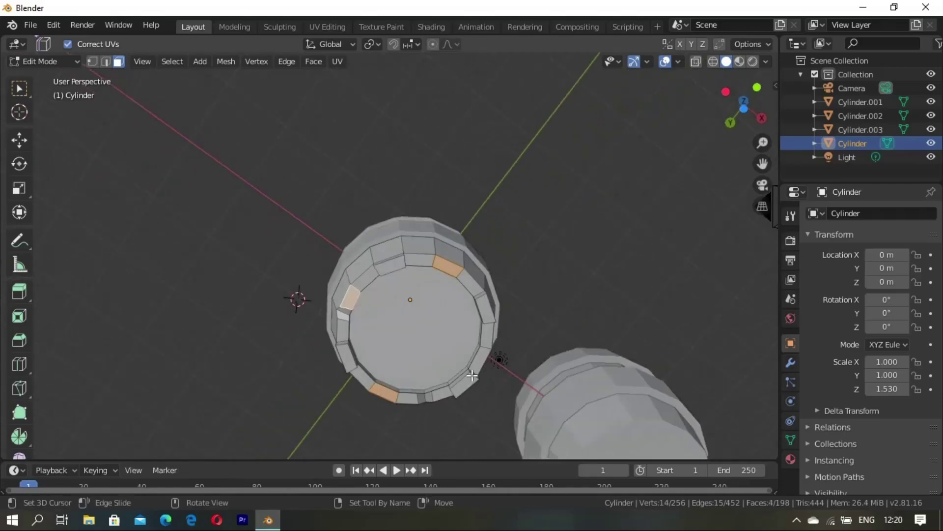
key("e")
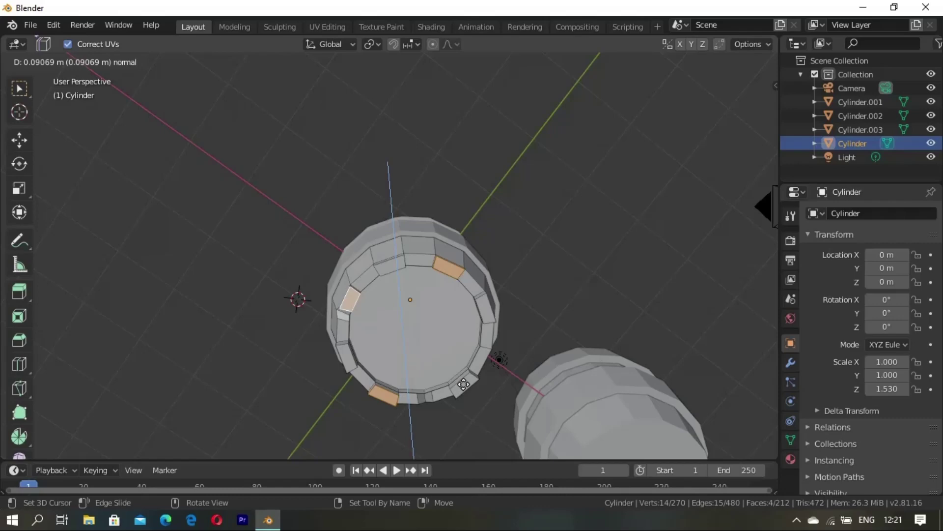
left_click(463, 384)
- Extrude a top-rim face of the left barrel upward
key("alt+a")
mouse_move(483, 378)
middle_mouse_down()
mouse_move(360, 375)
mouse_move(513, 392)
mouse_move(316, 344)
mouse_move(347, 349)
mouse_move(310, 200)
middle_mouse_up()
scroll(416, 175, "up", 1)
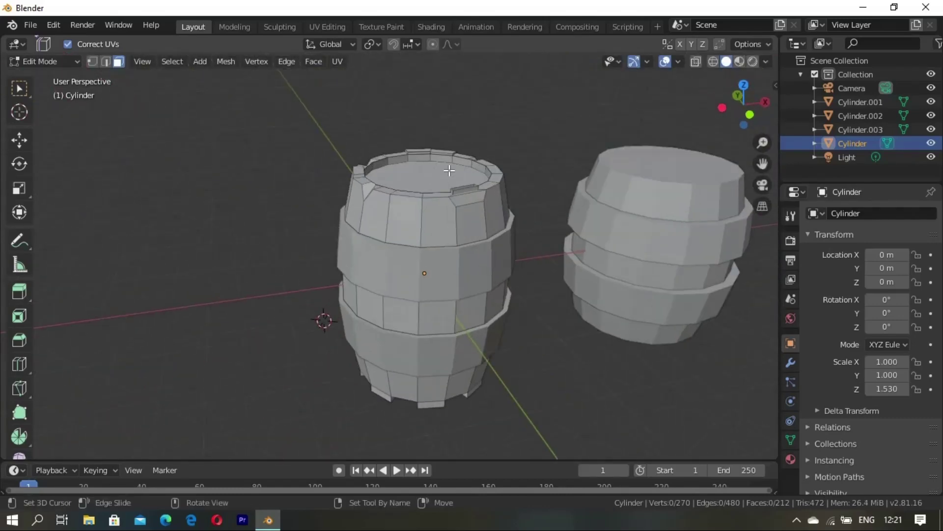
scroll(417, 175, "up", 3)
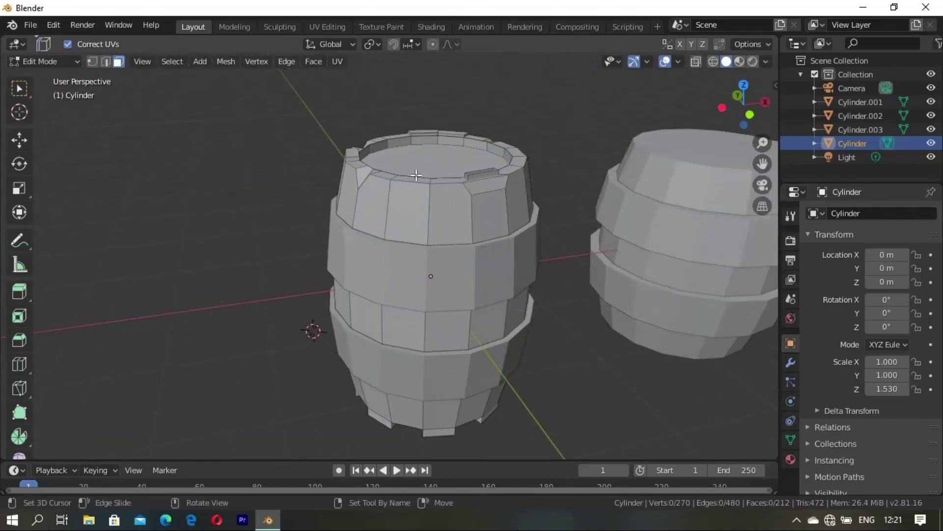
key("e")
left_click(409, 210)
- Extrude and reposition another top-rim face, then return to object mode
key("alt+a")
middle_click_drag(468, 200, 486, 265)
left_click(493, 247)
key("e")
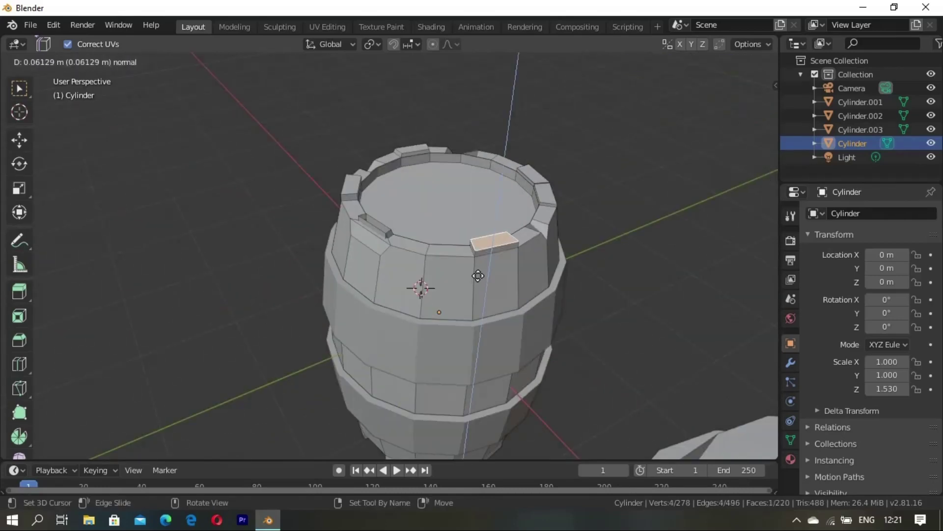
left_click(478, 273)
key("g")
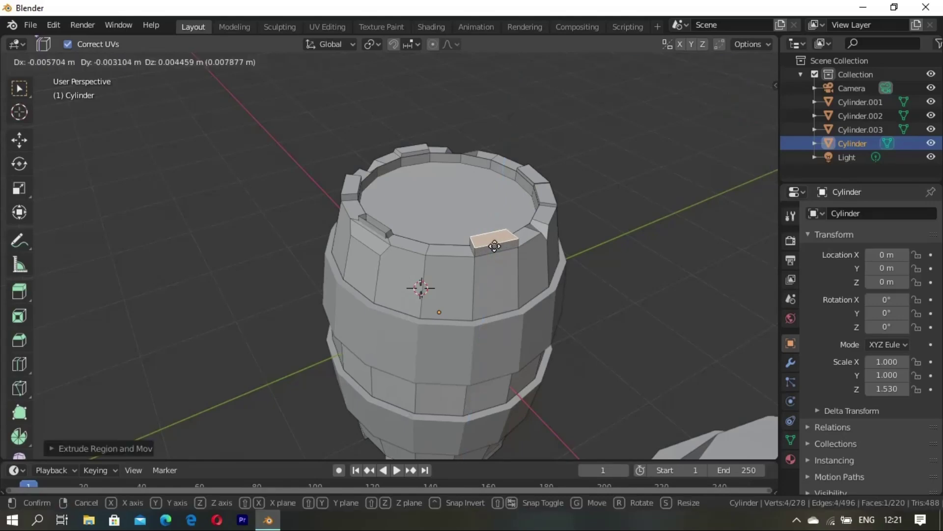
left_click(494, 251)
key("alt+a")
mouse_move(483, 274)
middle_mouse_down()
mouse_move(518, 283)
mouse_move(495, 255)
middle_mouse_up()
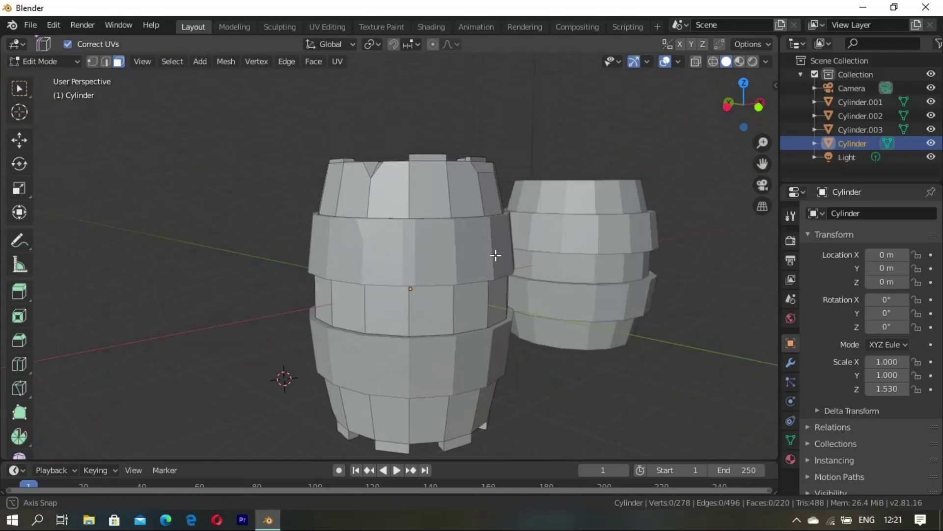
key("Tab")
left_click(465, 268)
- Vertex-slide two vertices on Cylinder.002's hoop bands to dent their edges
key("Tab")
scroll(449, 343, "up", 1)
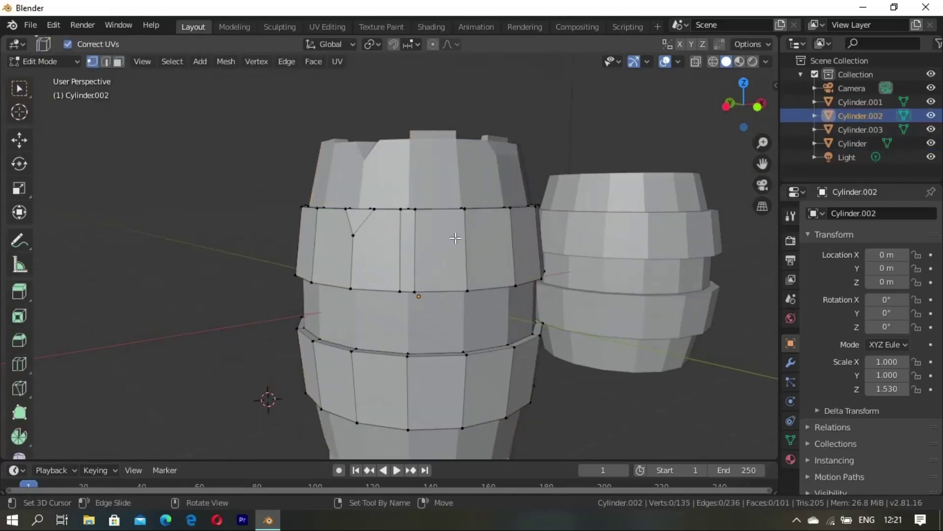
middle_click_drag(455, 237, 443, 253)
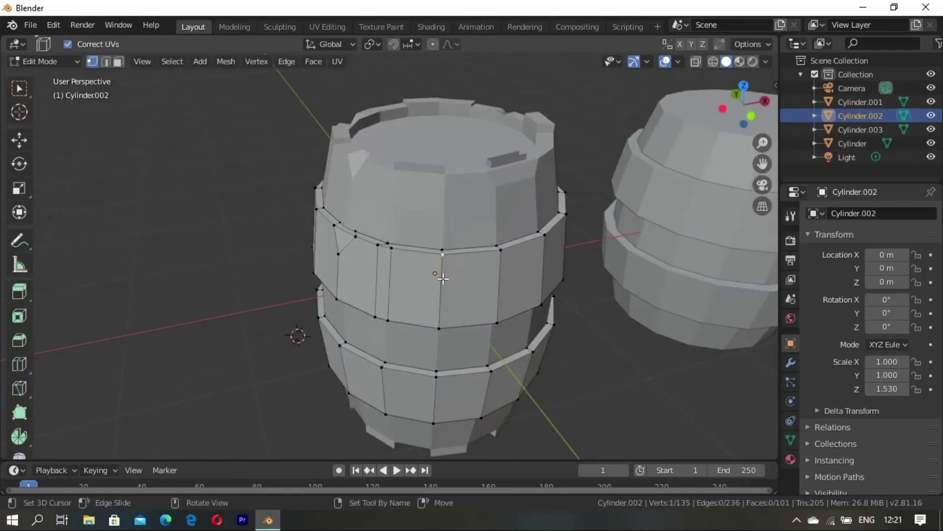
key("shift+v")
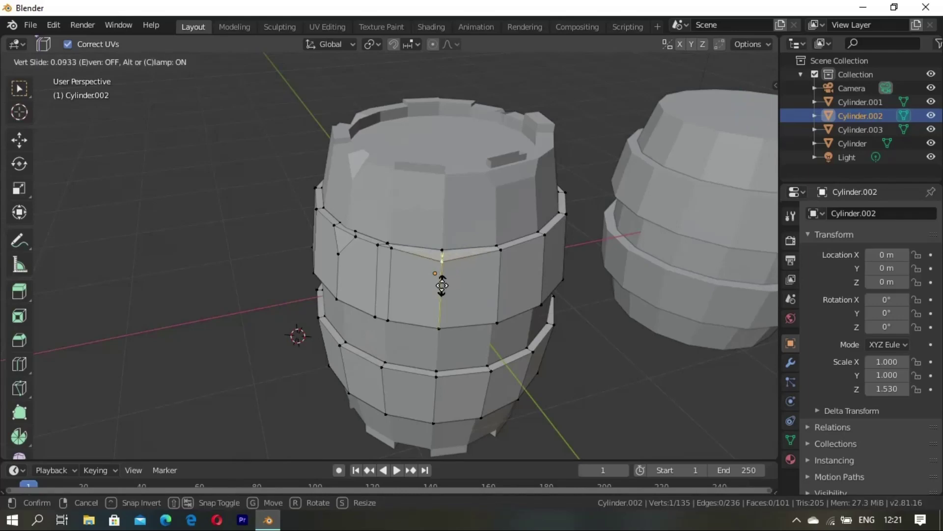
left_click(442, 285)
mouse_move(432, 275)
middle_mouse_down()
mouse_move(514, 263)
mouse_move(499, 267)
middle_mouse_up()
key("shift+v")
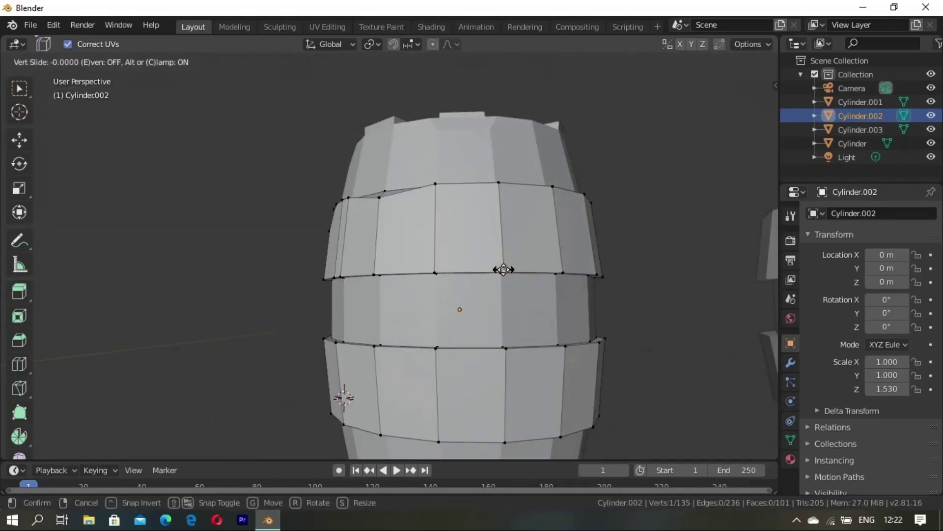
left_click(504, 265)
mouse_move(504, 264)
middle_mouse_down()
mouse_move(573, 316)
mouse_move(490, 318)
mouse_move(255, 272)
mouse_move(406, 276)
mouse_move(361, 352)
mouse_move(278, 350)
mouse_move(537, 289)
mouse_move(437, 281)
mouse_move(474, 317)
mouse_move(353, 290)
mouse_move(465, 317)
mouse_move(359, 302)
mouse_move(380, 334)
mouse_move(337, 337)
mouse_move(360, 347)
mouse_move(493, 320)
mouse_move(554, 323)
mouse_move(594, 291)
middle_mouse_up()
key("Tab")
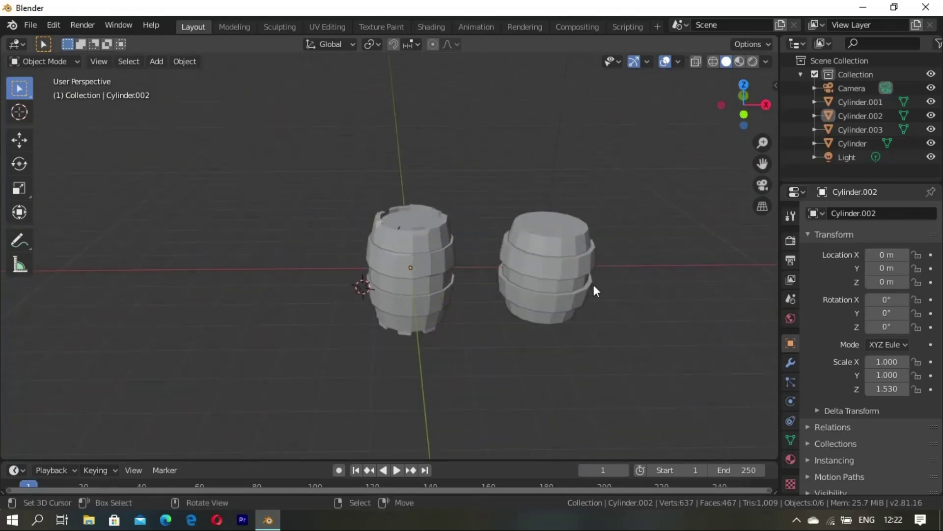
- Isolate the right barrel Cylinder.001 in local view and enter Edit Mode
left_click(559, 295)
key("KP_Divide")
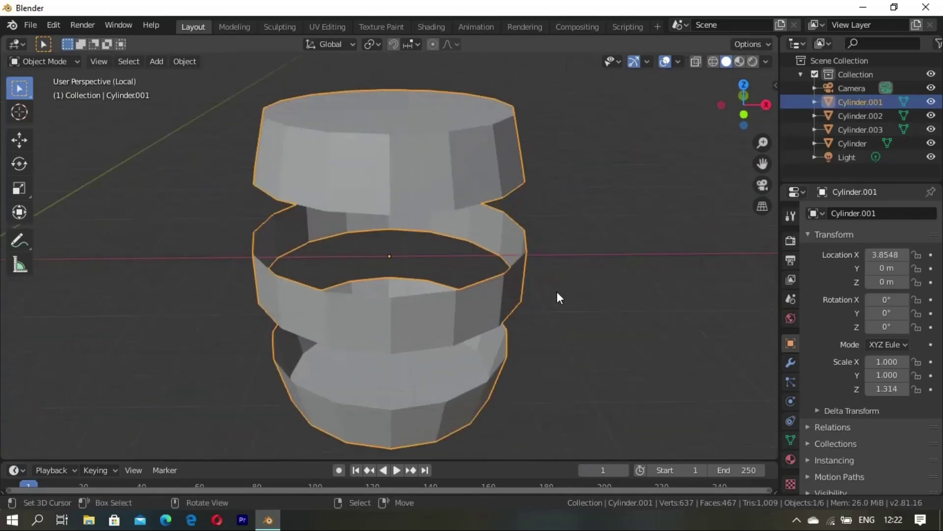
key("KP_Divide")
key("alt+a")
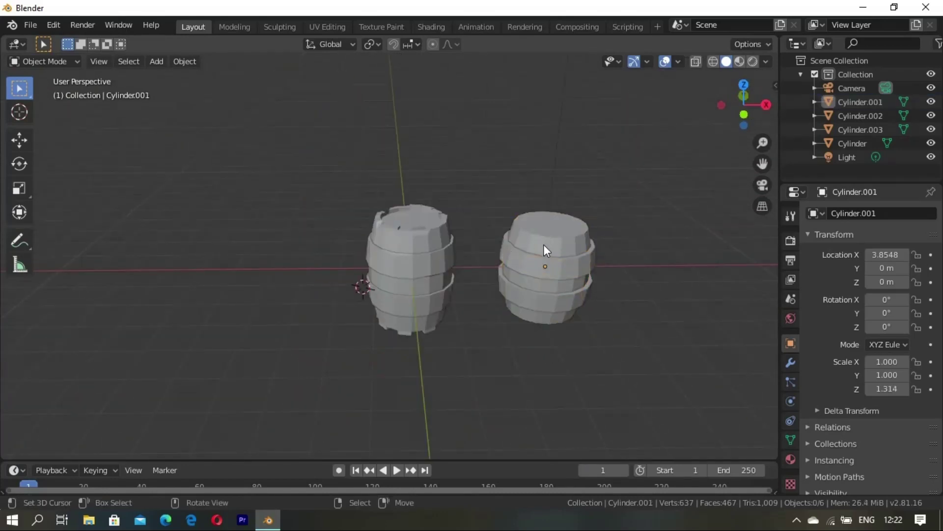
left_click(543, 246)
key("KP_Divide")
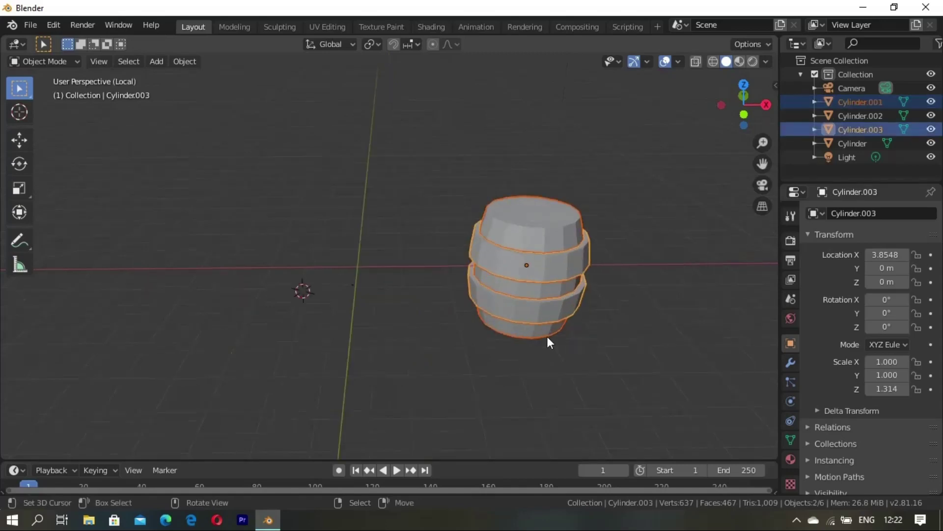
key("Tab")
- Inset the barrel's top face and push it down into a sunken lid
middle_click_drag(441, 277, 432, 247)
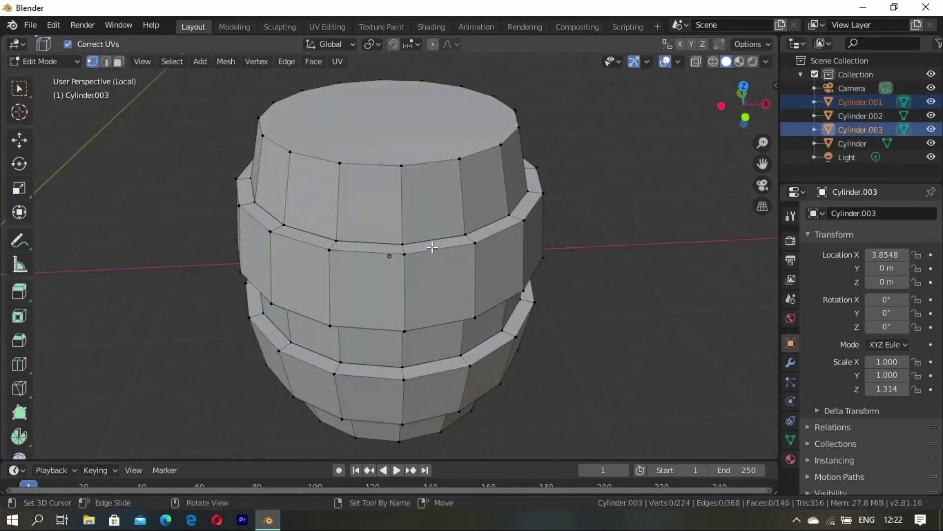
key("3")
left_click(423, 148, "shift")
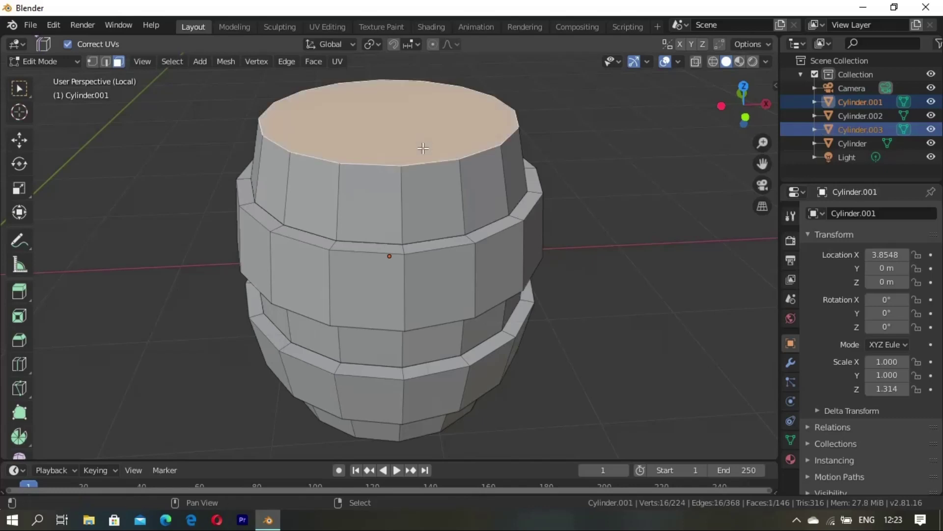
key("i")
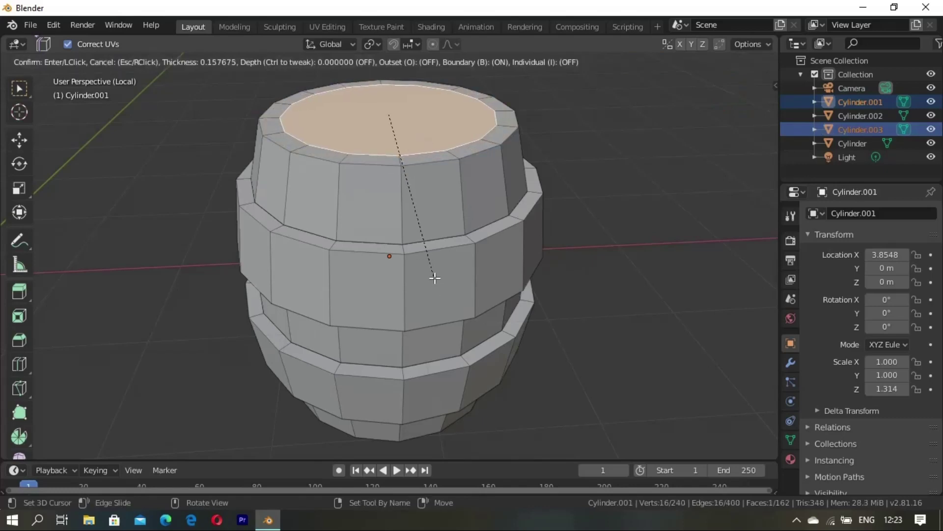
left_click(433, 269)
key("e")
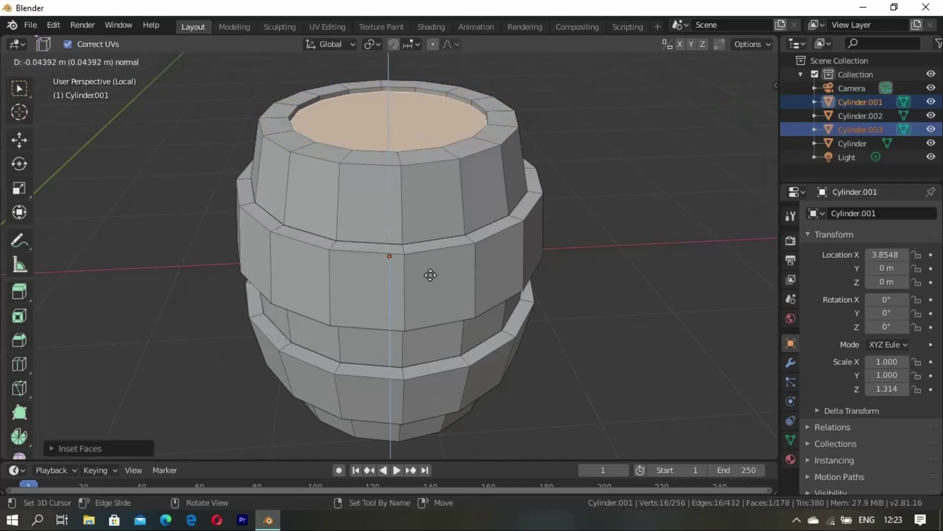
left_click(428, 290)
key("alt+a")
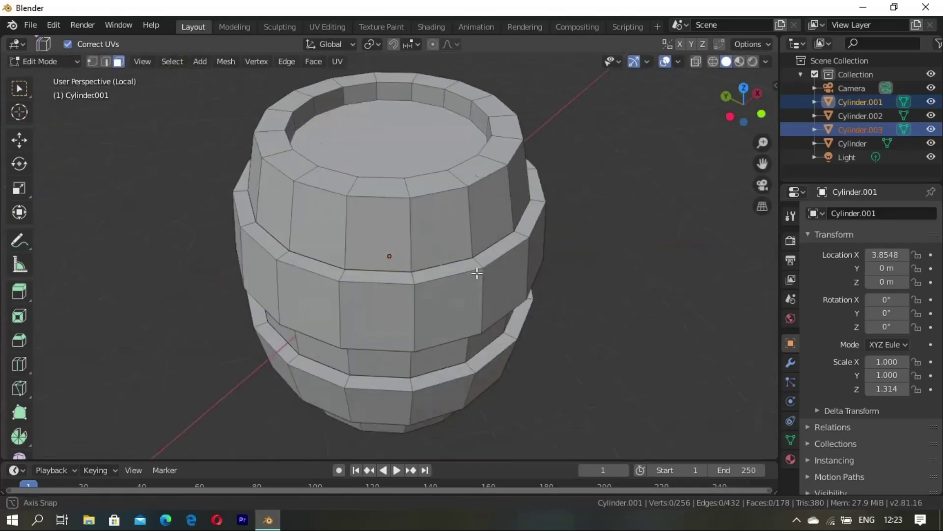
- Extrude four top-rim faces upward as raised stave ends
middle_click_drag(476, 269, 404, 163)
left_click(491, 101, "shift")
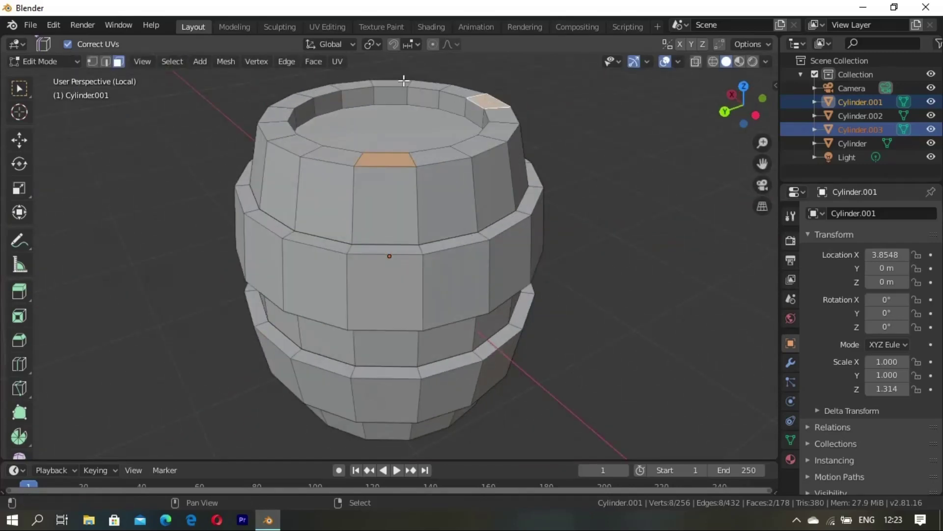
left_click(353, 84, "shift")
key("e")
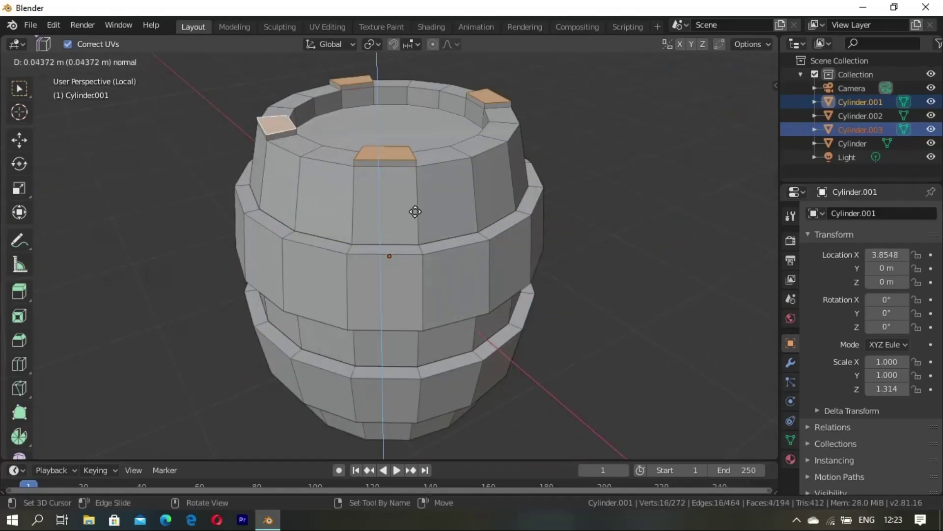
left_click(415, 209)
key("alt+a")
- Extrude one more top-rim face upward into a small block
middle_click_drag(421, 238, 403, 197)
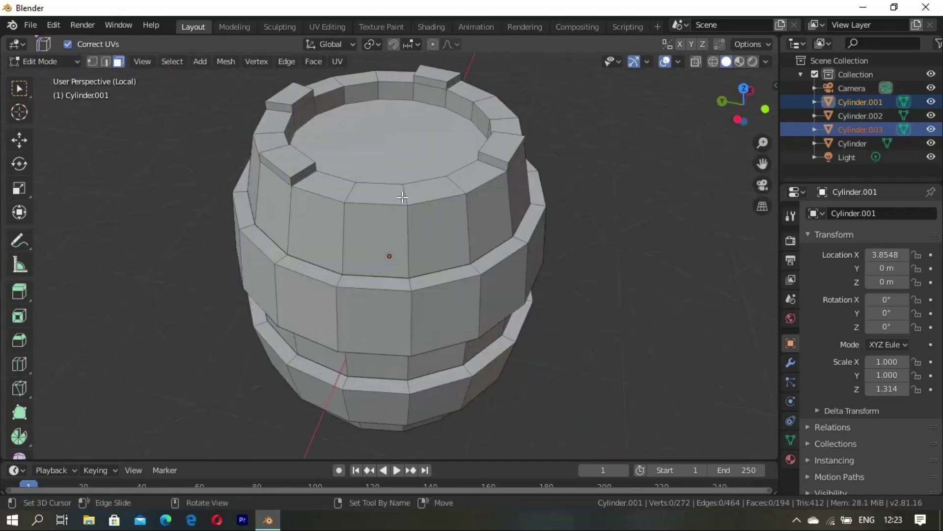
left_click(389, 197)
key("e")
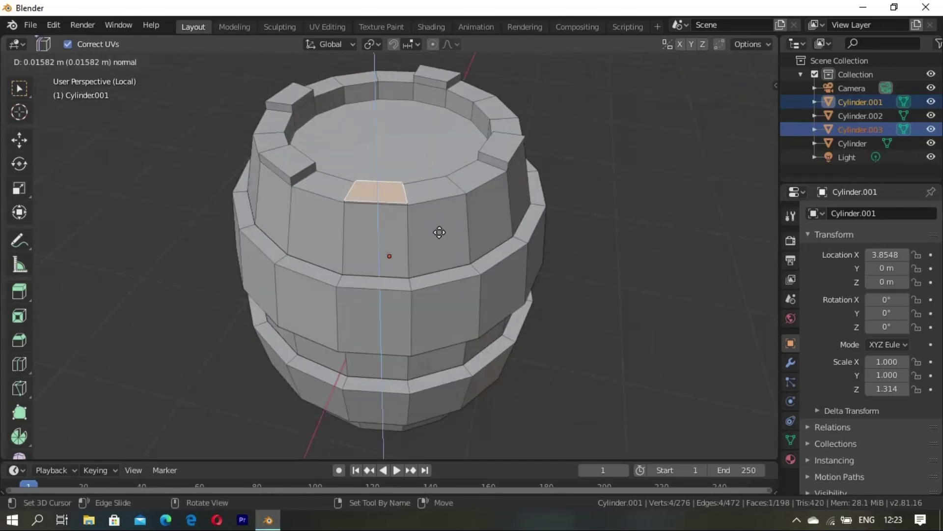
left_click(429, 259)
mouse_move(429, 258)
middle_mouse_down()
mouse_move(447, 219)
mouse_move(437, 260)
mouse_move(423, 235)
middle_mouse_up()
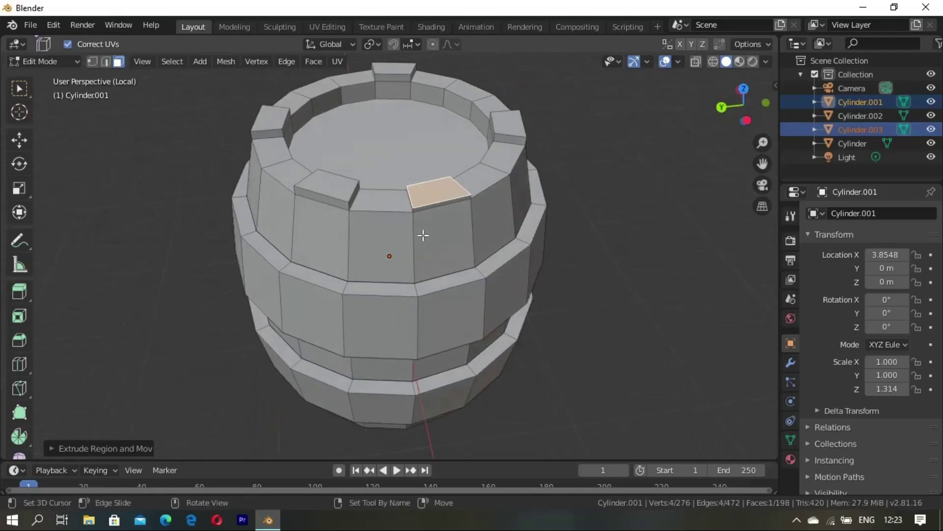
- Orbit under the barrel and select its bottom cap face
left_click(570, 209)
middle_click_drag(570, 209, 573, 206)
scroll(461, 244, "down", 3)
scroll(431, 267, "down", 2)
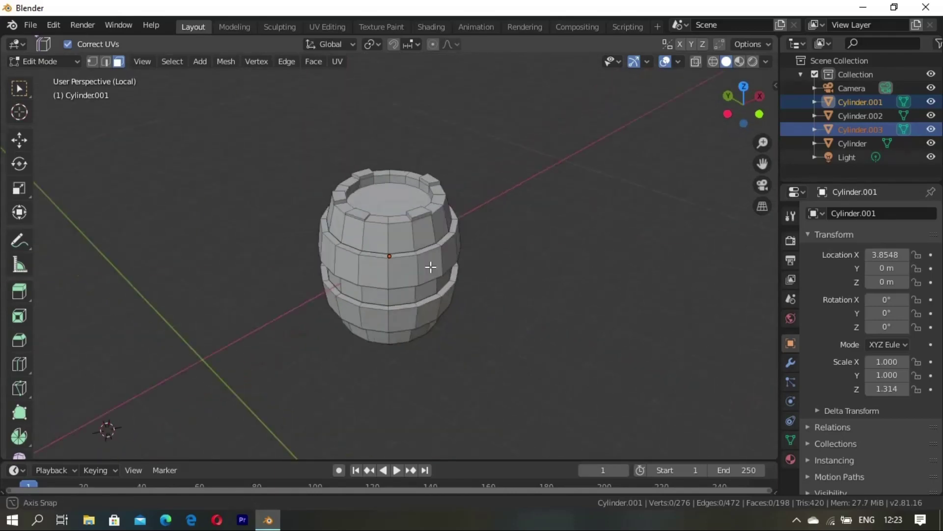
mouse_move(432, 267)
middle_mouse_down()
mouse_move(269, 270)
mouse_move(458, 221)
middle_mouse_up()
scroll(385, 257, "up", 2)
mouse_move(385, 257)
middle_mouse_down()
mouse_move(432, 210)
mouse_move(395, 300)
middle_mouse_up()
left_click(394, 310)
- Inset the barrel's bottom cap face and extrude the inner face inward as a recess
key("i")
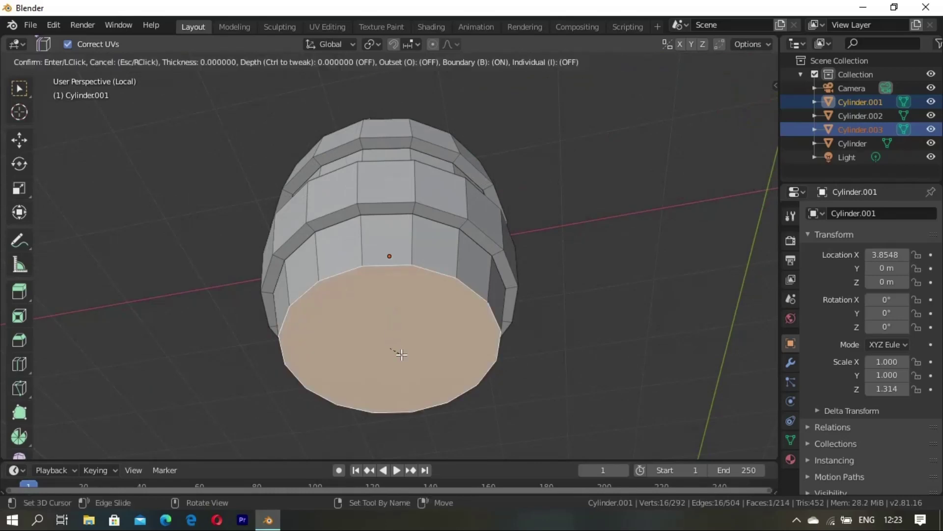
key("Escape")
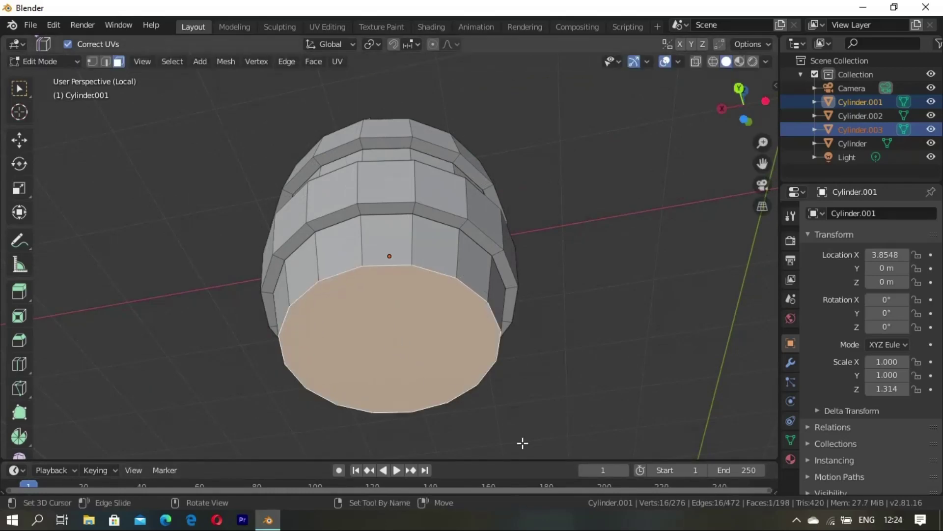
key("i")
left_click(506, 432)
key("e")
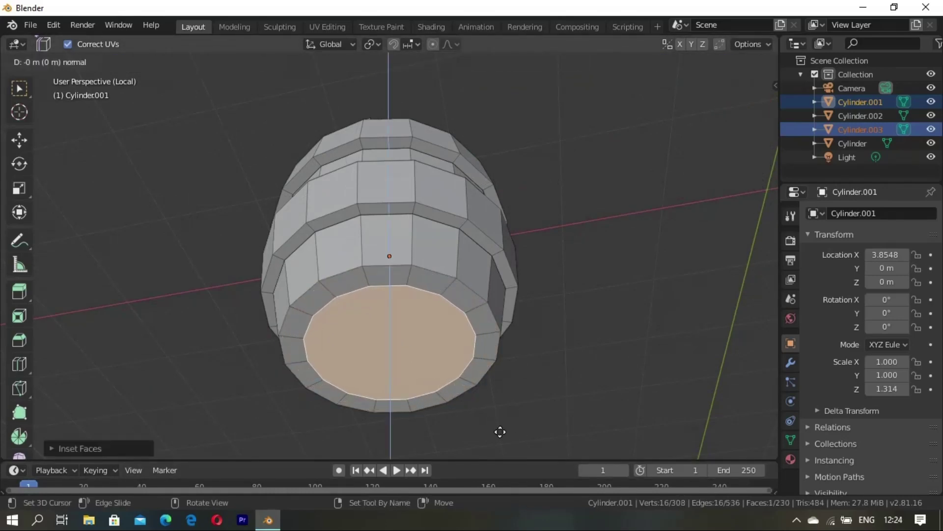
left_click(498, 422)
mouse_move(496, 418)
middle_mouse_down()
mouse_move(457, 393)
mouse_move(446, 363)
mouse_move(444, 229)
mouse_move(410, 311)
mouse_move(411, 236)
middle_mouse_up()
- Extrude five faces around the bottom rim outward as raised blocks
key("alt+a")
left_click(411, 236)
left_click(283, 399, "shift")
left_click(374, 432, "shift")
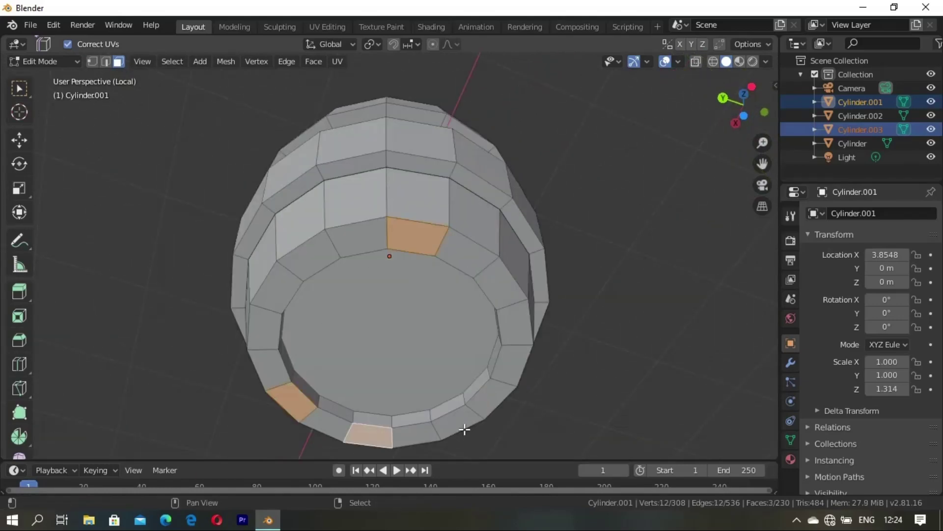
left_click(489, 400, "shift")
left_click(289, 275, "shift")
key("e")
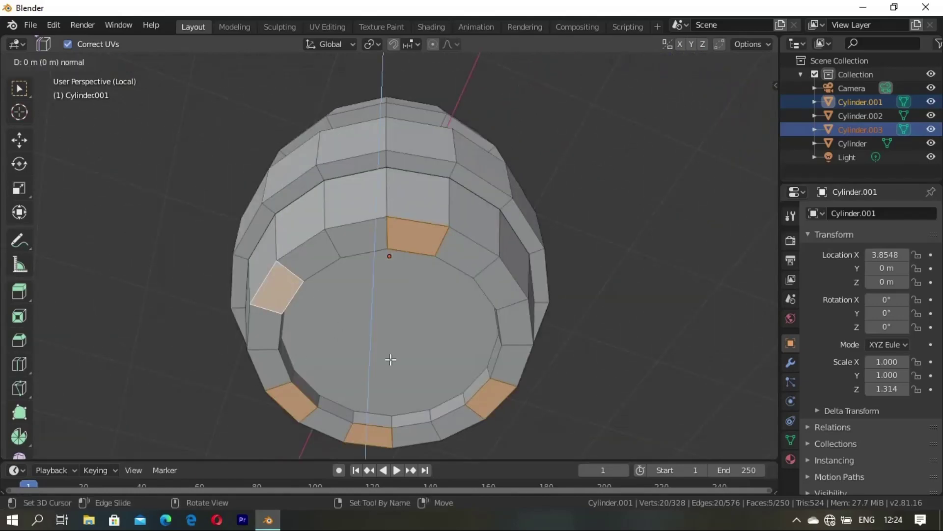
left_click(390, 362)
middle_click_drag(390, 362, 369, 347)
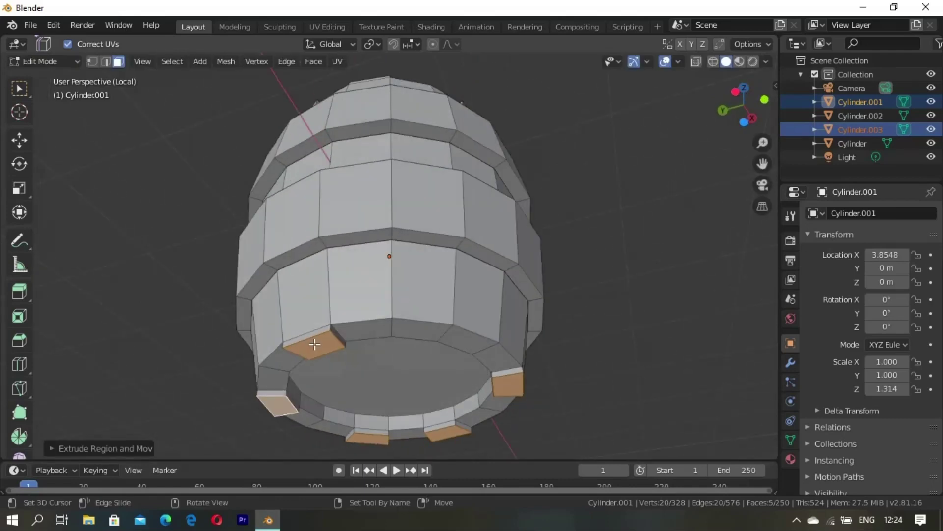
- Extrude one more front bottom-rim face outward as an extra block
key("alt+a")
left_click(423, 328)
key("e")
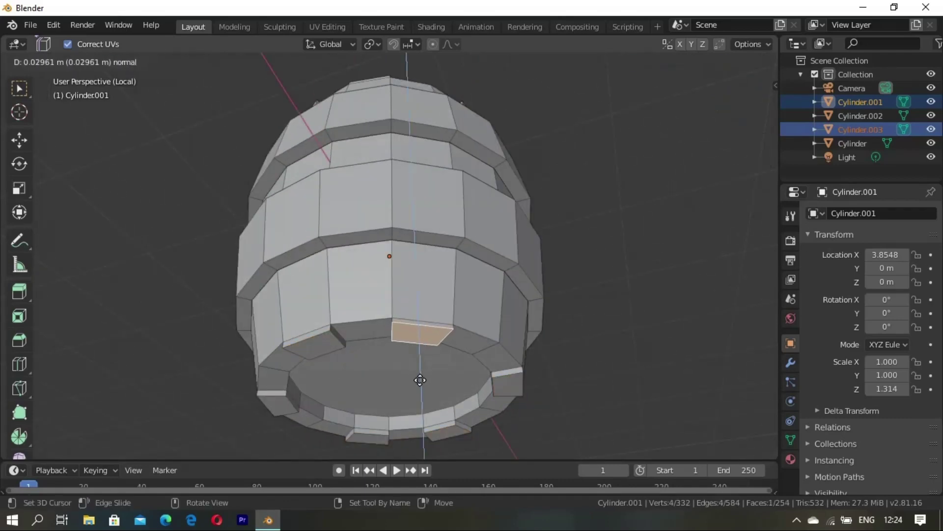
left_click(420, 380)
key("alt+a")
mouse_move(447, 362)
middle_mouse_down()
mouse_move(490, 301)
mouse_move(375, 316)
mouse_move(514, 260)
mouse_move(526, 245)
mouse_move(449, 265)
mouse_move(480, 270)
middle_mouse_up()
- Return to Object Mode, deselect the barrel, and orbit to a top-down view
key("Tab")
key("alt+a")
scroll(480, 270, "down", 3)
mouse_move(329, 337)
middle_mouse_down()
mouse_move(393, 334)
mouse_move(515, 268)
middle_mouse_up()
- Leave local view to show both barrels and split the 3D viewport into two stacked views
key("Tab")
key("Tab")
key("KP_Divide")
scroll(535, 252, "up", 3)
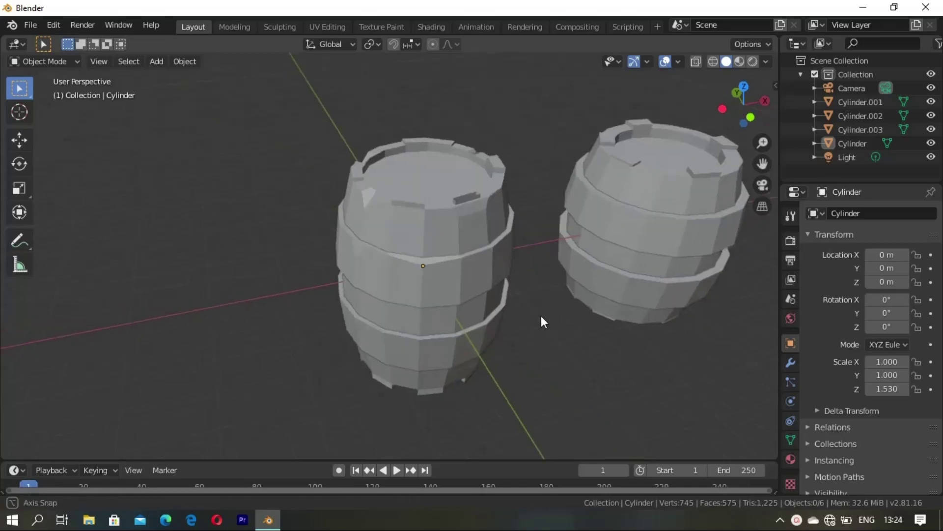
middle_click_drag(543, 322, 680, 158)
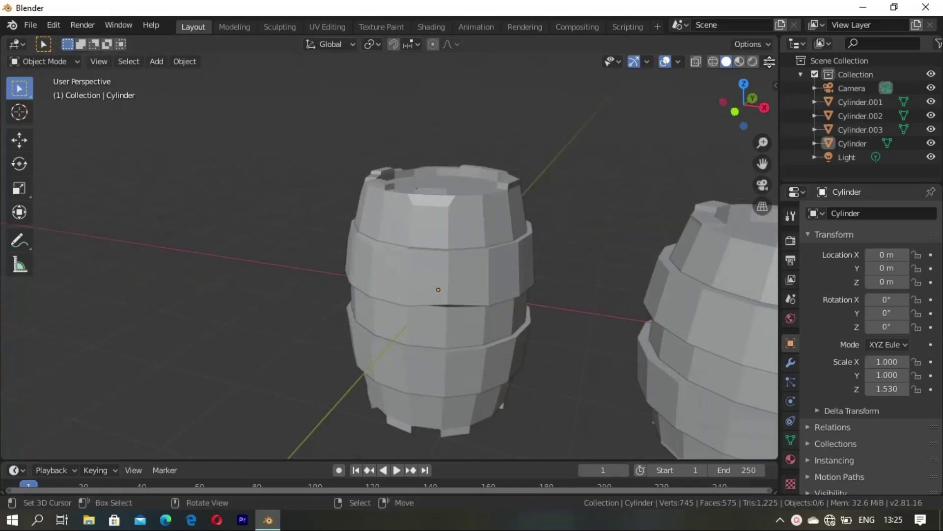
left_click_drag(3, 54, 4, 317)
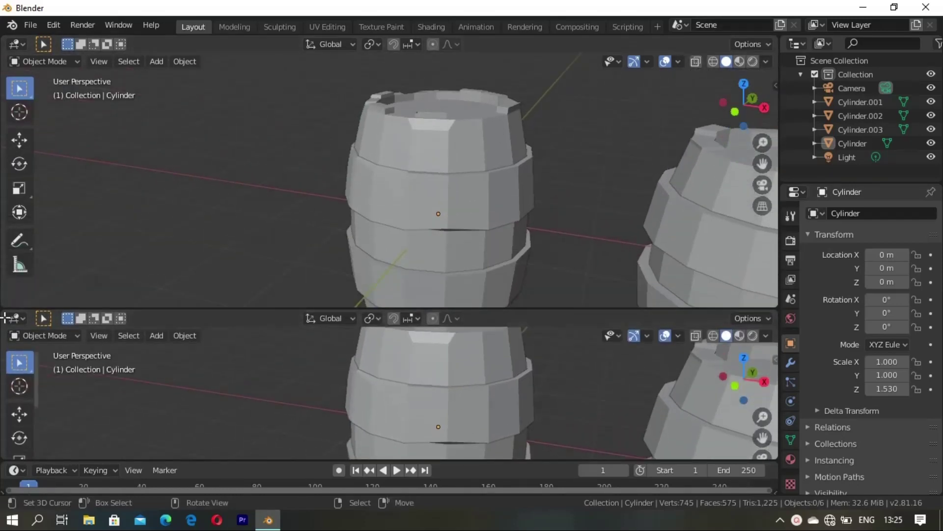
left_click(16, 318)
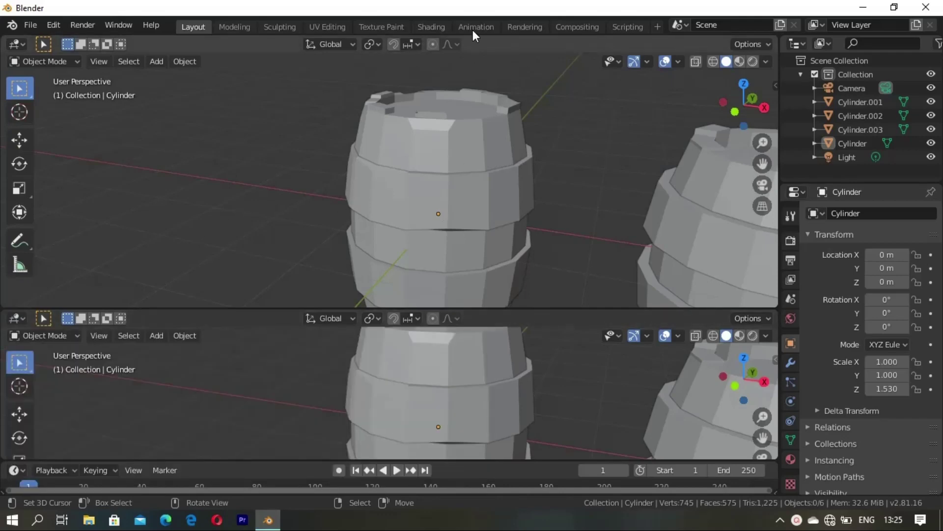
- In the Shading workspace, select the left barrel and isolate it in local view
left_click(434, 25)
mouse_move(514, 242)
middle_mouse_down()
mouse_move(385, 198)
mouse_move(468, 189)
middle_mouse_up()
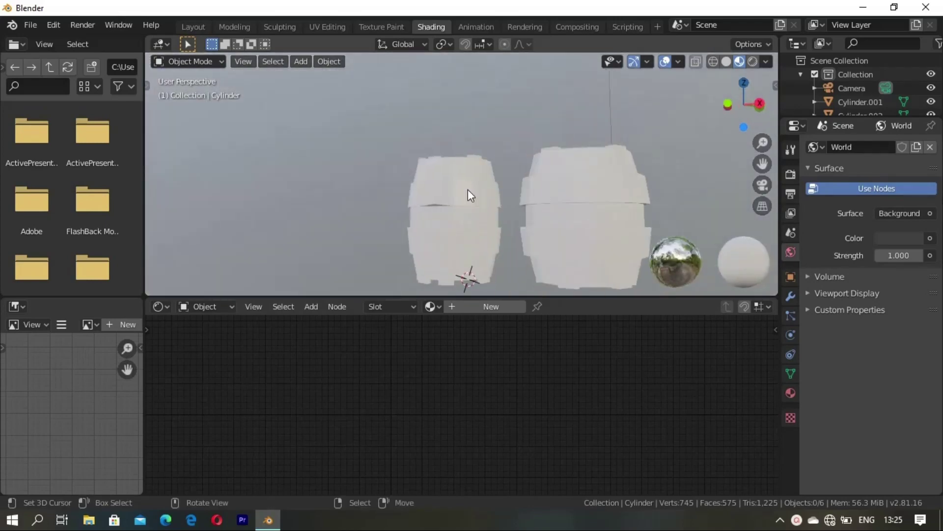
left_click(456, 169)
left_click(456, 165, "shift")
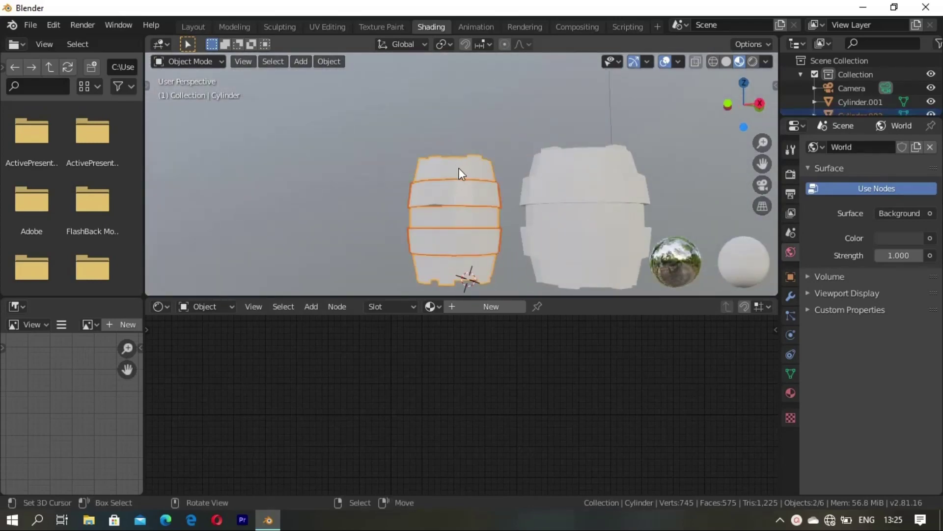
key("KP_Divide")
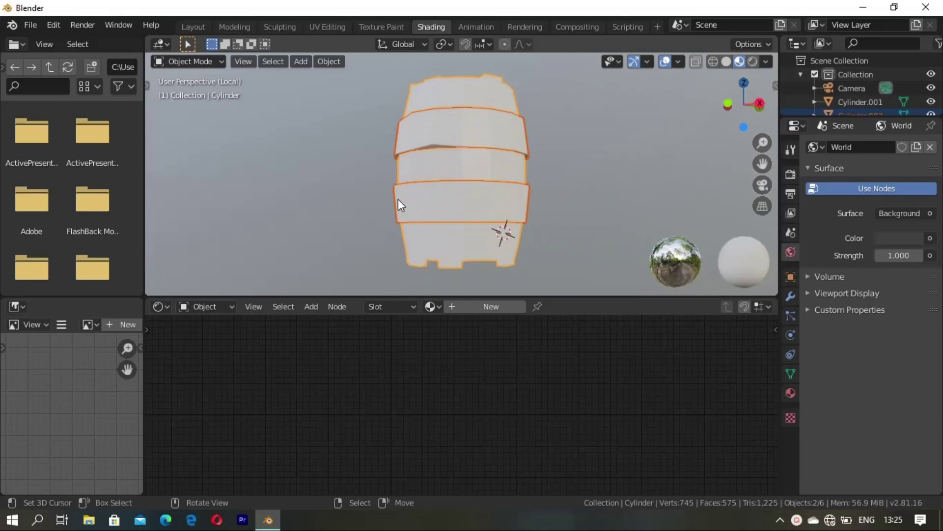
middle_click_drag(398, 199, 471, 167)
- Give the barrel body a new material with texture coordinate, mapping and image texture nodes via Ctrl+T
left_click(446, 128)
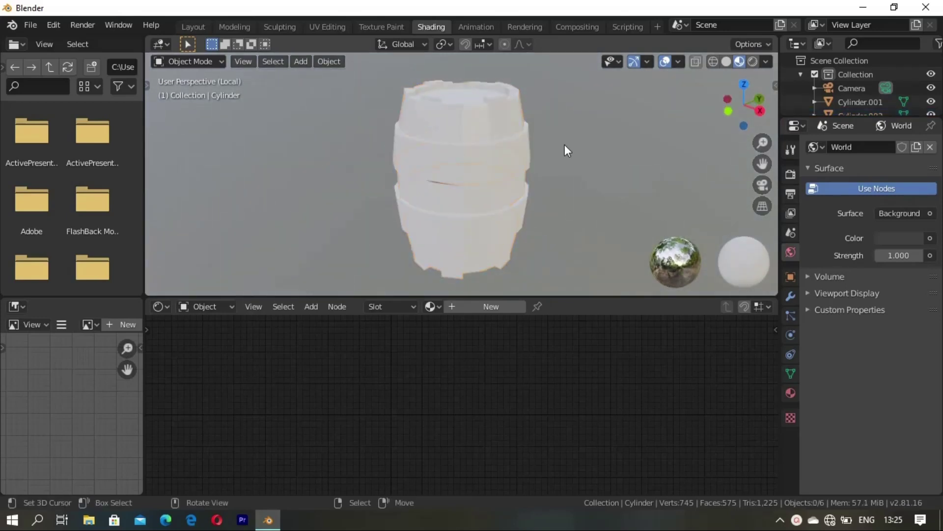
left_click(459, 121)
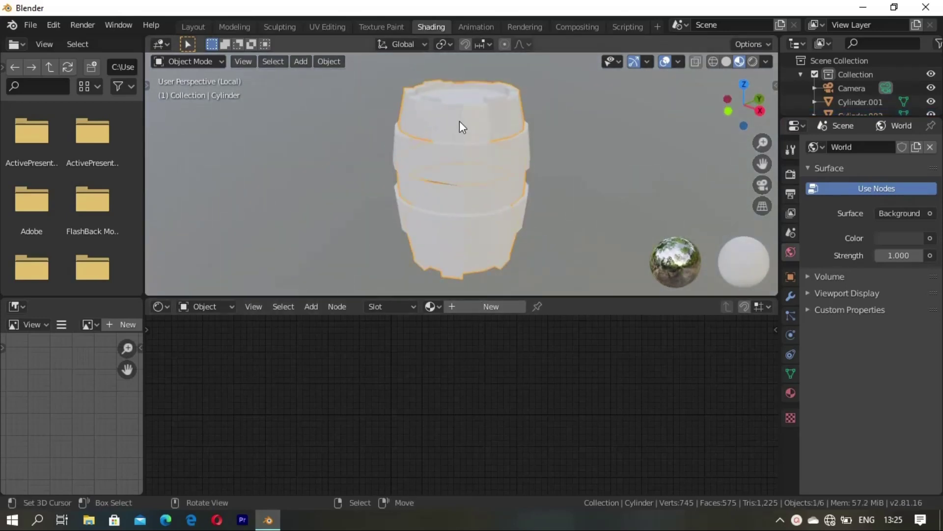
left_click(492, 304)
middle_click_drag(409, 364, 461, 404)
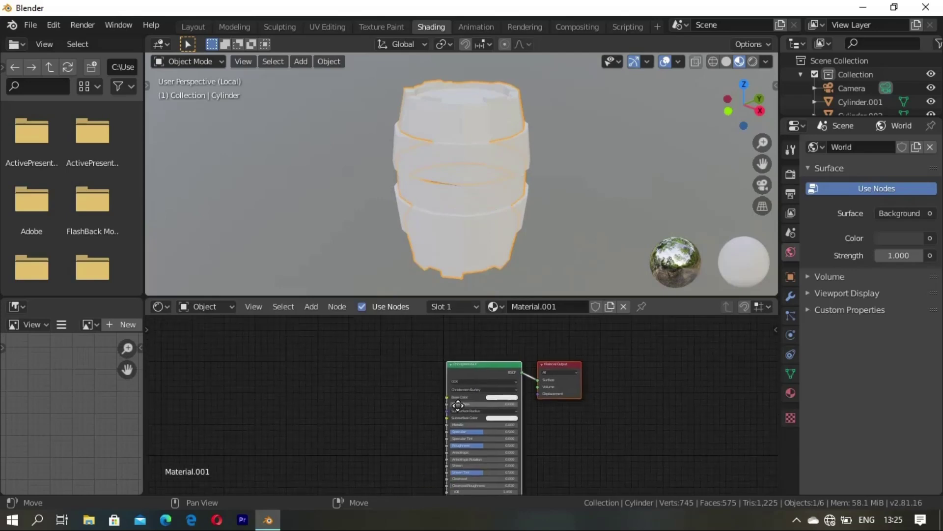
key("ctrl+t")
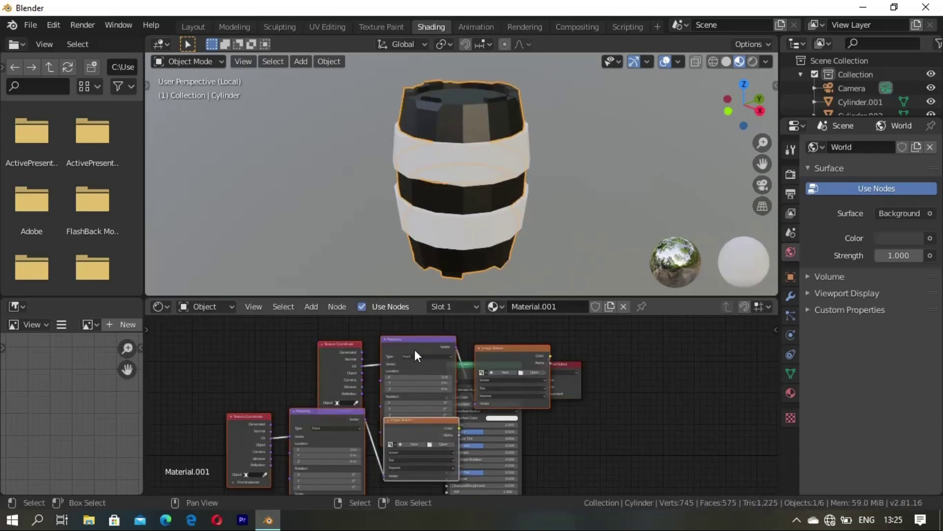
- Delete the duplicate coordinate, mapping and image texture nodes and evenly space the remaining chain
key("x")
left_click(323, 343)
key("x")
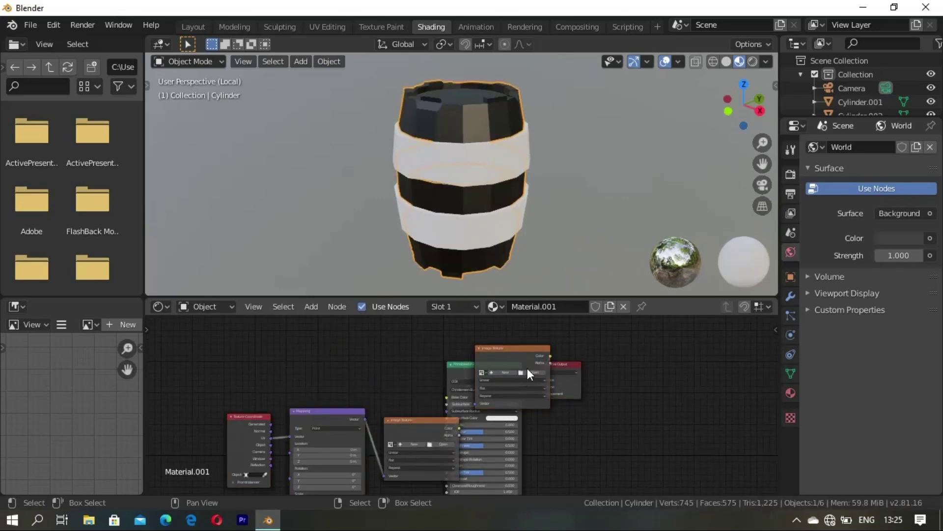
left_click(531, 355)
key("x")
scroll(386, 411, "up", 2)
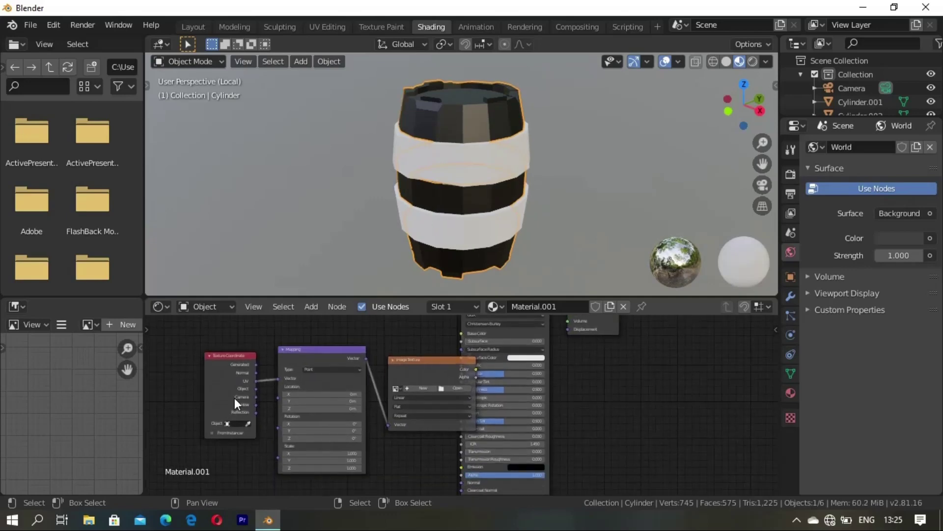
left_click_drag(232, 376, 199, 388)
left_click_drag(305, 355, 275, 357)
left_click_drag(408, 370, 389, 371)
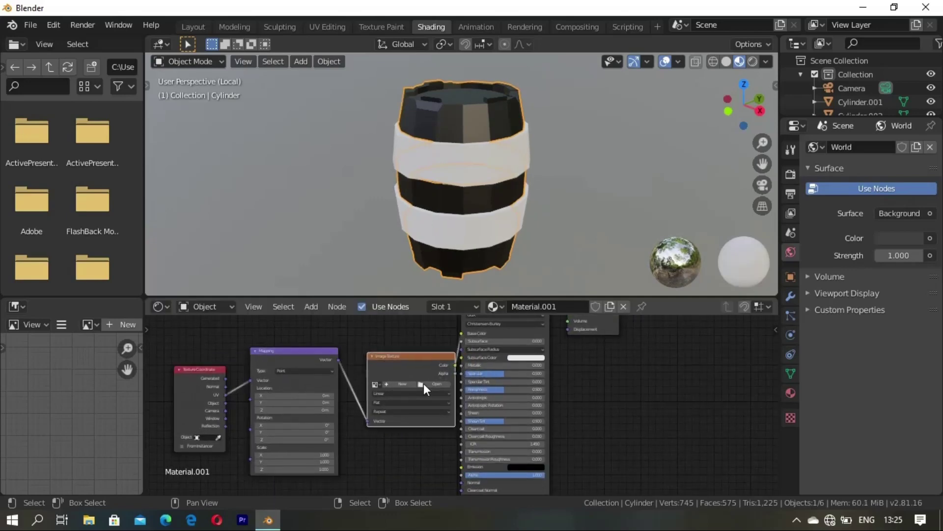
- Load pexels-fwstudio-172289.jpg from the PIXELL folder into the Image Texture node, replacing a wrong image
left_click(434, 383)
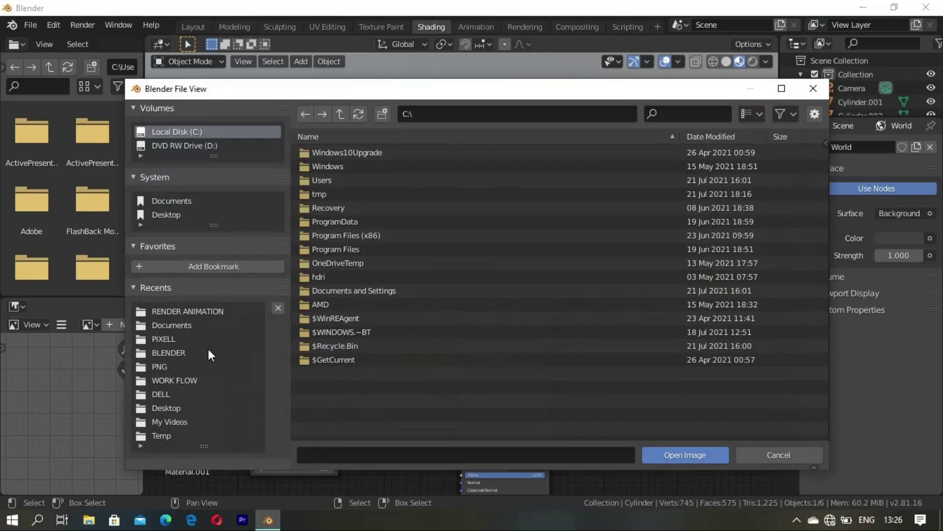
left_click(185, 337)
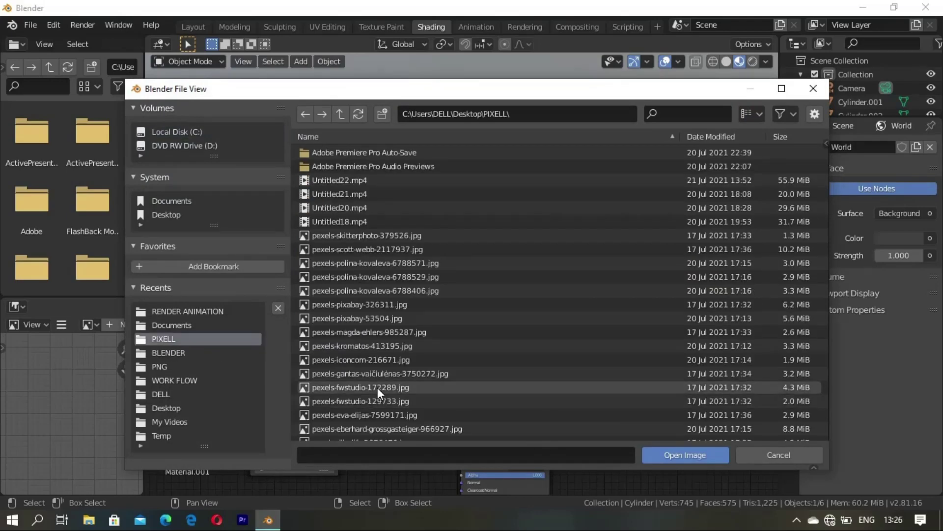
left_click(384, 358)
left_click(685, 454)
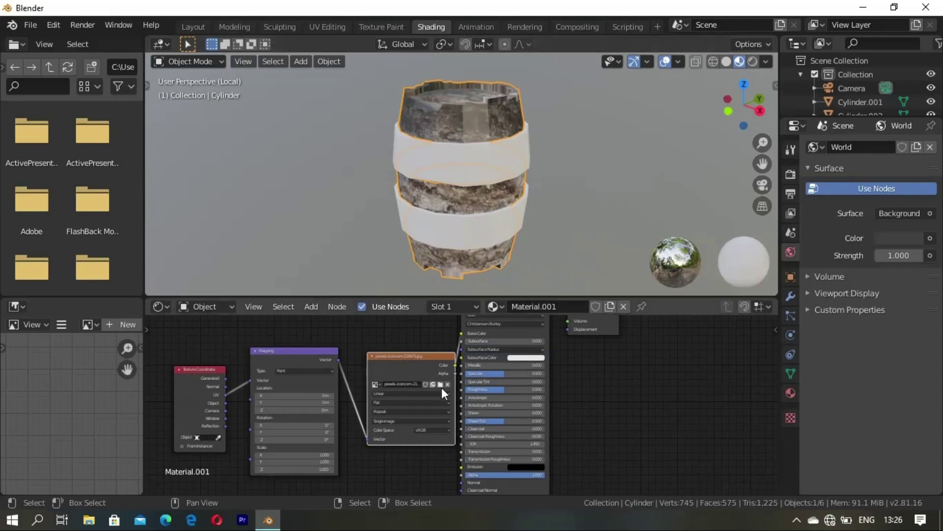
left_click(446, 384)
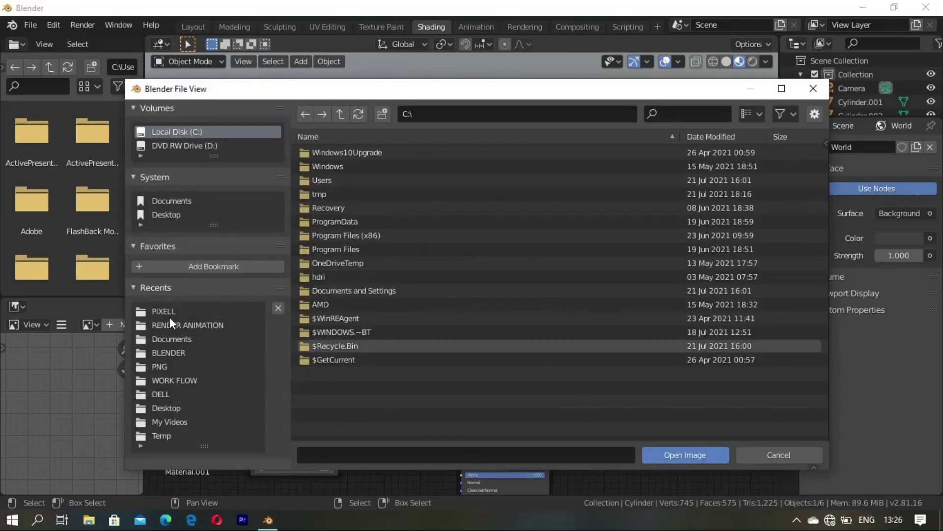
left_click(170, 314)
left_click(351, 386)
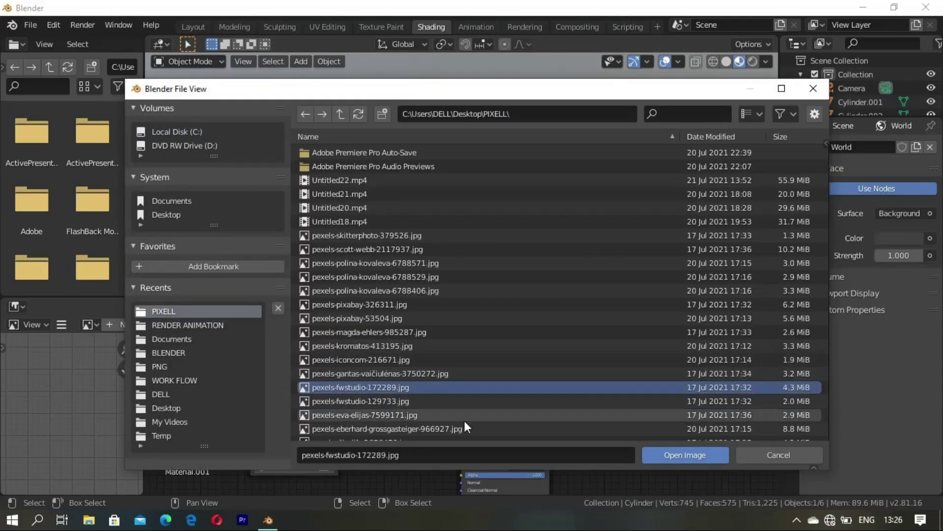
left_click(697, 453)
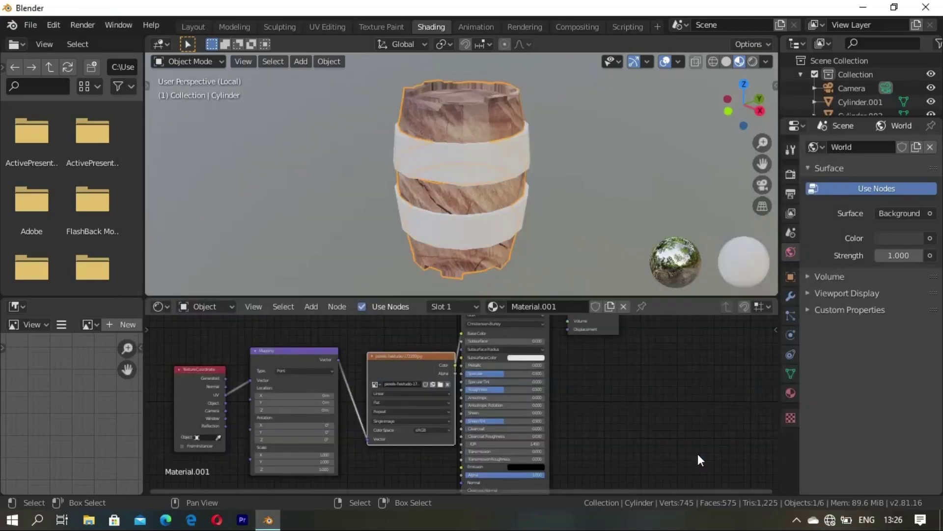
- Inspect the wood-textured barrel and set the image projection to Box
mouse_move(577, 217)
middle_mouse_down()
mouse_move(549, 202)
mouse_move(503, 146)
middle_mouse_up()
left_click(388, 155)
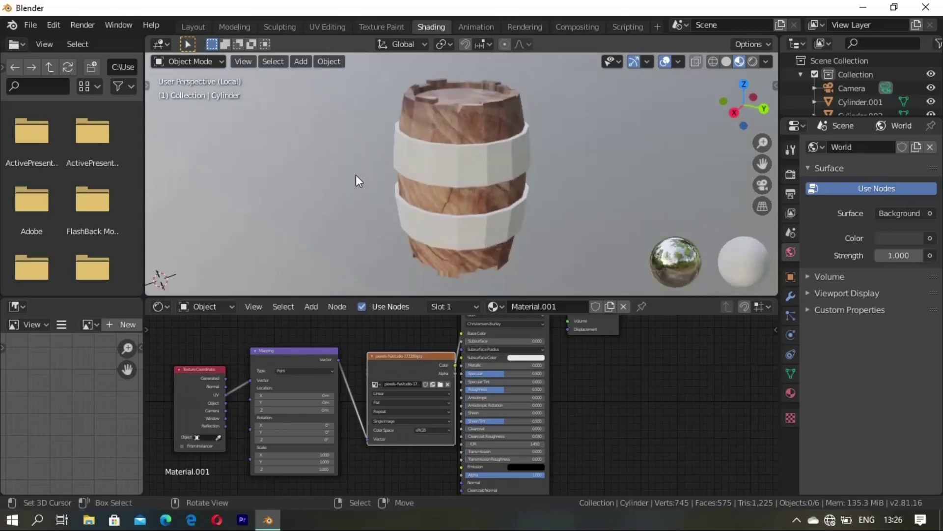
mouse_move(378, 210)
middle_mouse_down()
mouse_move(445, 196)
mouse_move(458, 113)
mouse_move(445, 147)
middle_mouse_up()
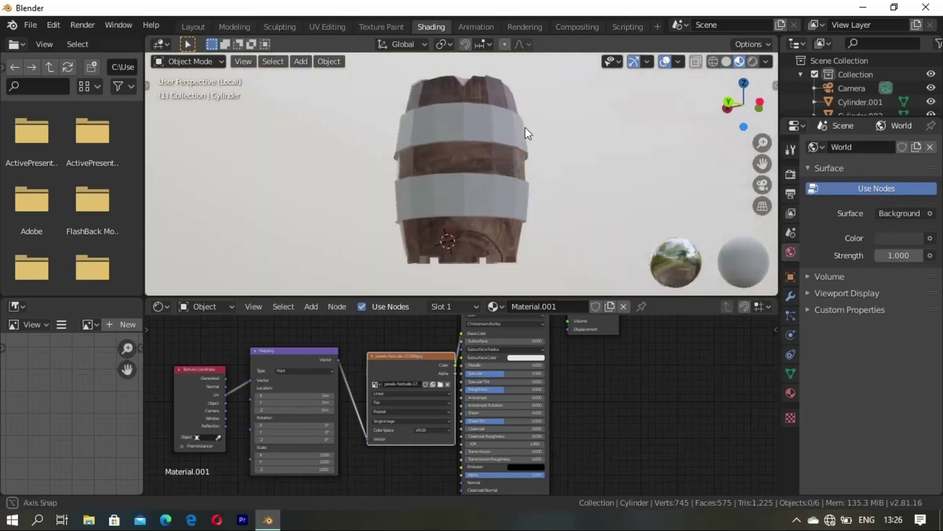
scroll(431, 346, "up", 3)
left_click(331, 401)
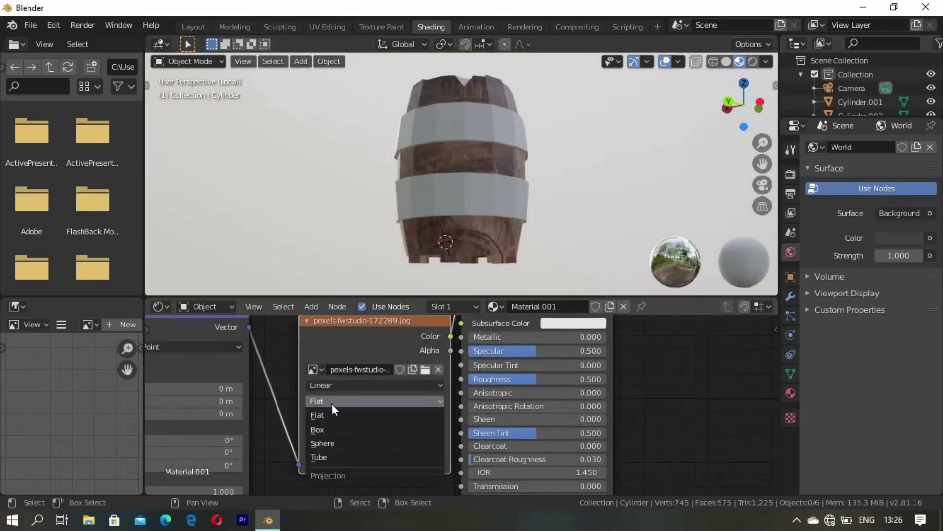
left_click(322, 428)
- Switch the wood texture's projection to Sphere
mouse_move(480, 135)
middle_mouse_down()
mouse_move(525, 211)
mouse_move(527, 175)
mouse_move(494, 126)
mouse_move(565, 129)
mouse_move(440, 158)
mouse_move(471, 158)
mouse_move(433, 125)
mouse_move(488, 202)
mouse_move(445, 180)
middle_mouse_up()
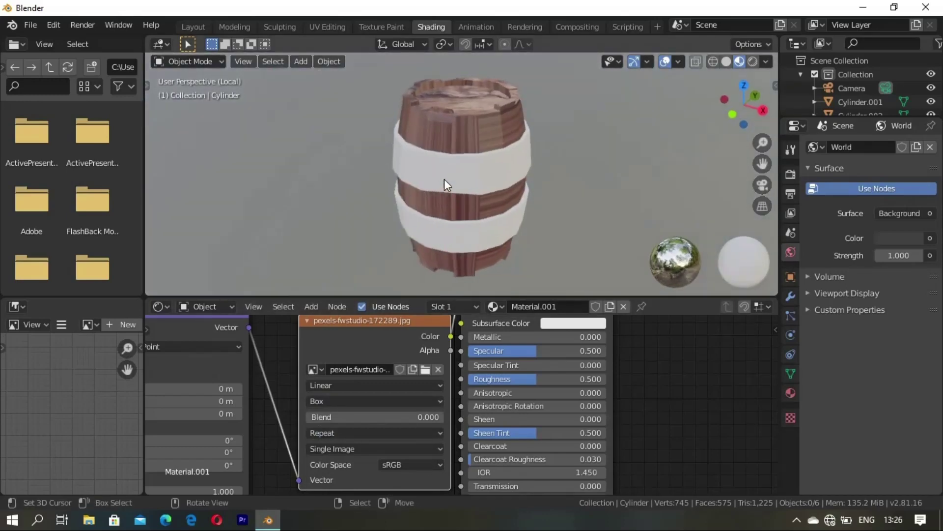
mouse_move(273, 363)
middle_mouse_down()
mouse_move(344, 359)
mouse_move(421, 404)
middle_mouse_up()
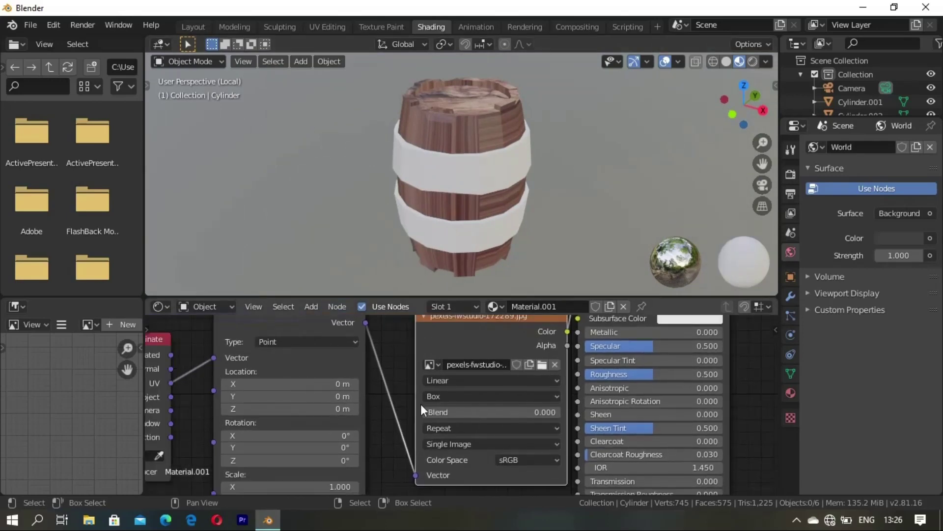
left_click(448, 396)
left_click(444, 437)
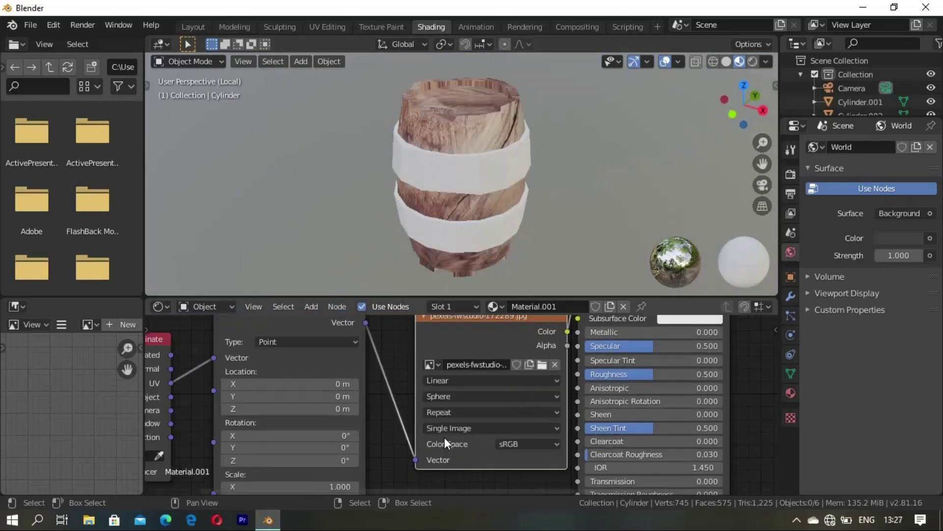
- Set the projection to Tube and orbit to check the wrapped wood from above
mouse_move(492, 281)
middle_mouse_down()
mouse_move(447, 259)
mouse_move(555, 96)
mouse_move(573, 135)
mouse_move(458, 346)
middle_mouse_up()
left_click(452, 396)
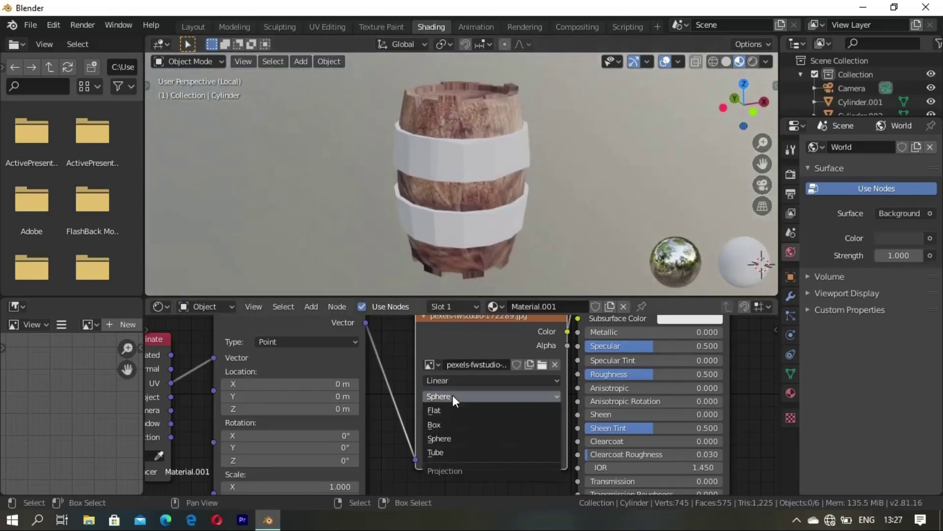
left_click(441, 450)
mouse_move(536, 191)
middle_mouse_down()
mouse_move(465, 230)
mouse_move(411, 206)
mouse_move(476, 199)
mouse_move(576, 161)
middle_mouse_up()
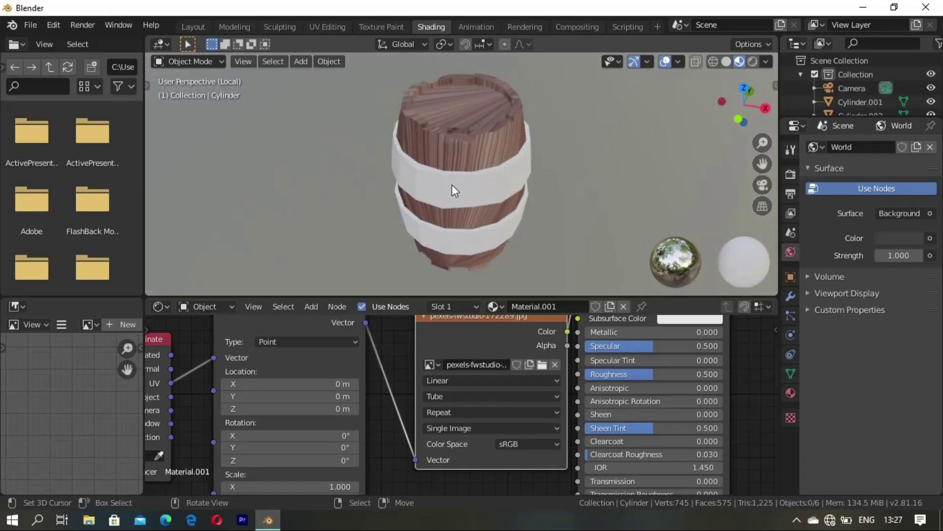
mouse_move(514, 161)
middle_mouse_down()
mouse_move(521, 124)
mouse_move(479, 135)
middle_mouse_up()
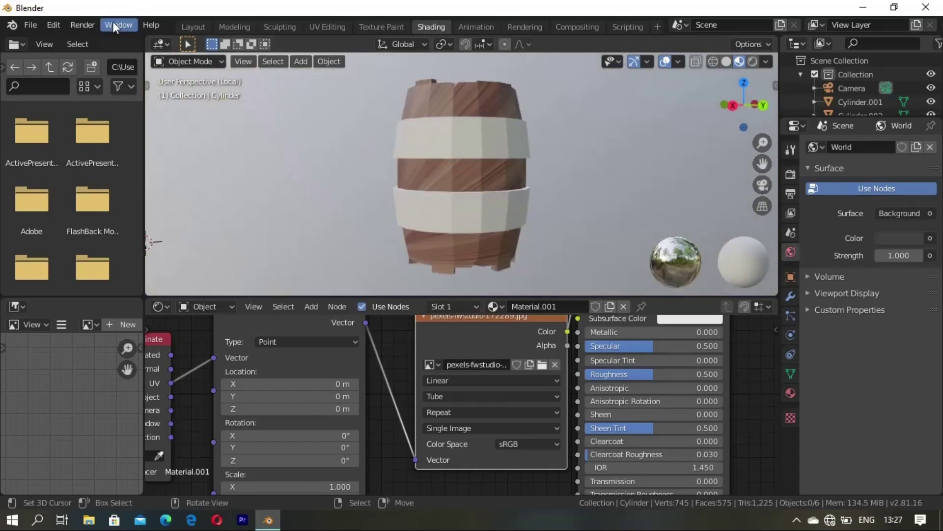
- In Layout, enable Material Preview, join the two stacked viewports, and go back to Shading
left_click(193, 26)
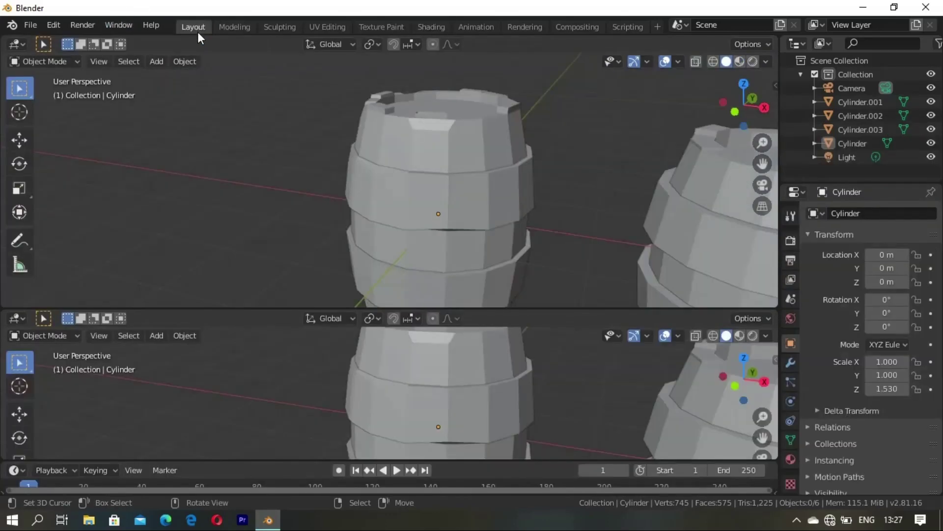
left_click(740, 61)
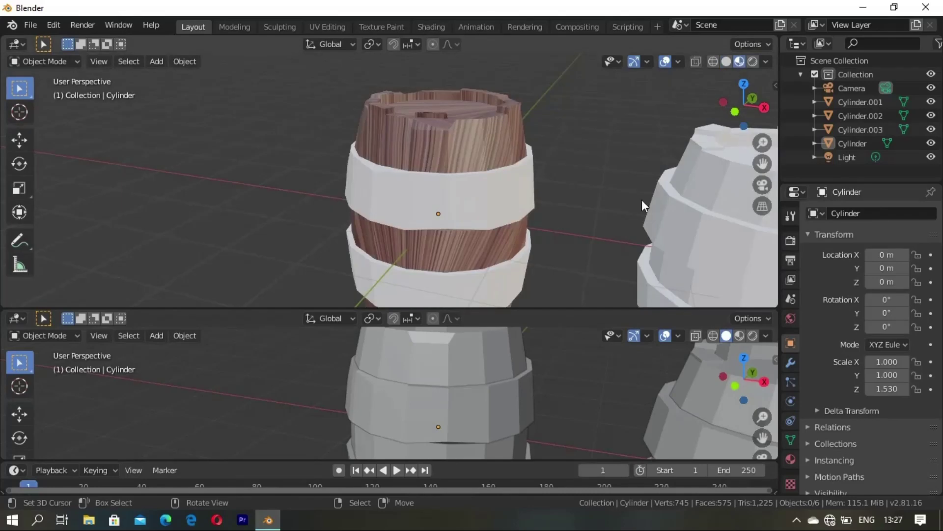
right_click(618, 307)
left_click(592, 342)
left_click(388, 357)
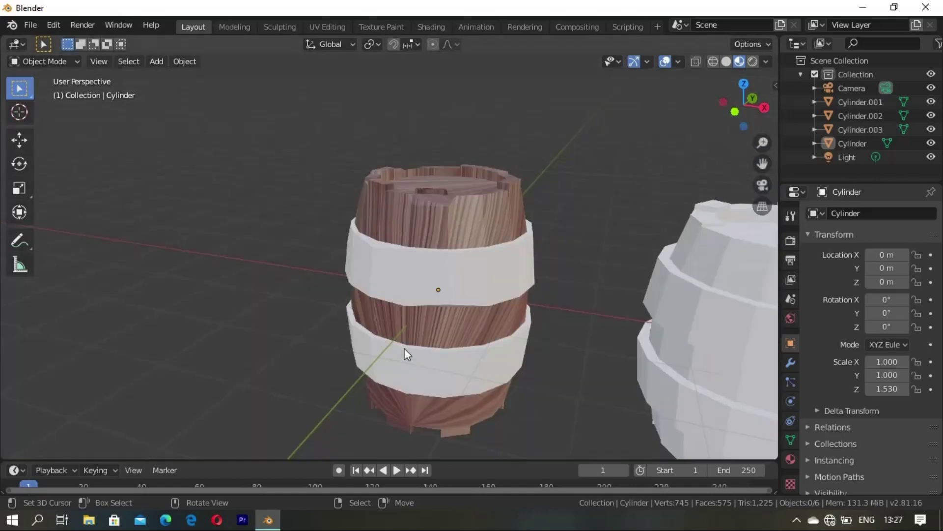
mouse_move(406, 353)
middle_mouse_down()
mouse_move(367, 220)
mouse_move(456, 224)
mouse_move(427, 180)
mouse_move(442, 248)
middle_mouse_up()
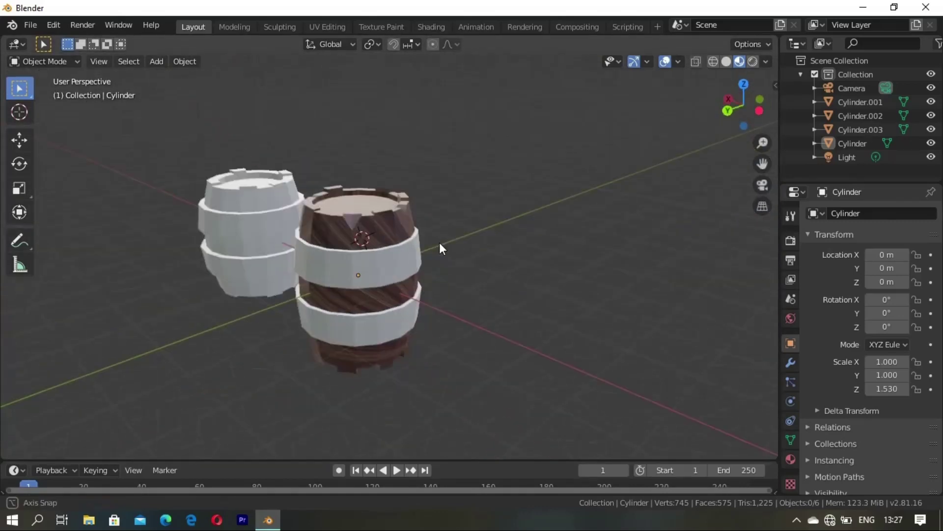
left_click(435, 26)
- Create a new band material with Metallic 1.000 and Roughness 0.541
left_click(492, 305)
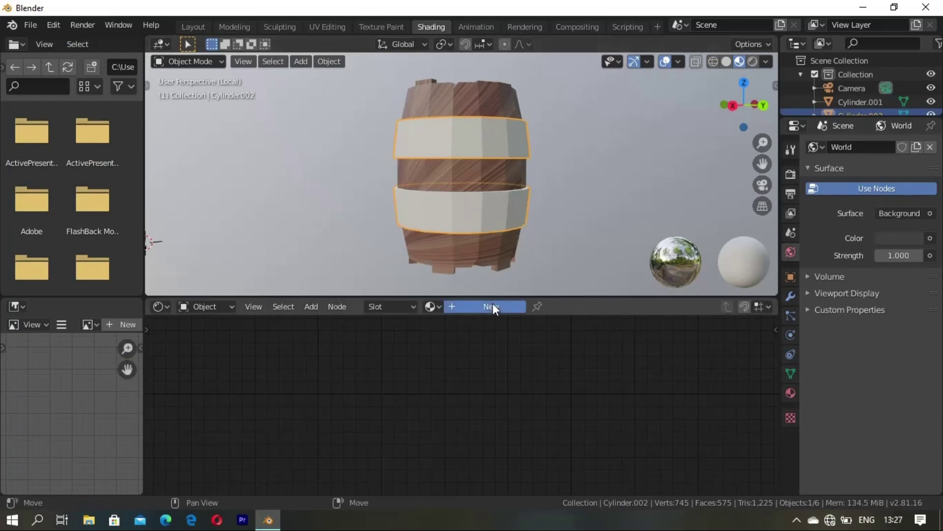
middle_click_drag(559, 346, 444, 431)
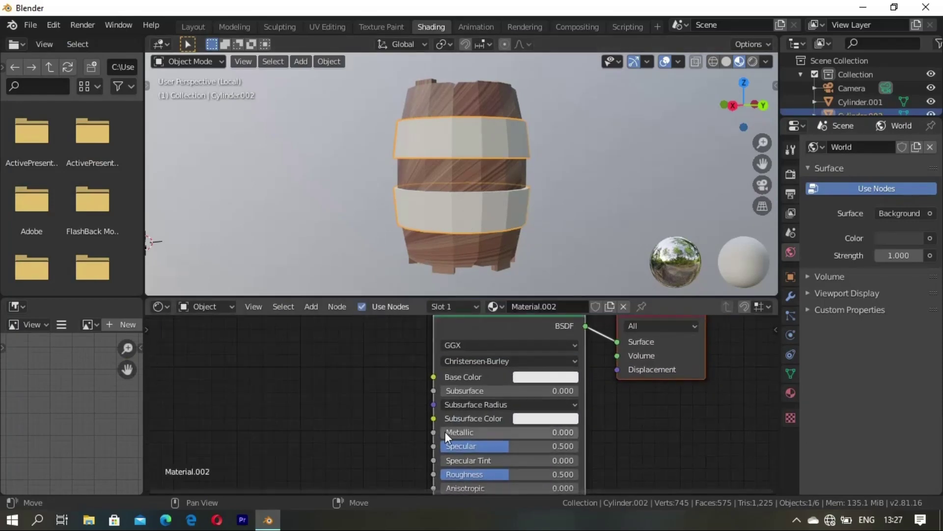
left_click_drag(446, 431, 588, 406)
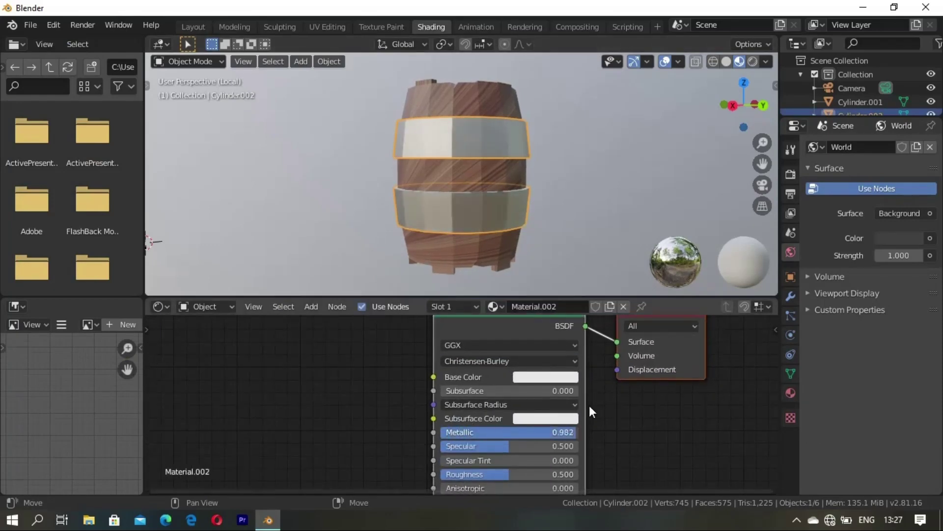
left_click(553, 242)
mouse_move(553, 242)
middle_mouse_down()
mouse_move(501, 220)
mouse_move(500, 205)
mouse_move(443, 174)
mouse_move(521, 113)
mouse_move(438, 160)
mouse_move(496, 169)
mouse_move(438, 188)
middle_mouse_up()
mouse_move(508, 474)
left_mouse_down()
mouse_move(559, 467)
mouse_move(430, 453)
mouse_move(528, 441)
mouse_move(480, 455)
mouse_move(506, 443)
mouse_move(499, 470)
left_mouse_up()
mouse_move(408, 280)
middle_mouse_down()
mouse_move(401, 222)
mouse_move(485, 157)
middle_mouse_up()
- Compare the barrels in Layout, then add an image texture chain to the bands' Principled BSDF with Ctrl+T
left_click(189, 25)
mouse_move(419, 206)
middle_mouse_down()
mouse_move(339, 166)
mouse_move(431, 259)
mouse_move(427, 220)
mouse_move(305, 343)
mouse_move(354, 190)
mouse_move(340, 259)
mouse_move(414, 210)
mouse_move(504, 193)
mouse_move(516, 272)
middle_mouse_up()
left_click(431, 27)
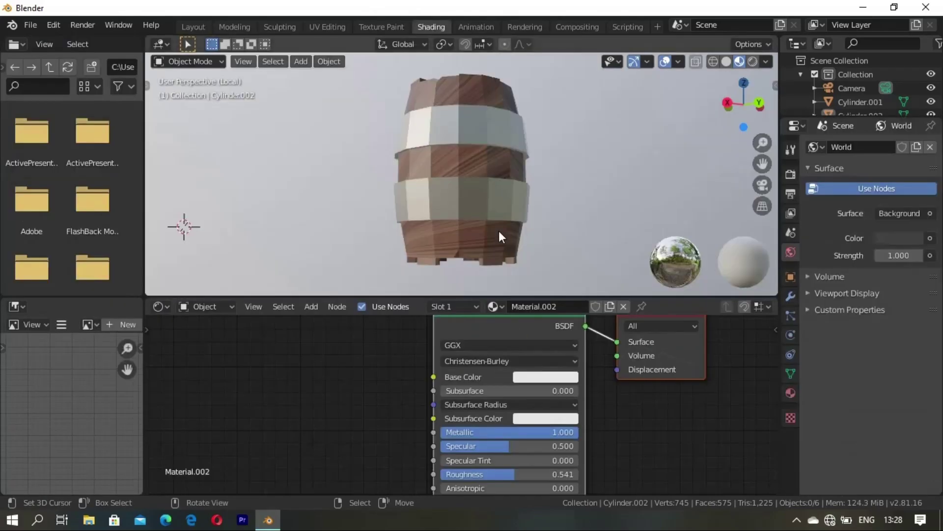
middle_click_drag(476, 322, 429, 355)
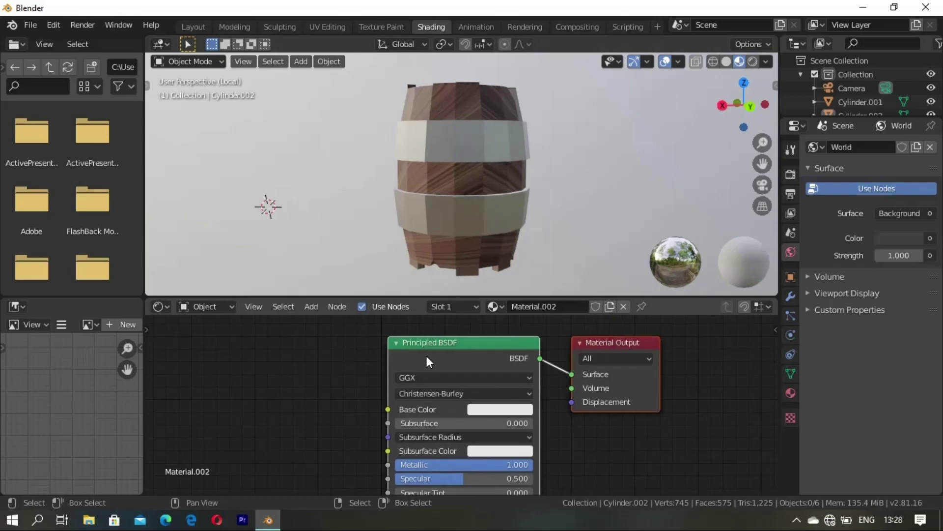
left_click(418, 360)
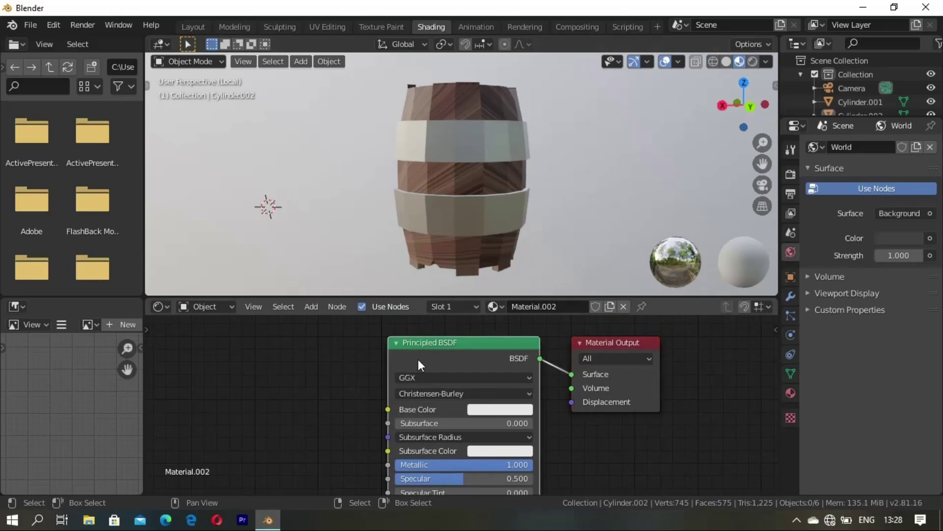
key("ctrl+t")
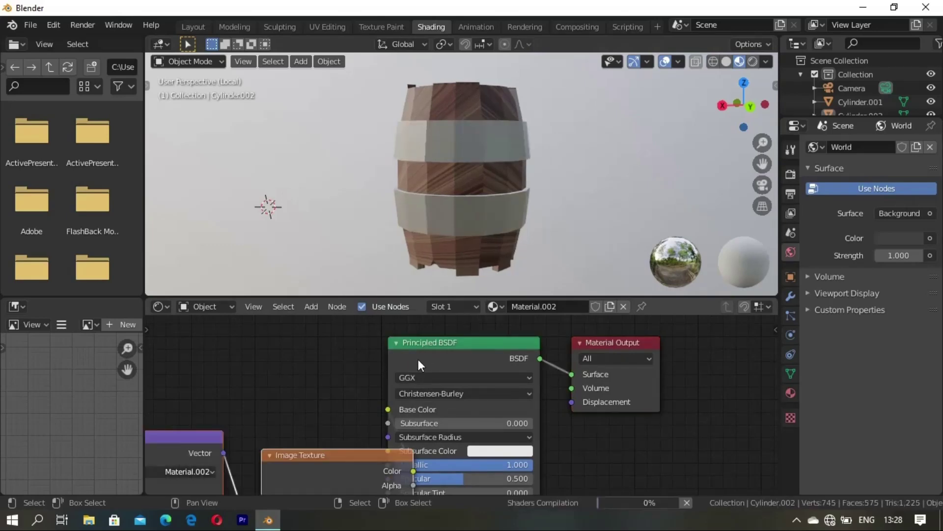
- Load the metal plate image pexels-dlkr-life-5676470.jpg into the bands' Image Texture node, replacing a wrong image
middle_click_drag(417, 359, 604, 286)
scroll(367, 470, "down", 1)
scroll(399, 406, "down", 1)
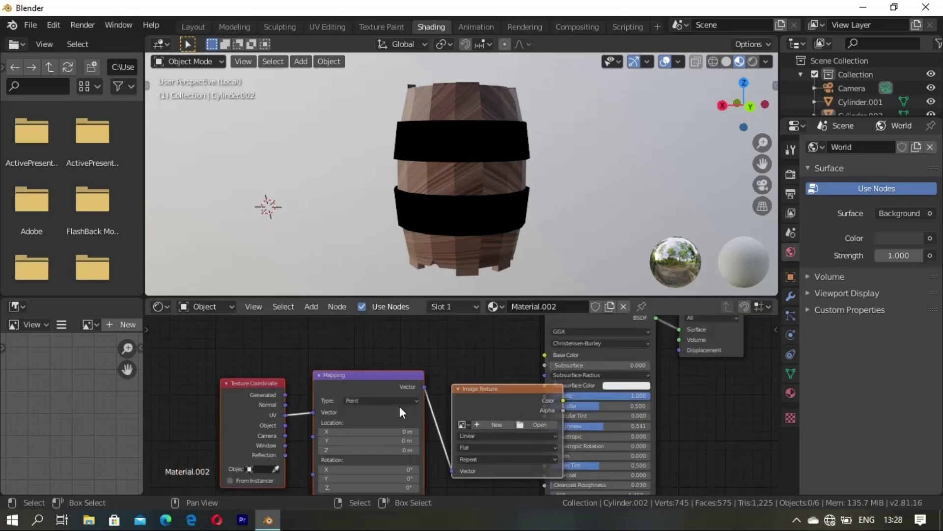
left_click(529, 423)
left_click(164, 311)
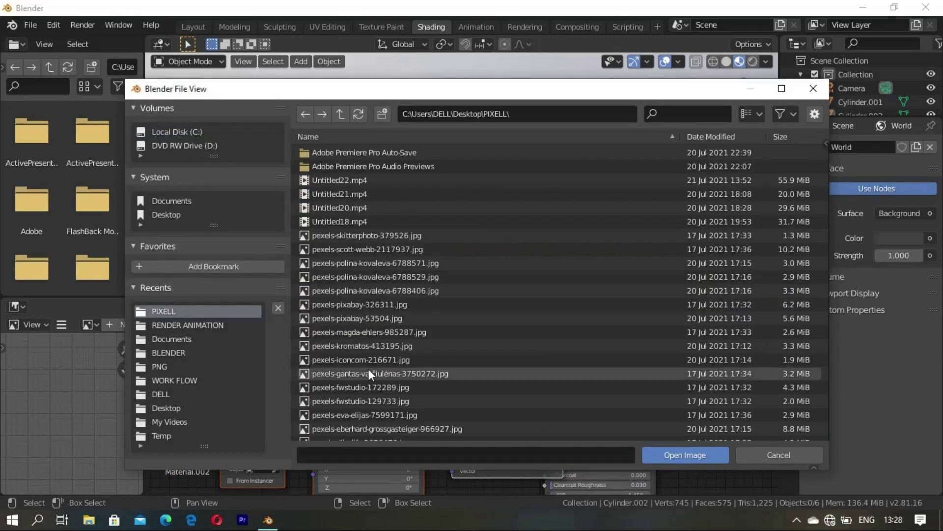
left_click(374, 291)
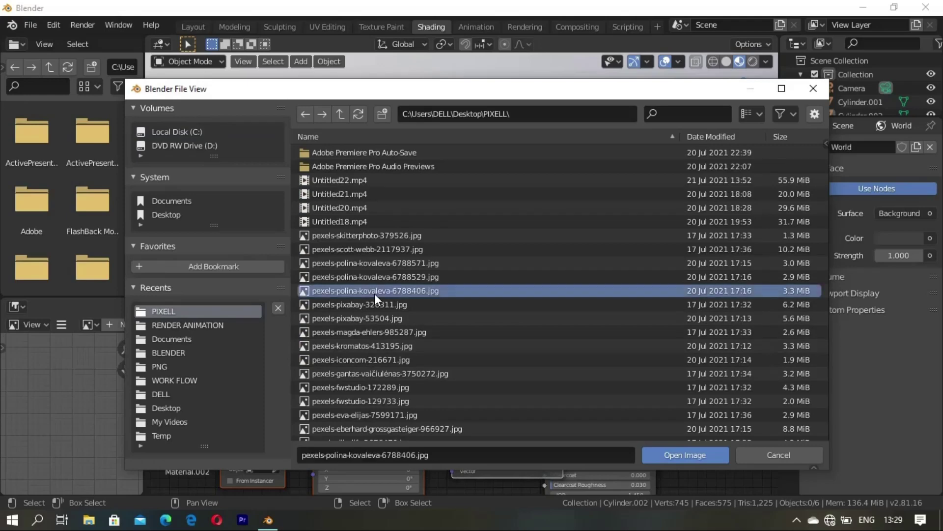
left_click(677, 454)
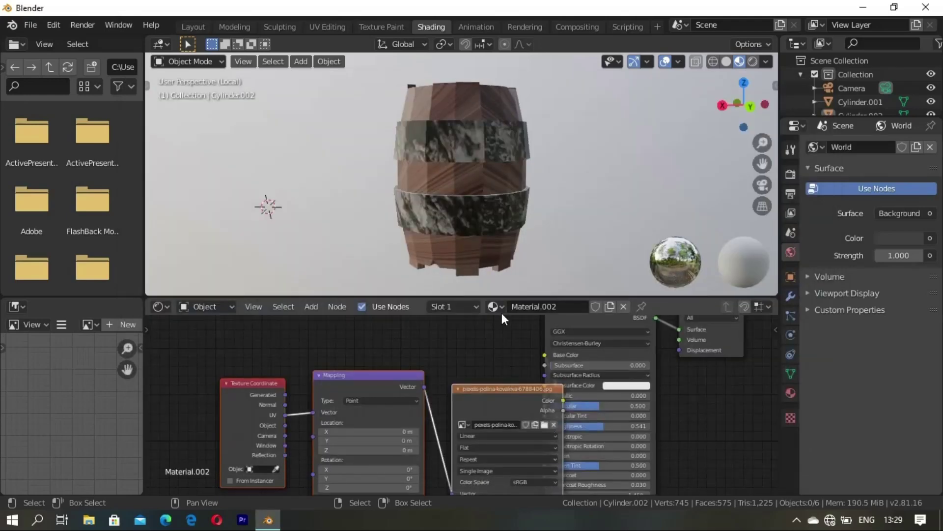
left_click(554, 424)
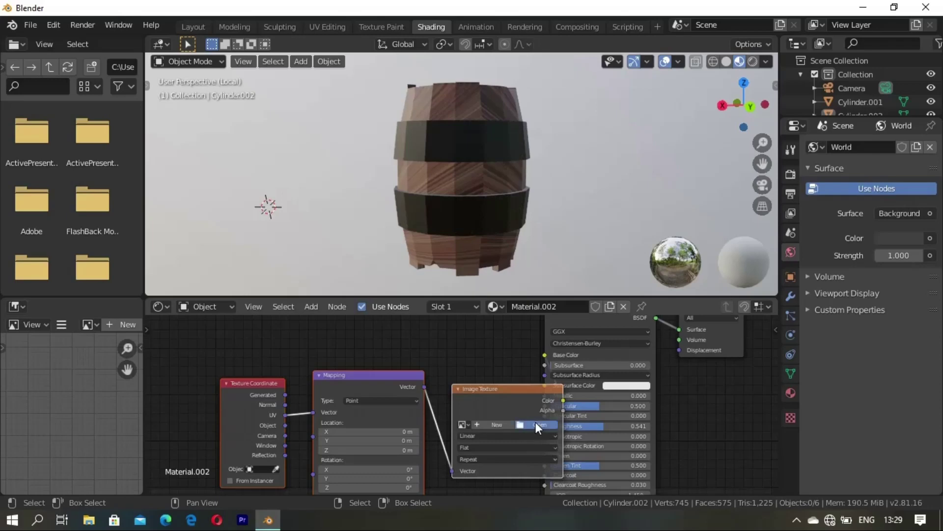
left_click(537, 424)
scroll(427, 376, "down", 2)
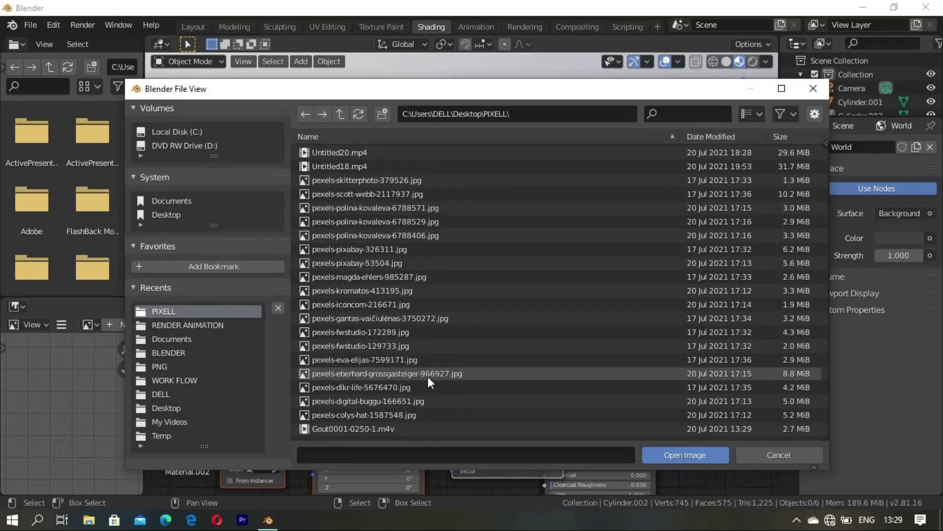
left_click(394, 388)
left_click(677, 455)
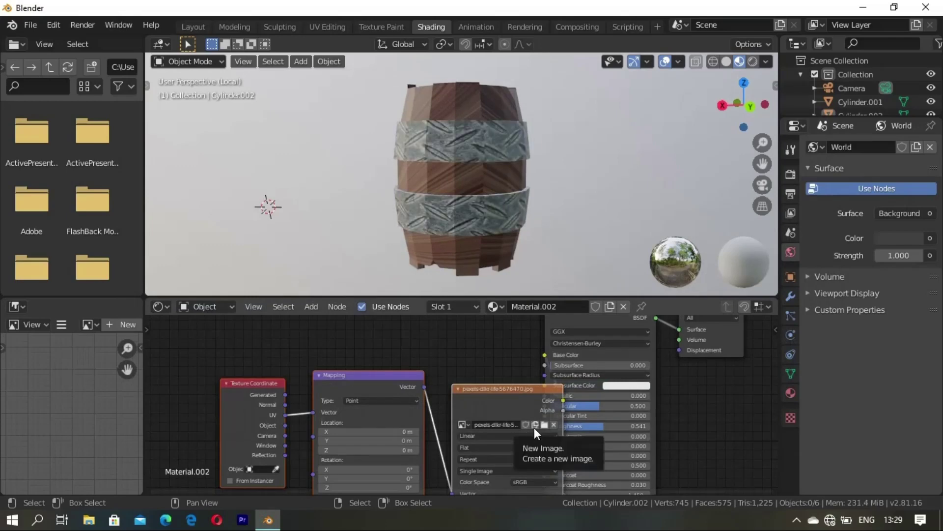
- Set the staves' wood texture to Flat projection and the bands' metal texture to Box
mouse_move(533, 213)
middle_mouse_down()
mouse_move(420, 192)
mouse_move(447, 234)
mouse_move(384, 195)
mouse_move(470, 160)
mouse_move(491, 285)
middle_mouse_up()
left_click(493, 165)
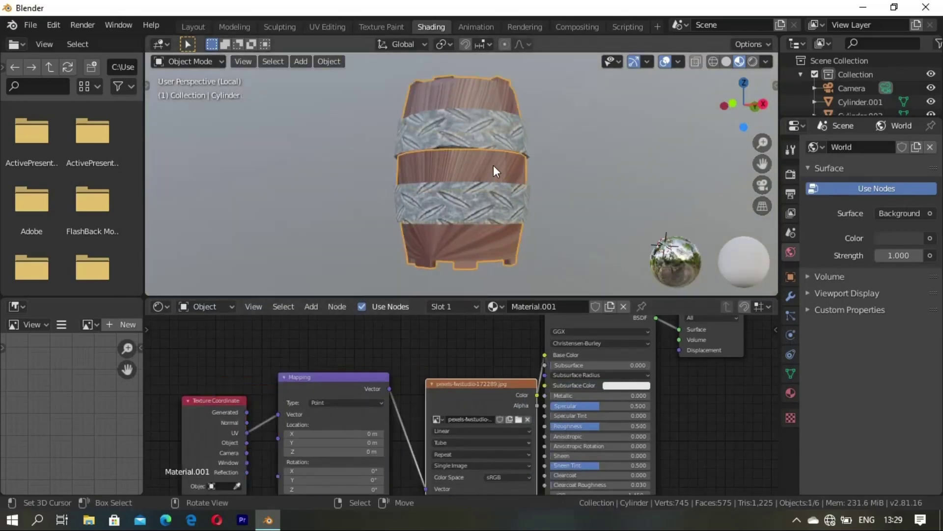
left_click(456, 445)
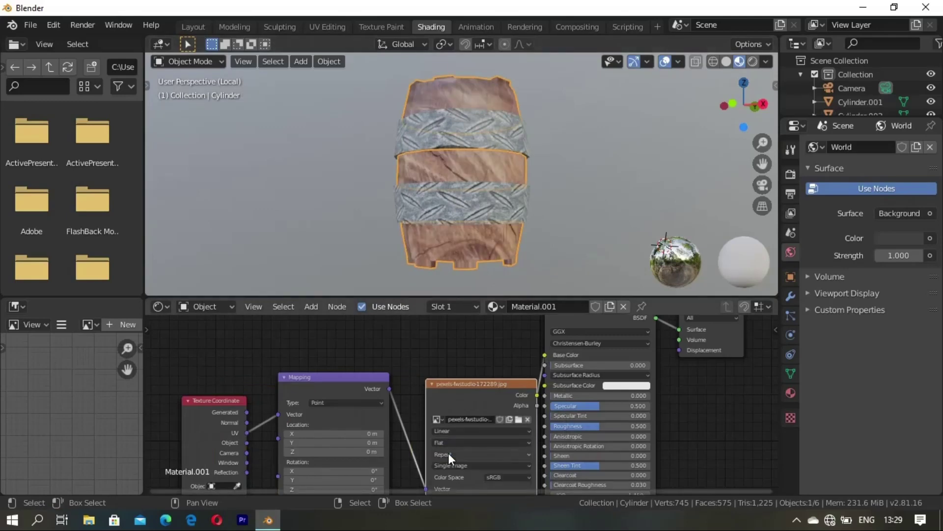
mouse_move(426, 187)
middle_mouse_down()
mouse_move(533, 189)
mouse_move(547, 179)
mouse_move(417, 227)
mouse_move(587, 161)
middle_mouse_up()
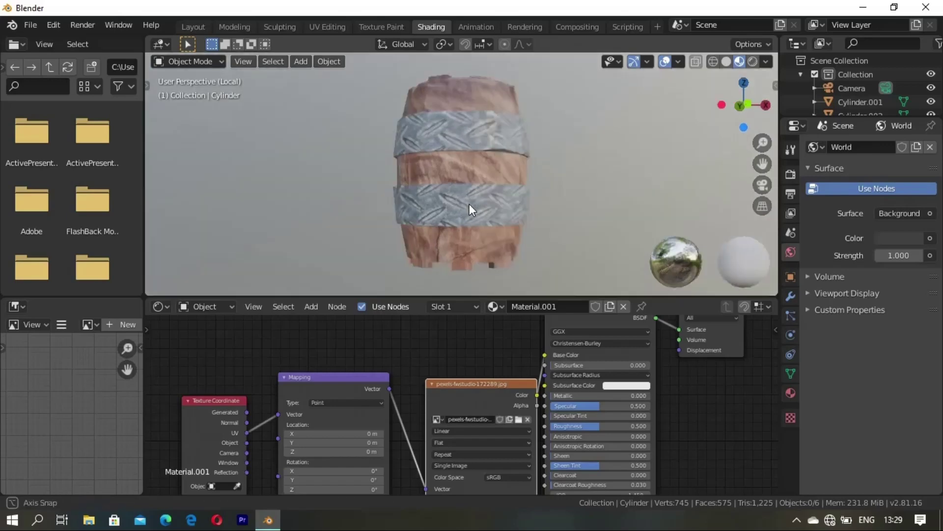
left_click(449, 207)
left_click(526, 448)
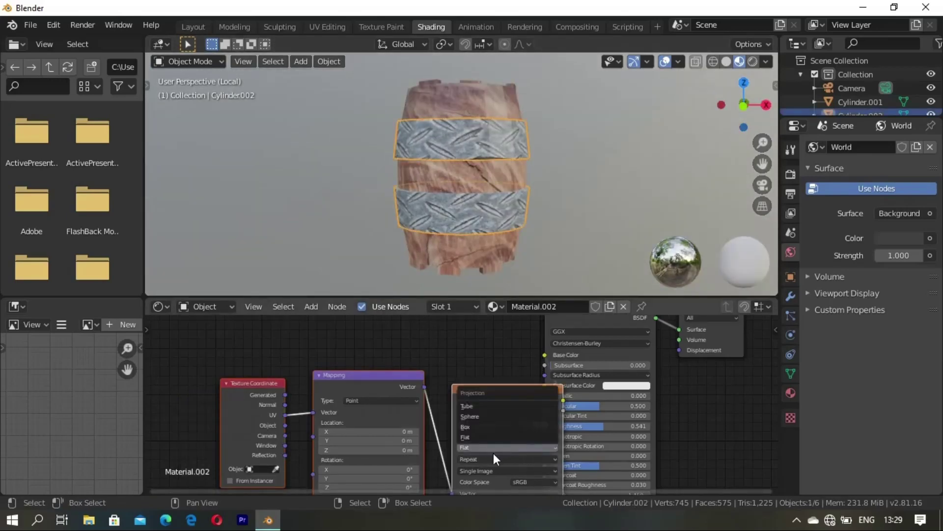
left_click(476, 426)
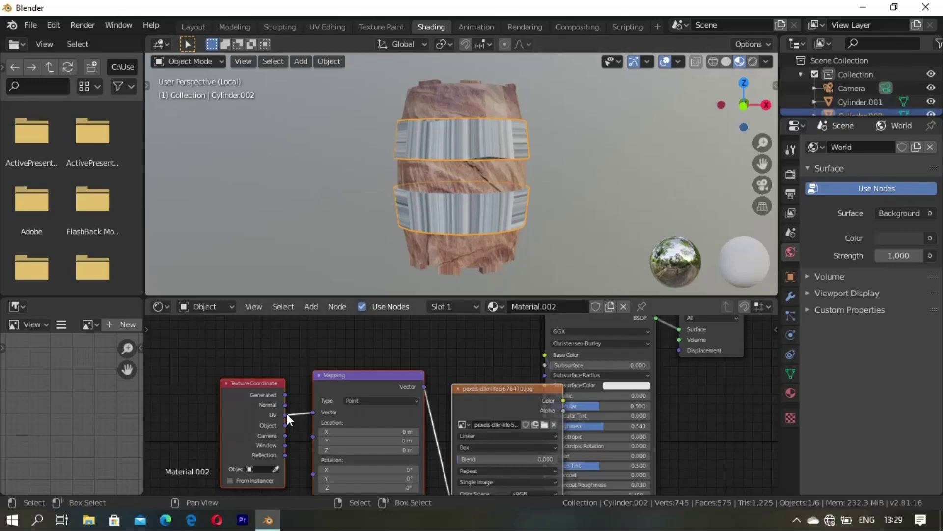
- Feed the Texture Coordinate Object output into the Mapping Vector and rearrange the texture nodes
left_click_drag(285, 425, 313, 412)
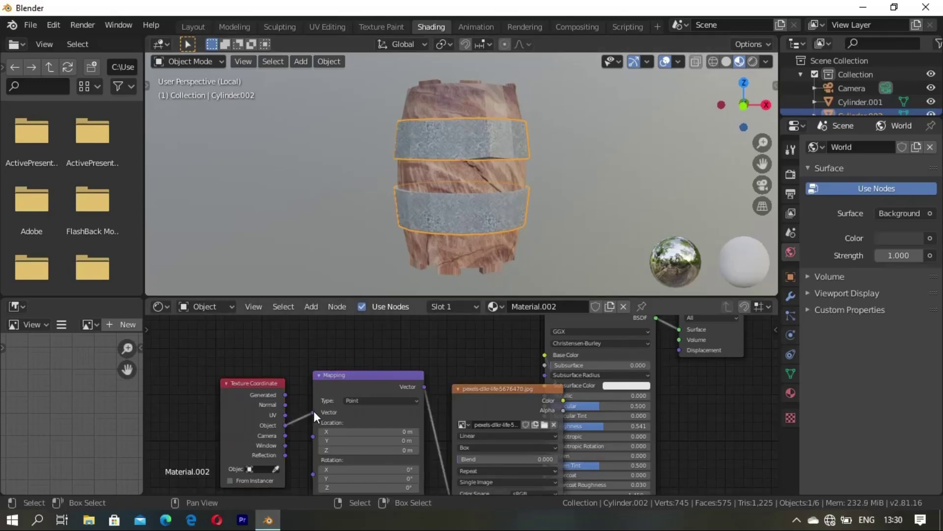
left_click_drag(354, 376, 261, 355)
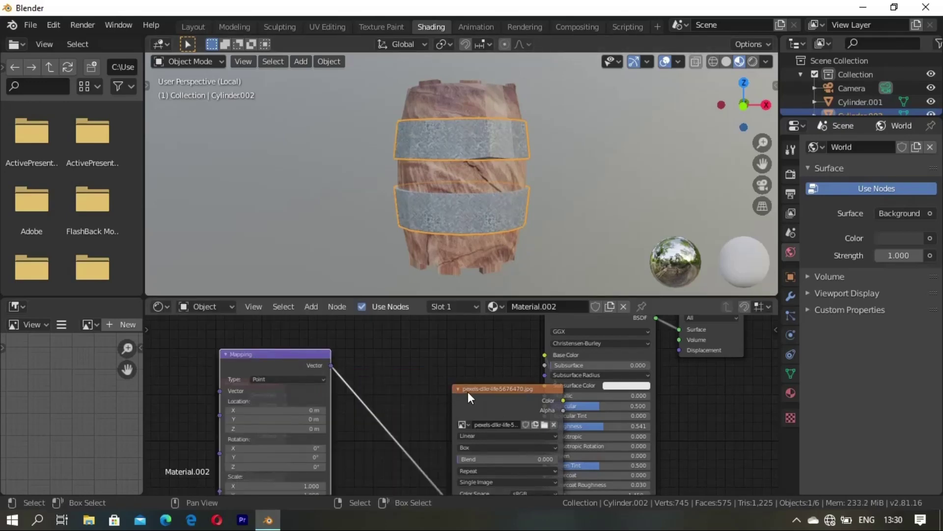
left_click_drag(468, 391, 395, 376)
left_click_drag(299, 364, 372, 362)
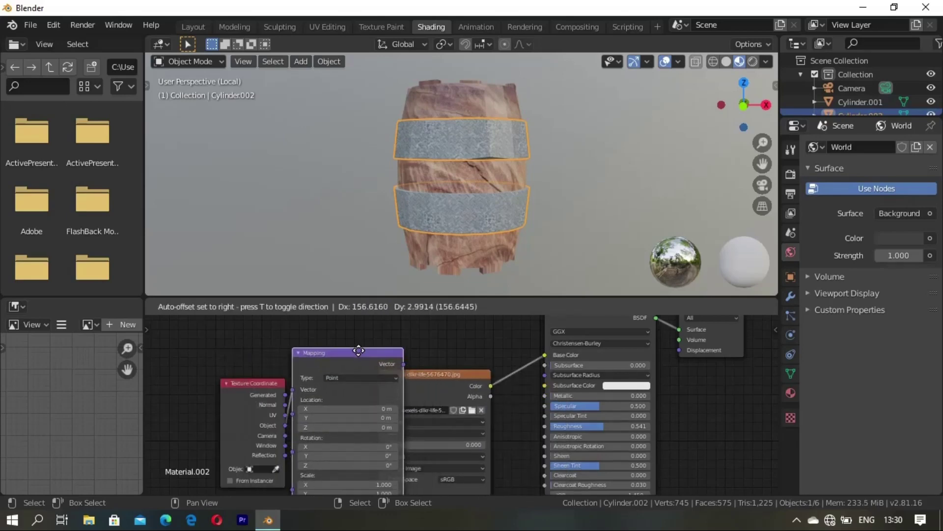
- Set the Principled BSDF distribution to Multiscatter GGX and tidy the node's placement
left_click(590, 331)
left_click(605, 352)
left_click_drag(640, 351, 619, 406)
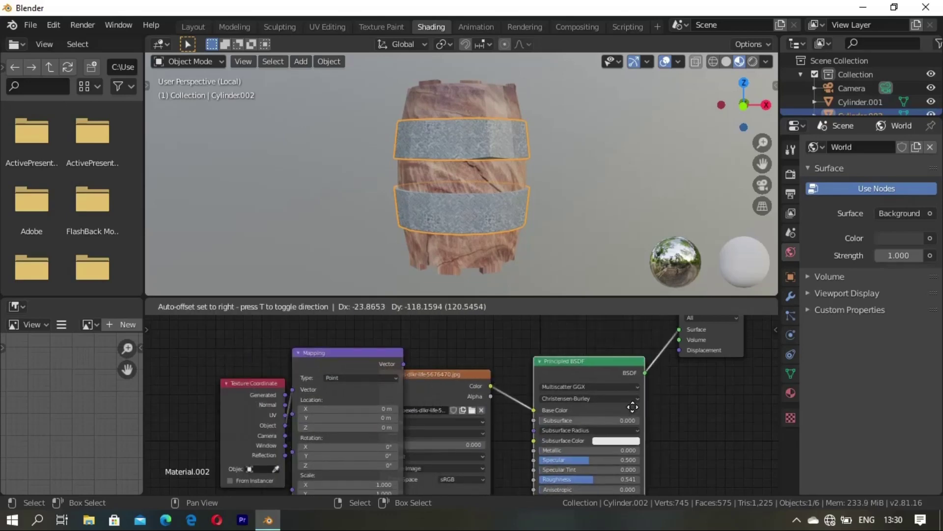
mouse_move(574, 228)
middle_mouse_down()
mouse_move(444, 266)
mouse_move(554, 161)
mouse_move(403, 108)
mouse_move(462, 202)
mouse_move(410, 175)
middle_mouse_up()
left_click(444, 266)
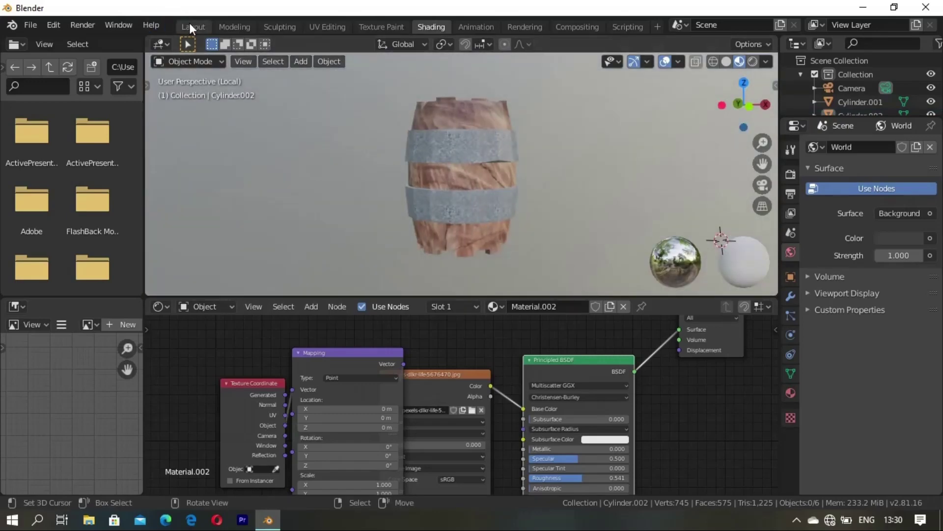
left_click(191, 25)
- Orbit and zoom the Layout viewport to inspect the textured barrel beside the plain white copy
mouse_move(480, 257)
middle_mouse_down()
mouse_move(308, 213)
mouse_move(430, 252)
mouse_move(451, 330)
mouse_move(435, 240)
mouse_move(471, 319)
mouse_move(446, 358)
mouse_move(432, 336)
mouse_move(484, 307)
mouse_move(390, 334)
mouse_move(415, 279)
mouse_move(423, 201)
mouse_move(394, 316)
mouse_move(442, 343)
mouse_move(414, 355)
mouse_move(402, 320)
mouse_move(364, 347)
mouse_move(448, 296)
middle_mouse_up()
scroll(448, 297, "up", 5)
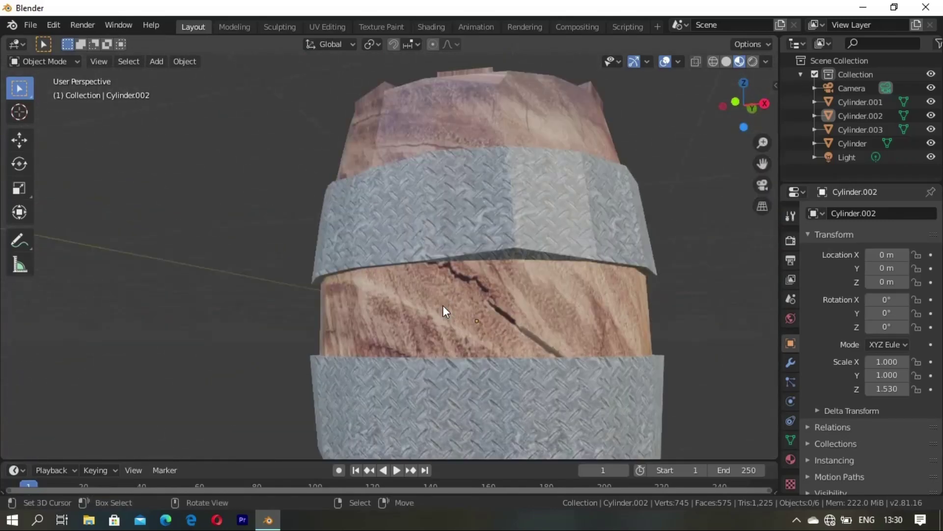
mouse_move(460, 246)
middle_mouse_down()
mouse_move(459, 222)
mouse_move(493, 292)
mouse_move(403, 243)
mouse_move(419, 302)
mouse_move(412, 273)
mouse_move(459, 249)
mouse_move(320, 291)
mouse_move(352, 329)
mouse_move(349, 305)
mouse_move(385, 383)
mouse_move(508, 311)
mouse_move(443, 342)
mouse_move(462, 391)
mouse_move(281, 421)
mouse_move(323, 400)
mouse_move(321, 327)
mouse_move(398, 366)
mouse_move(381, 332)
mouse_move(479, 290)
mouse_move(405, 325)
middle_mouse_up()
scroll(340, 328, "down", 3)
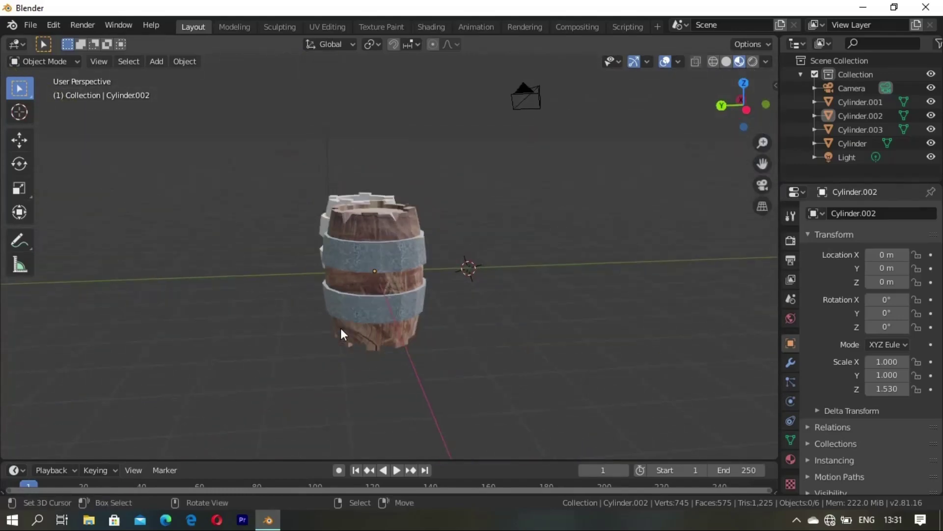
mouse_move(340, 329)
middle_mouse_down()
mouse_move(255, 330)
mouse_move(269, 372)
mouse_move(352, 351)
mouse_move(357, 358)
middle_mouse_up()
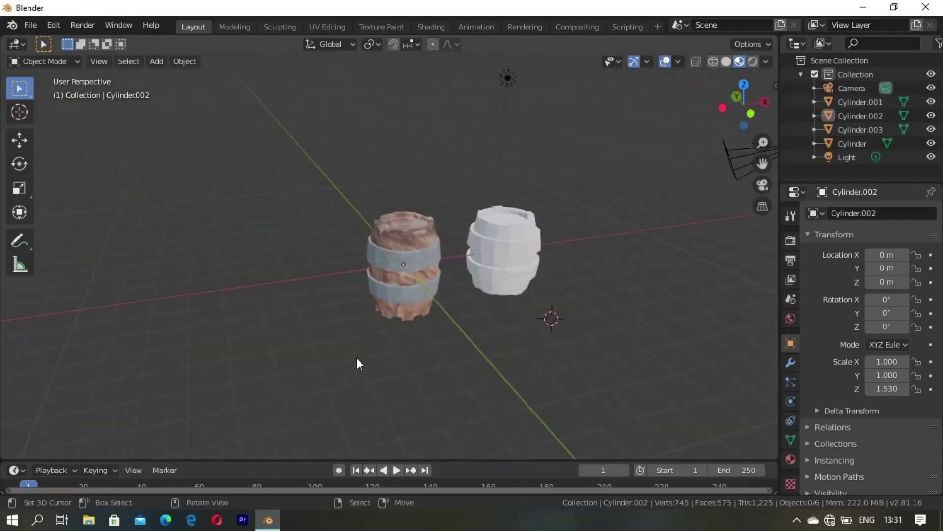
- Set the band material's Principled BSDF to Metallic 1.000 and Roughness 0.609
left_click(431, 27)
scroll(554, 447, "up", 2)
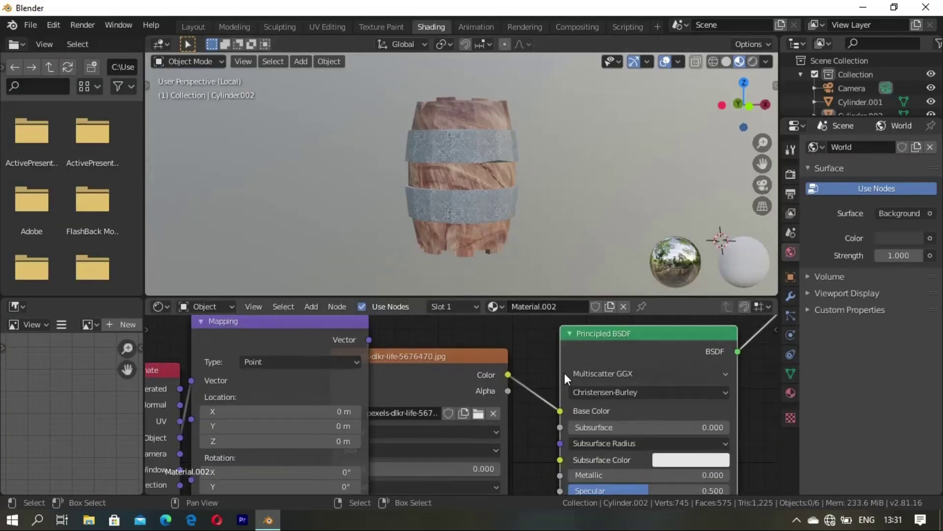
scroll(541, 432, "up", 2)
scroll(492, 442, "up", 1)
left_click_drag(483, 453, 621, 401)
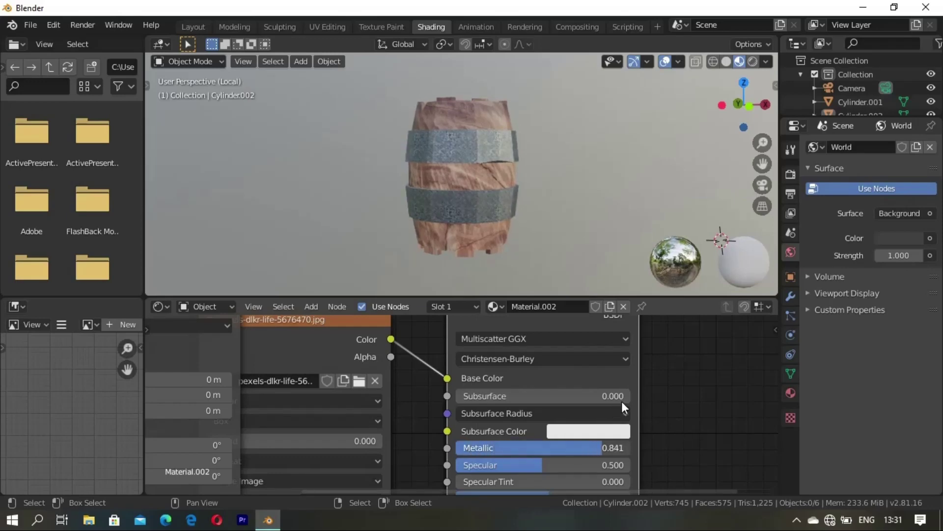
scroll(555, 469, "down", 1)
middle_click_drag(554, 467, 560, 353)
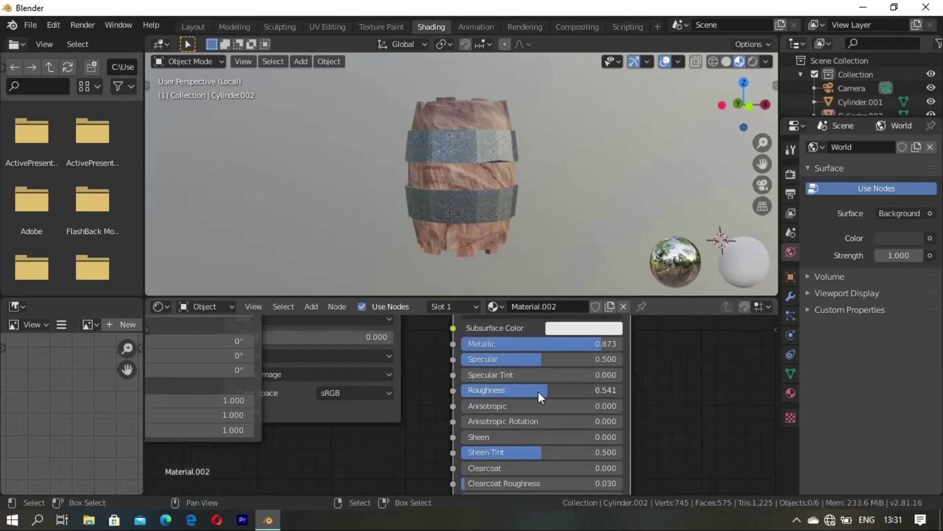
mouse_move(538, 391)
left_mouse_down()
mouse_move(470, 404)
mouse_move(588, 394)
mouse_move(544, 403)
left_mouse_up()
mouse_move(598, 340)
left_mouse_down()
mouse_move(532, 335)
mouse_move(616, 329)
left_mouse_up()
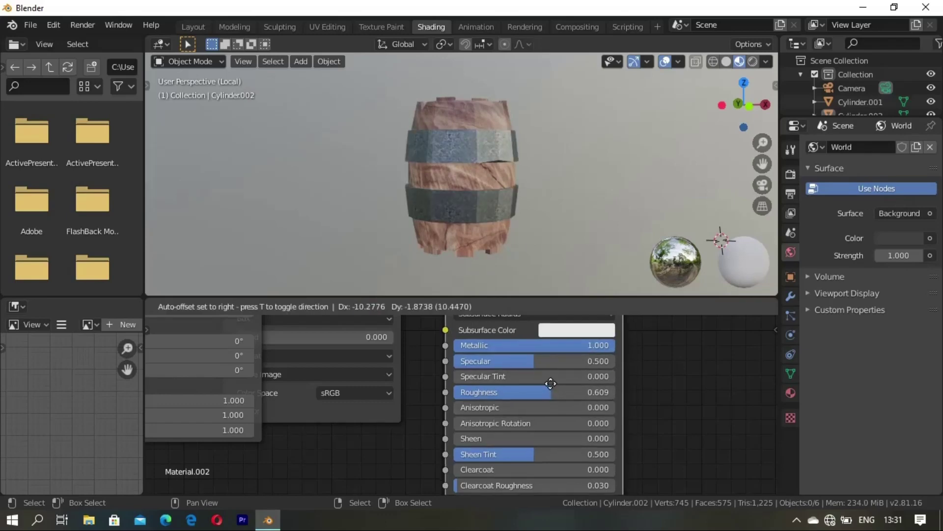
mouse_move(459, 211)
middle_mouse_down()
mouse_move(521, 179)
mouse_move(442, 187)
mouse_move(465, 200)
mouse_move(453, 155)
mouse_move(491, 195)
mouse_move(417, 235)
mouse_move(384, 129)
mouse_move(491, 117)
mouse_move(437, 161)
mouse_move(423, 148)
middle_mouse_up()
scroll(491, 194, "up", 5)
scroll(490, 192, "down", 3)
- Select the white barrel's bands and body (Cylinder.001 and Cylinder.003), keeping the bands active
left_click(199, 25)
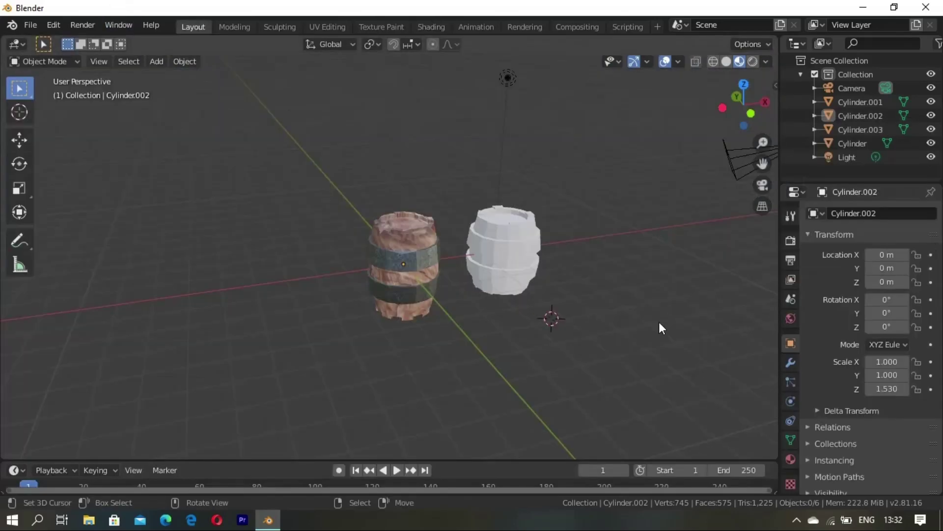
mouse_move(660, 327)
middle_mouse_down()
mouse_move(564, 293)
mouse_move(387, 327)
mouse_move(344, 237)
mouse_move(488, 305)
mouse_move(424, 329)
mouse_move(469, 371)
mouse_move(423, 246)
mouse_move(379, 164)
mouse_move(408, 217)
mouse_move(371, 272)
mouse_move(323, 219)
mouse_move(406, 240)
mouse_move(384, 237)
mouse_move(569, 326)
mouse_move(522, 331)
middle_mouse_up()
scroll(415, 272, "up", 2)
scroll(418, 265, "up", 4)
scroll(423, 245, "down", 5)
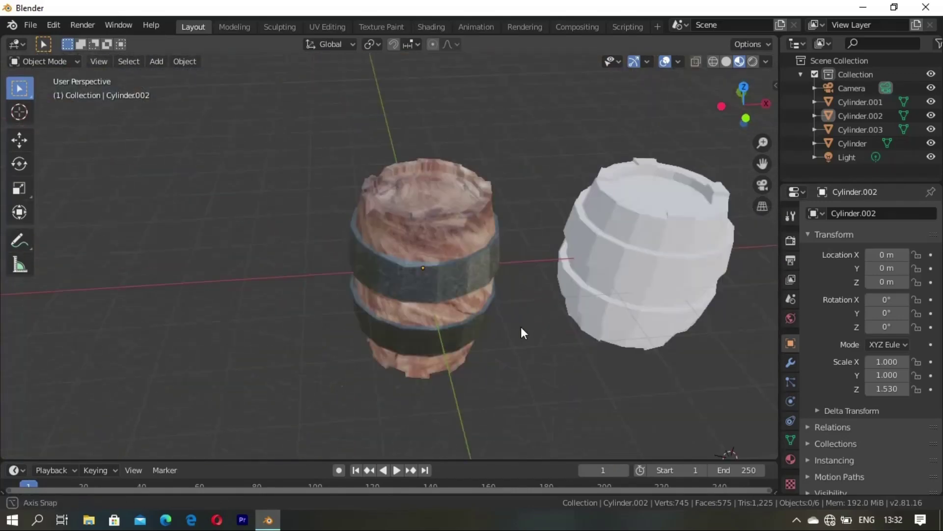
left_click(657, 284)
left_click(654, 258, "shift")
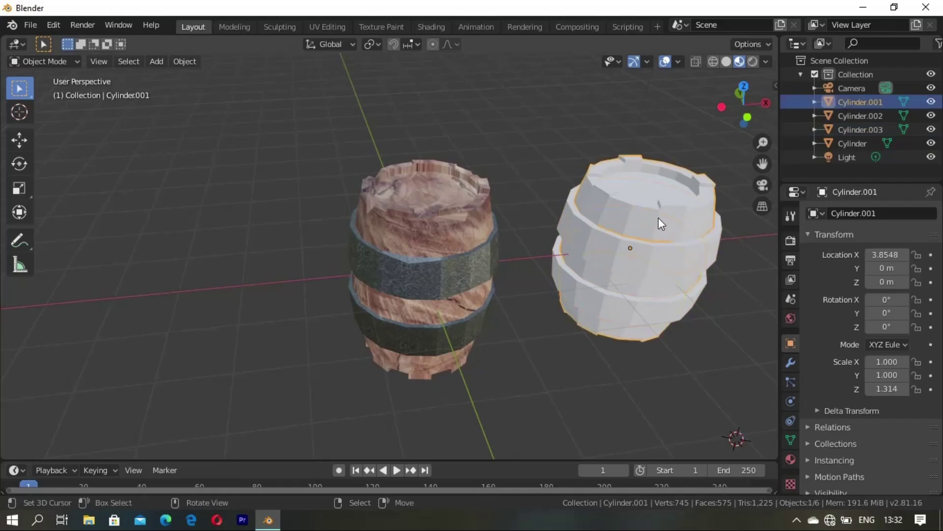
left_click(642, 259, "shift")
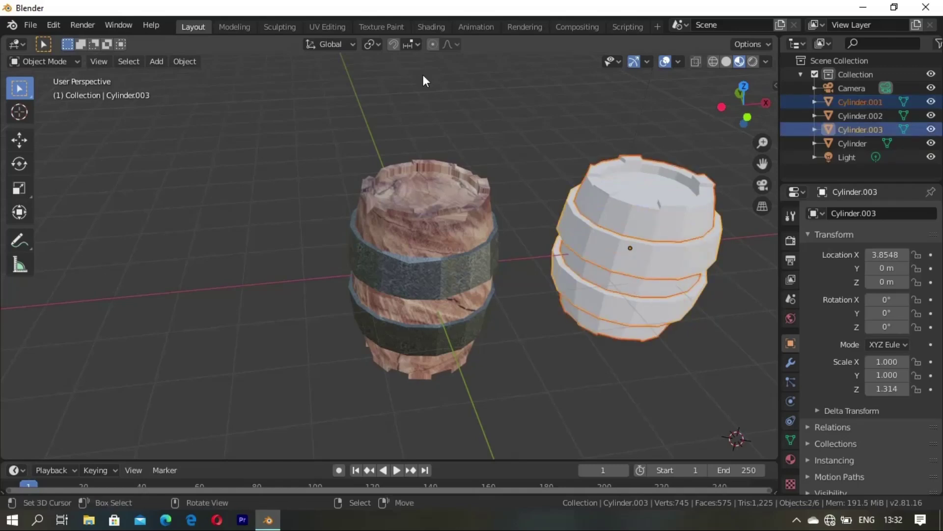
left_click(426, 26)
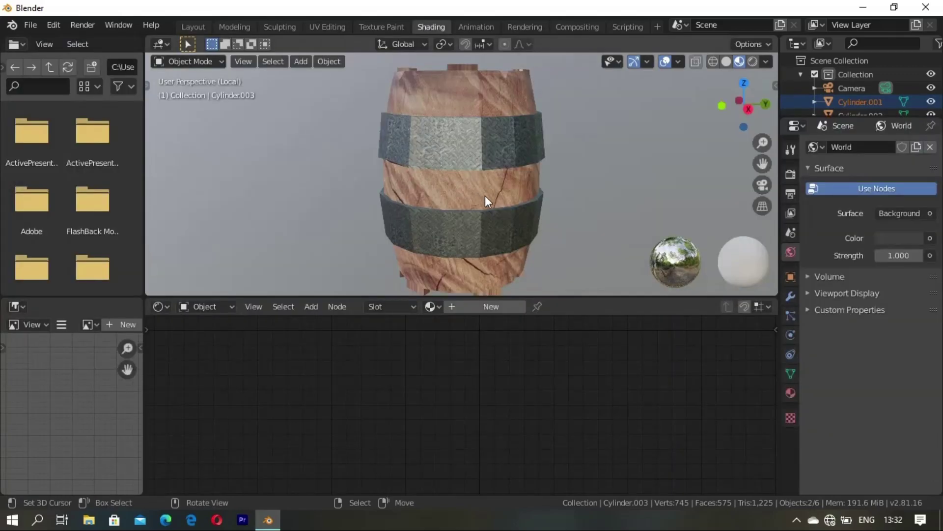
- Give the white barrel's bands a new near-white, fully metallic material
key("KP_Divide")
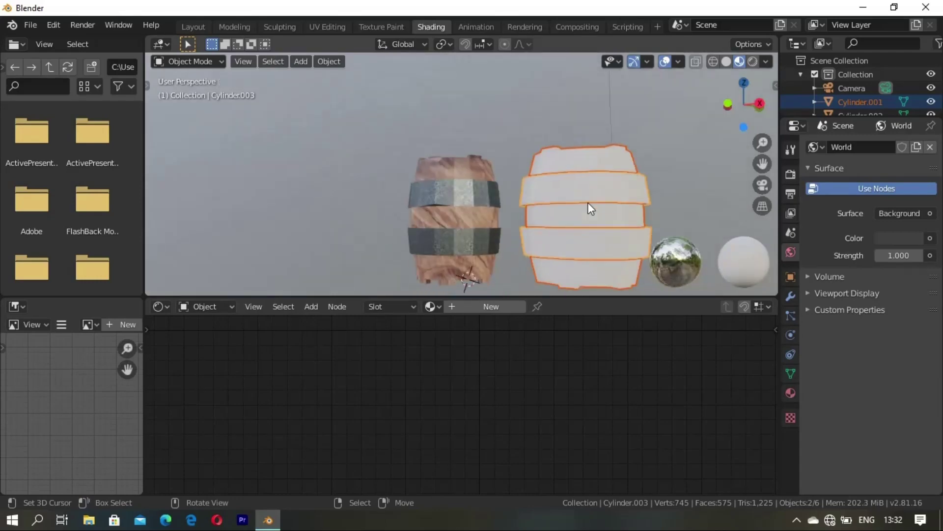
key("KP_Divide")
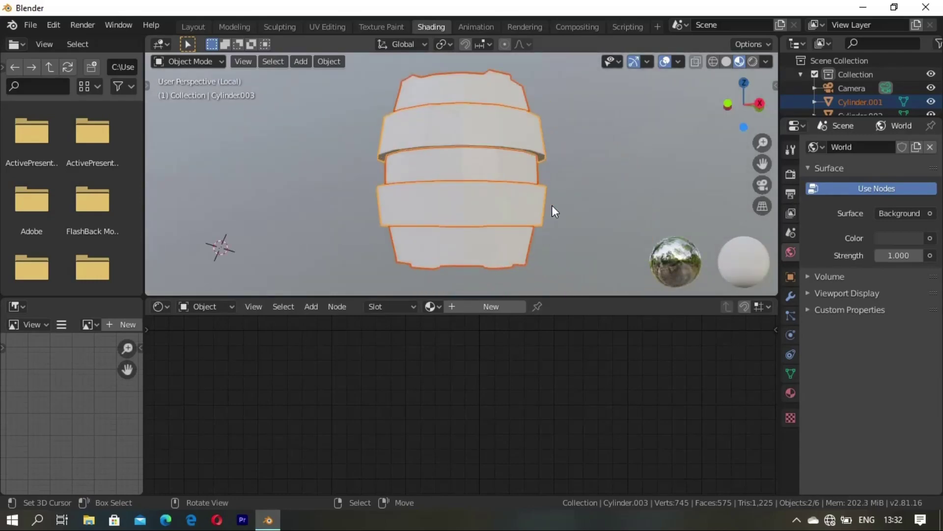
left_click(497, 309)
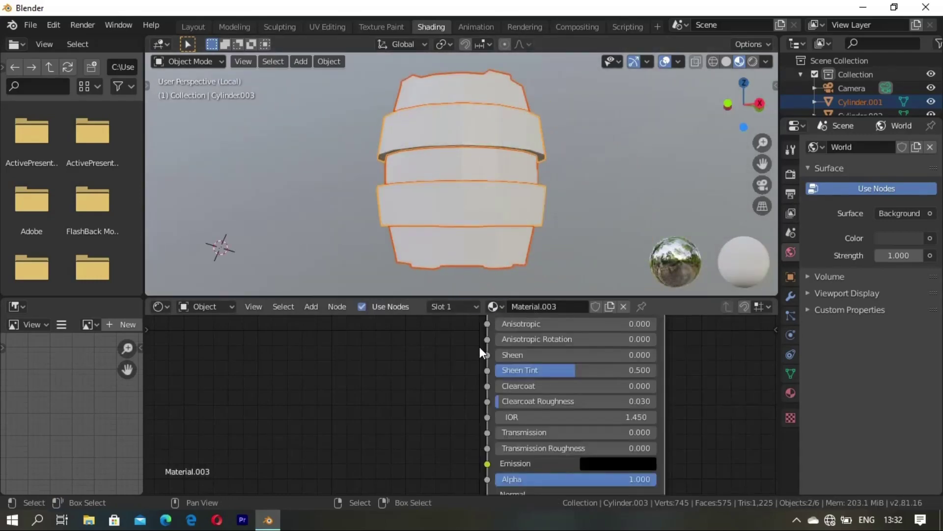
middle_click_drag(557, 343, 489, 422)
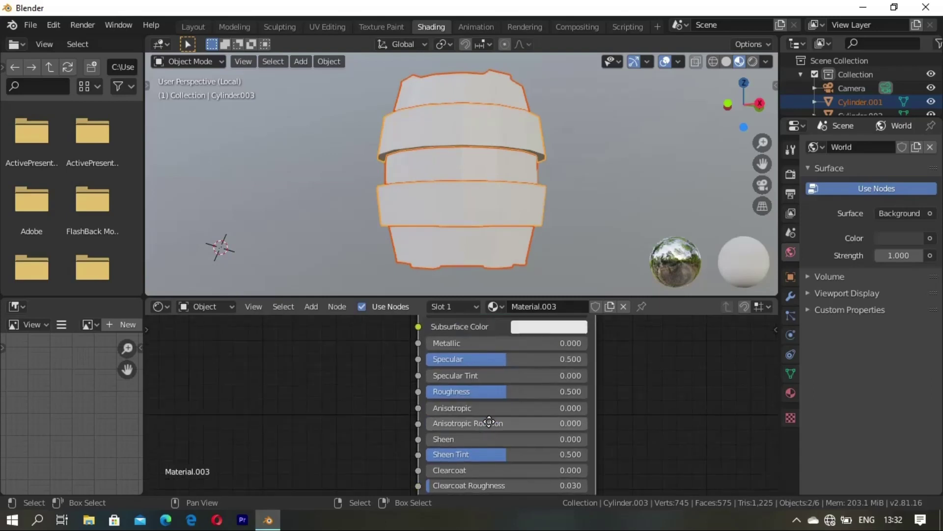
scroll(503, 363, "up", 4, "shift")
left_click(512, 356)
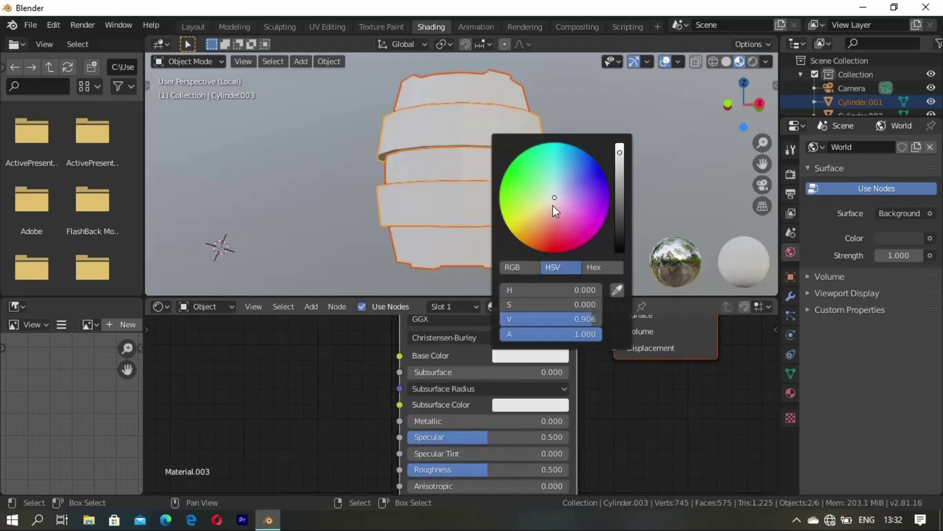
left_click_drag(552, 206, 544, 228)
left_click_drag(545, 226, 558, 196)
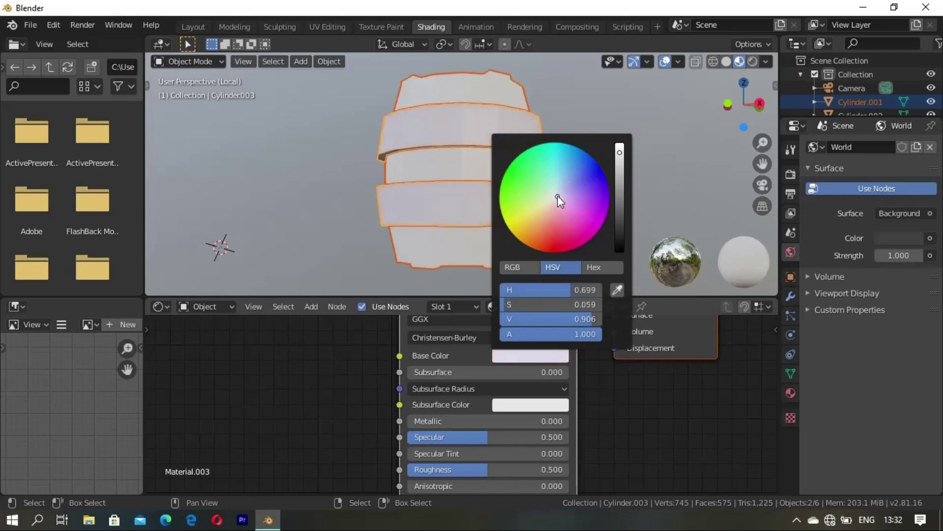
left_click_drag(424, 421, 550, 418)
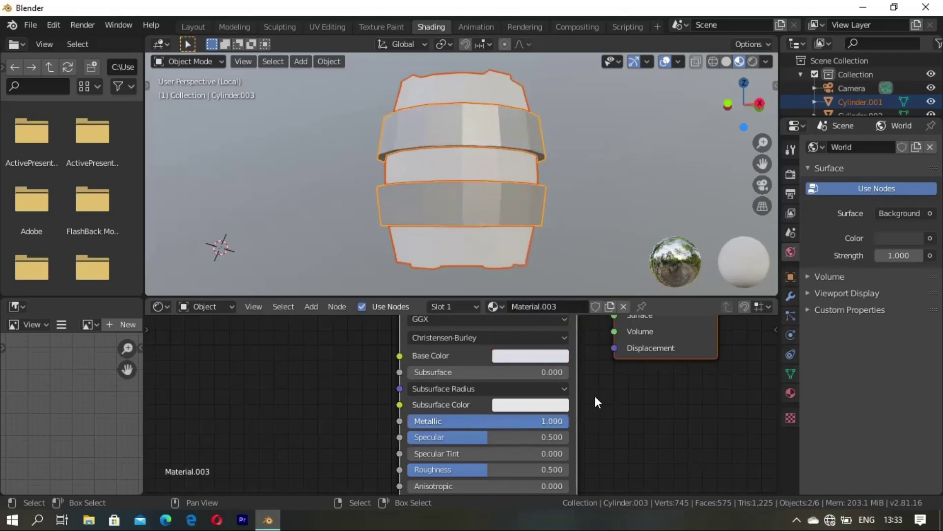
- Set the barrel body's Material.004 base colour to orange
left_click(485, 251)
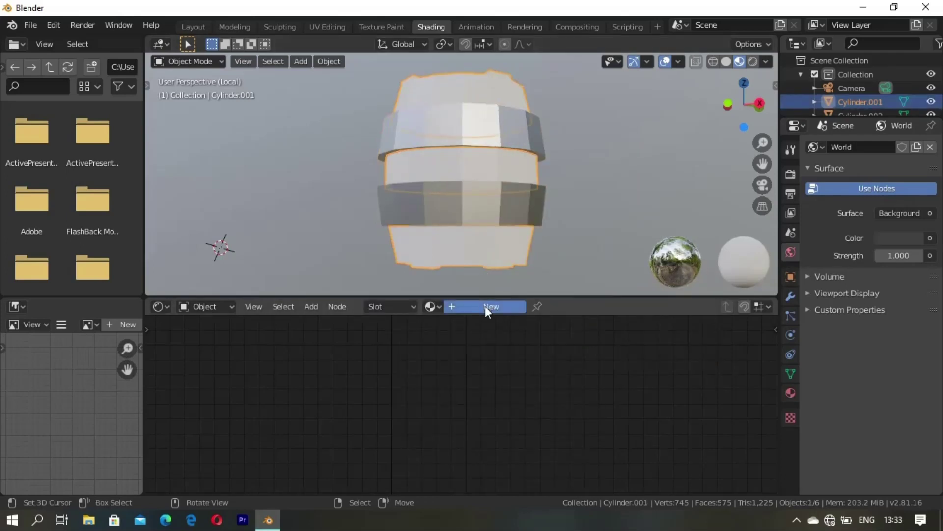
left_click(484, 332)
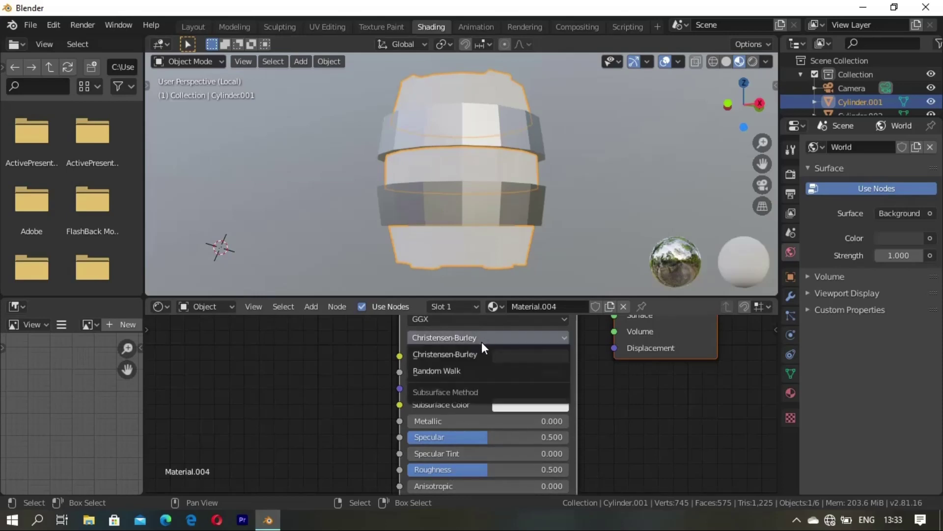
left_click(526, 358)
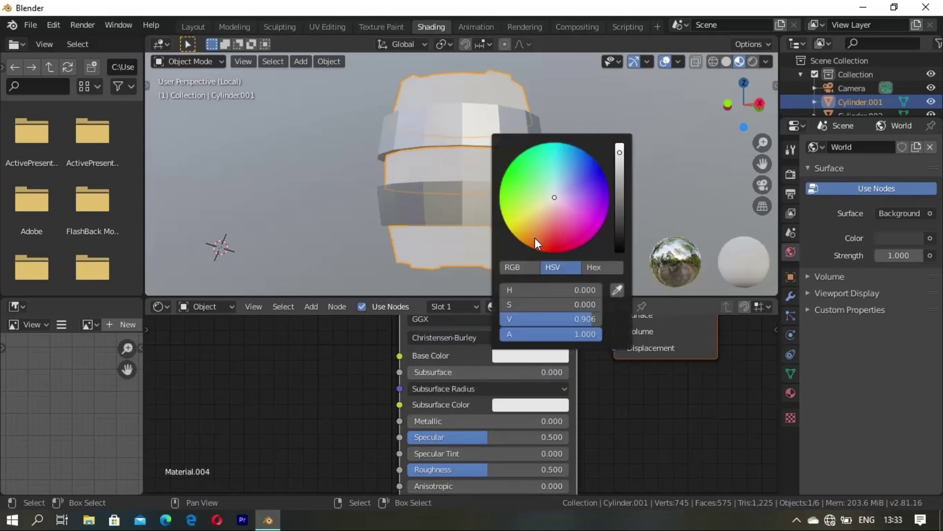
left_click_drag(536, 246, 543, 237)
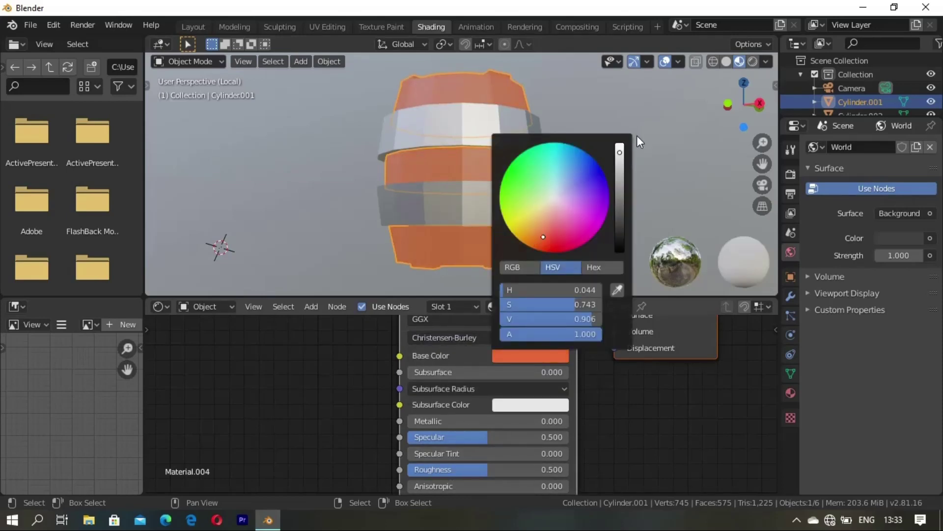
middle_click_drag(594, 155, 499, 218)
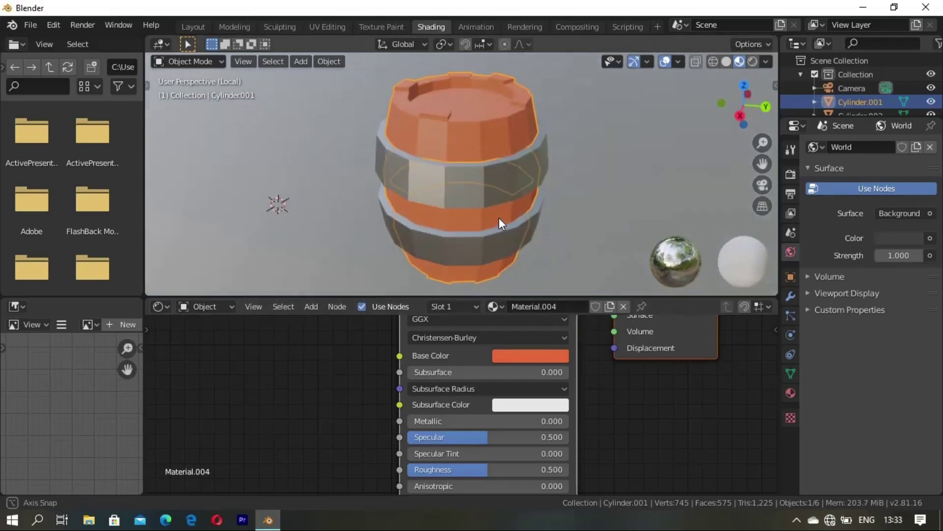
right_click(499, 217)
left_click(193, 27)
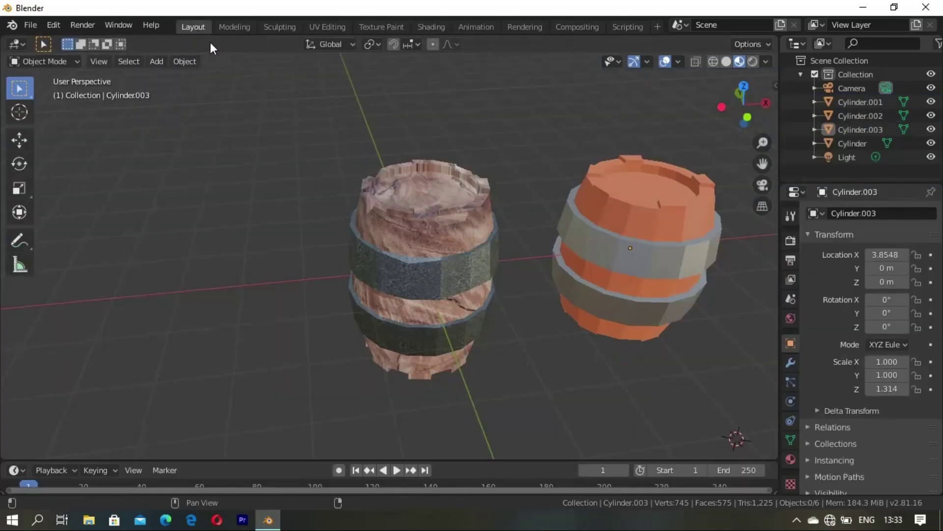
mouse_move(544, 330)
middle_mouse_down()
mouse_move(467, 297)
mouse_move(236, 320)
mouse_move(254, 255)
mouse_move(332, 315)
mouse_move(317, 264)
mouse_move(347, 253)
mouse_move(443, 312)
mouse_move(505, 302)
mouse_move(358, 310)
mouse_move(526, 273)
mouse_move(427, 341)
mouse_move(444, 291)
mouse_move(429, 254)
mouse_move(393, 299)
mouse_move(449, 314)
middle_mouse_up()
scroll(344, 302, "up", 5)
scroll(348, 253, "down", 4)
mouse_move(515, 246)
middle_mouse_down()
mouse_move(405, 225)
mouse_move(467, 281)
mouse_move(510, 278)
middle_mouse_up()
scroll(510, 278, "up", 2)
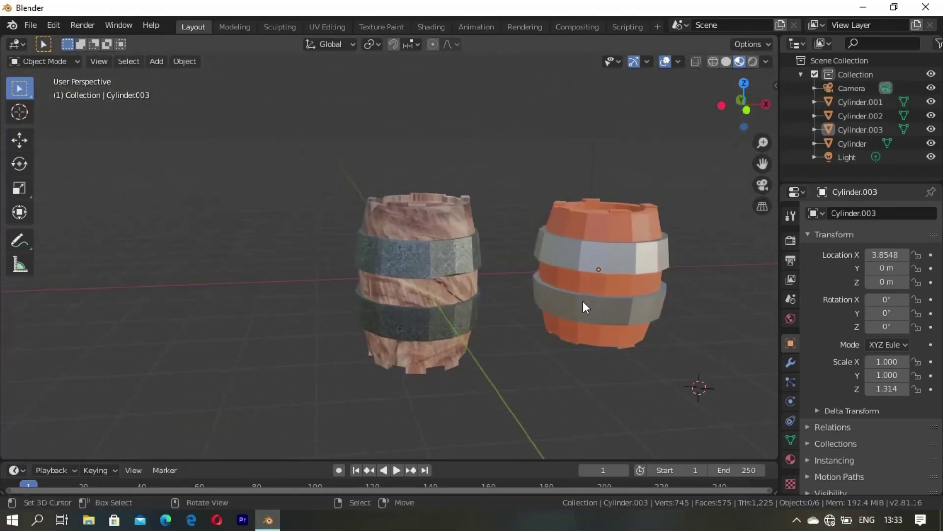
scroll(584, 303, "down", 2)
mouse_move(565, 297)
middle_mouse_down()
mouse_move(571, 311)
mouse_move(471, 377)
mouse_move(375, 370)
mouse_move(542, 340)
middle_mouse_up()
mouse_move(400, 269)
middle_mouse_down()
mouse_move(468, 305)
mouse_move(386, 290)
middle_mouse_up()
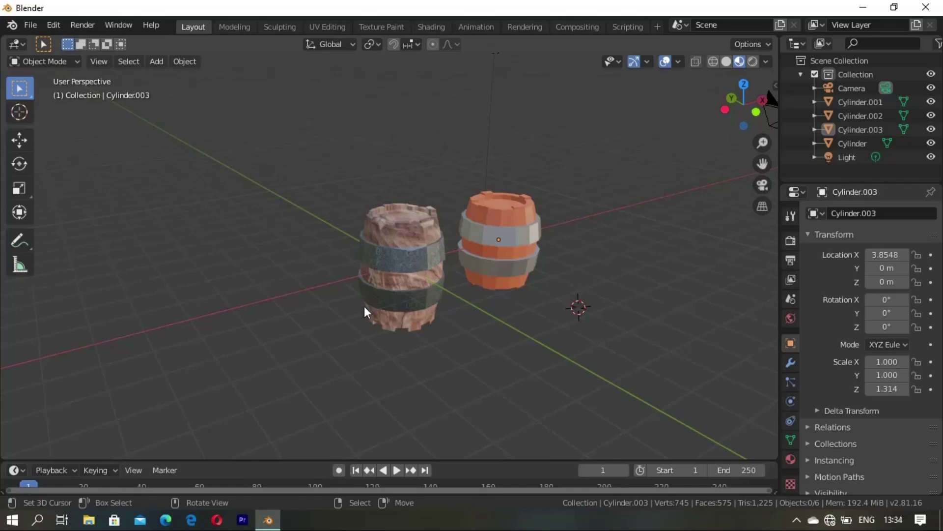
scroll(378, 301, "up", 1)
scroll(417, 283, "up", 3)
mouse_move(453, 267)
middle_mouse_down()
mouse_move(526, 308)
mouse_move(432, 250)
mouse_move(400, 249)
mouse_move(395, 271)
mouse_move(313, 273)
mouse_move(379, 276)
mouse_move(282, 287)
mouse_move(358, 298)
middle_mouse_up()
scroll(400, 249, "down", 4)
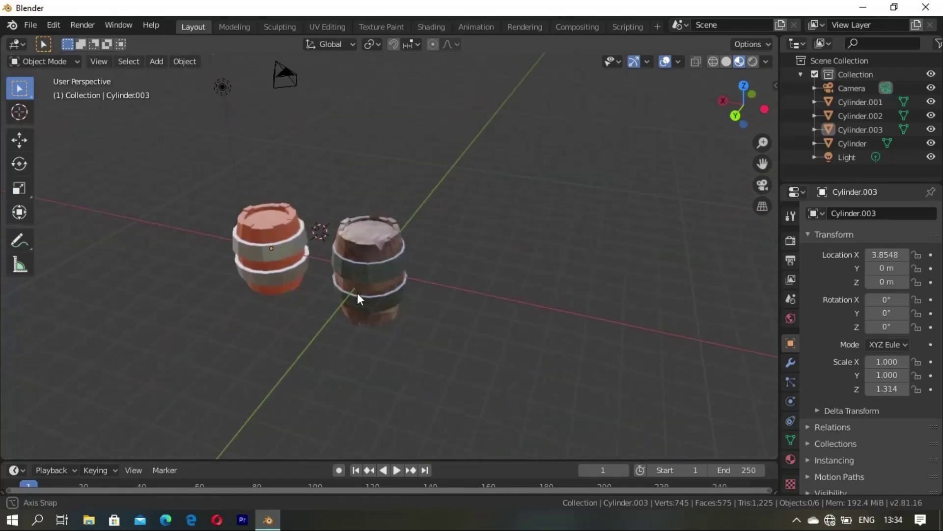
mouse_move(309, 254)
middle_mouse_down()
mouse_move(442, 243)
mouse_move(349, 276)
middle_mouse_up()
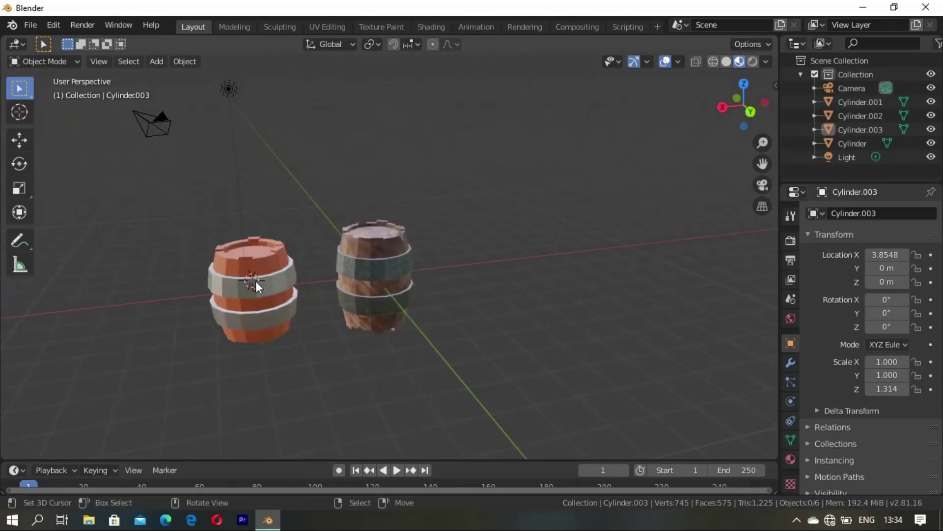
- Duplicate the wood-textured barrel with Shift+D and slide the copy sideways
left_click(375, 262, "shift")
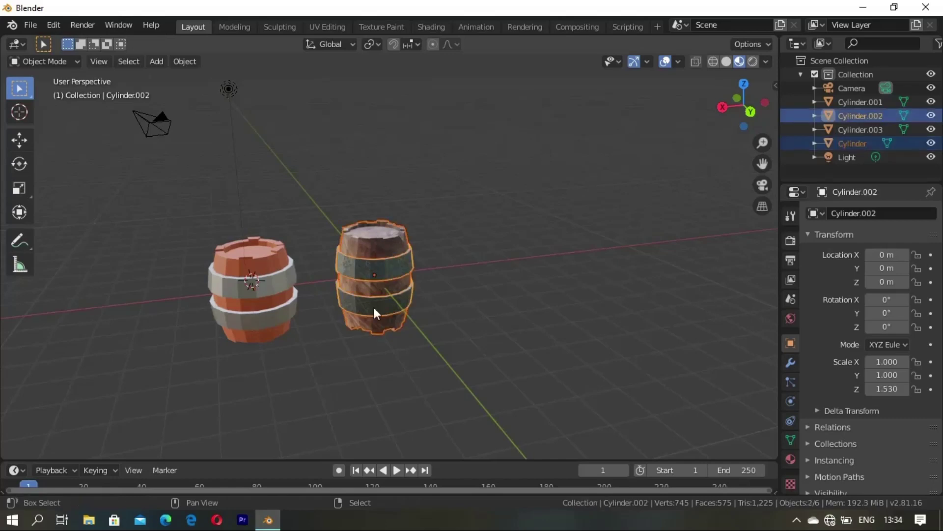
key("shift+d")
key("z")
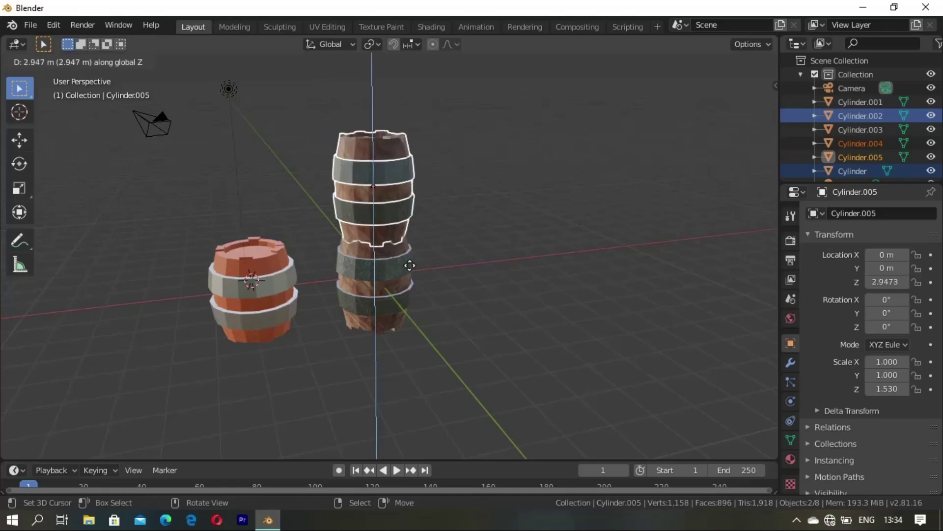
left_click(396, 257)
key("g")
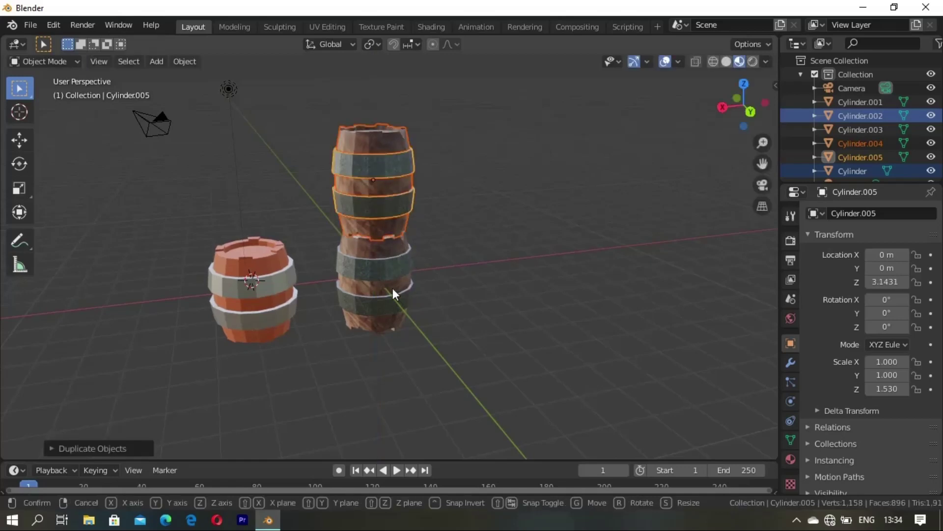
key("y")
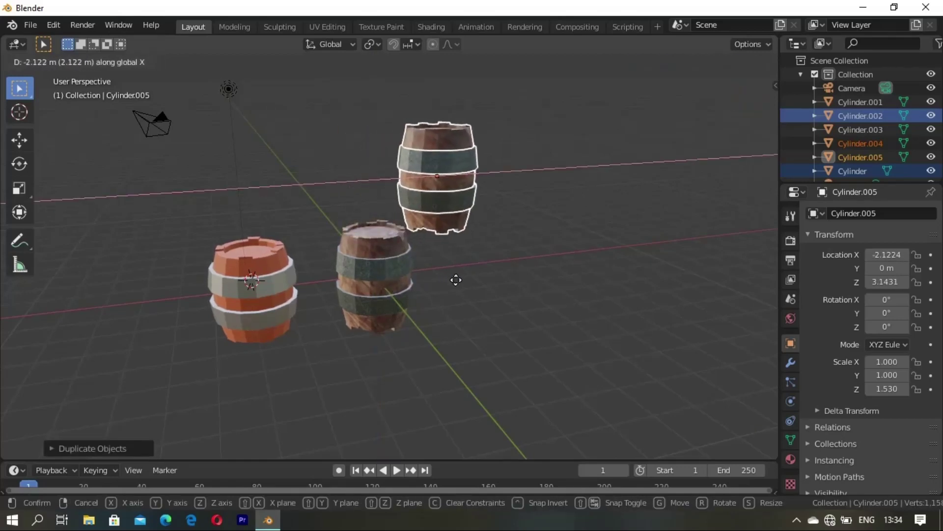
left_click(460, 281)
- Set the copy, Cylinder.005, down on the ground snug beside the original barrel
key("g")
key("z")
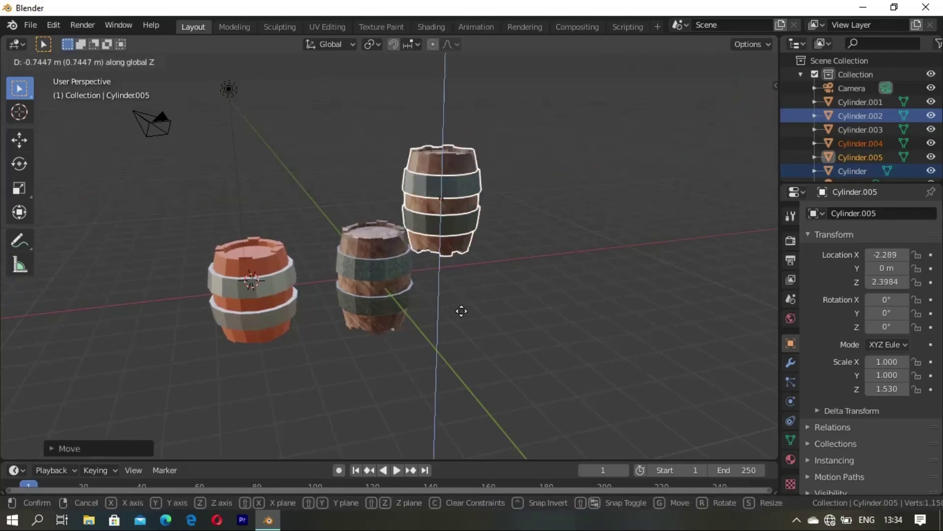
left_click(469, 379)
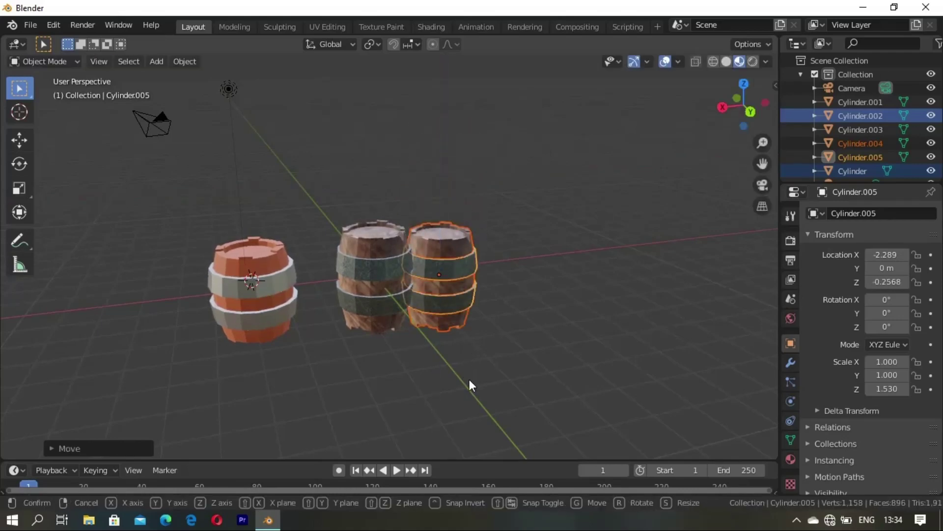
key("g")
key("x")
left_click(480, 375)
mouse_move(480, 375)
middle_mouse_down()
mouse_move(355, 294)
mouse_move(432, 326)
mouse_move(444, 374)
mouse_move(426, 334)
mouse_move(434, 365)
mouse_move(394, 324)
mouse_move(454, 313)
middle_mouse_up()
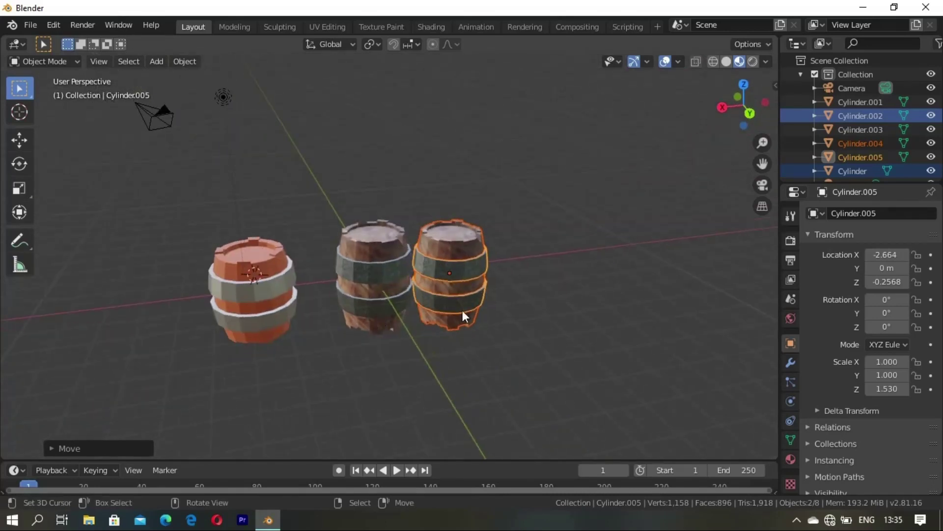
- Duplicate the wooden barrel again and centre the copy above the upright pair
key("shift+d")
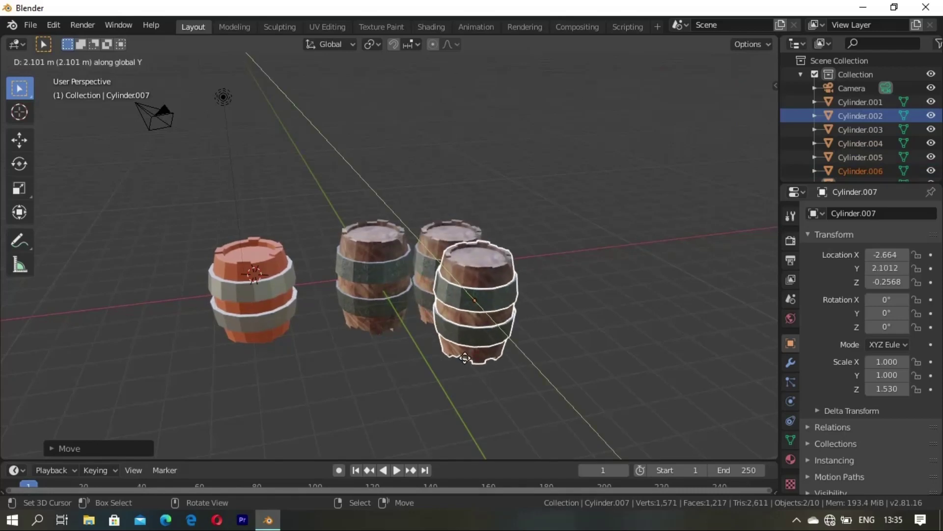
left_click(465, 358)
key("g")
key("z")
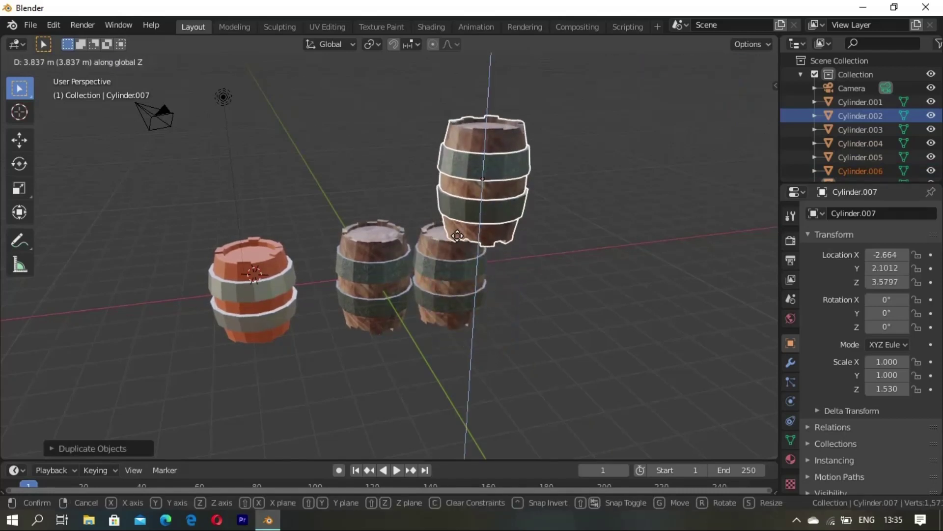
left_click(457, 234)
key("g")
key("y")
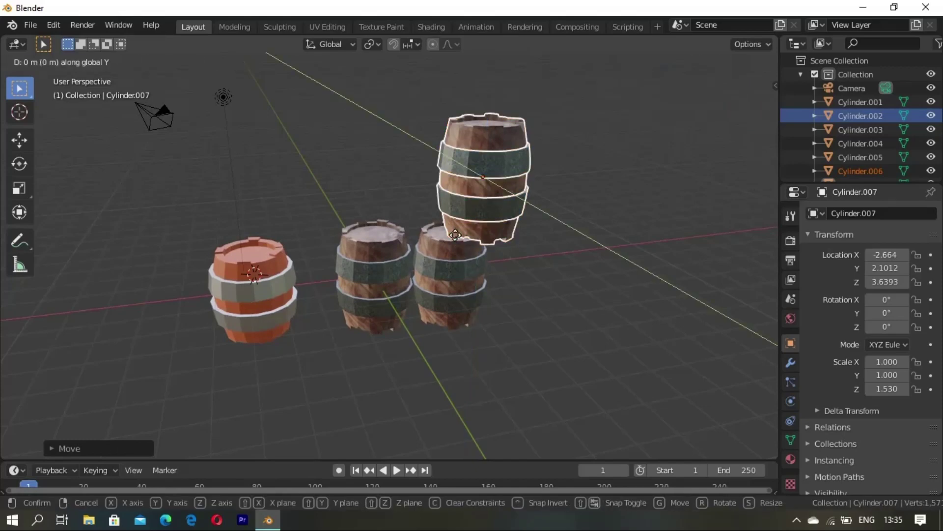
left_click(440, 222)
key("g")
key("x")
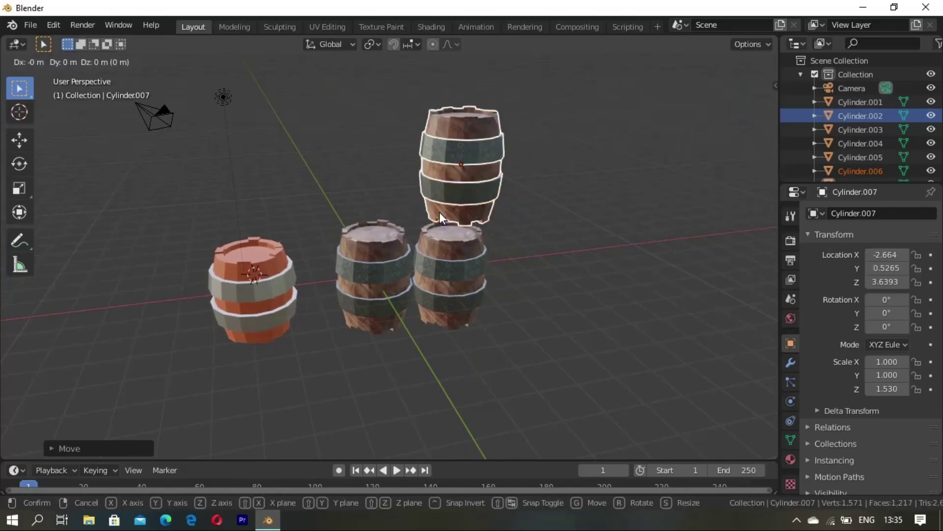
left_click(395, 237)
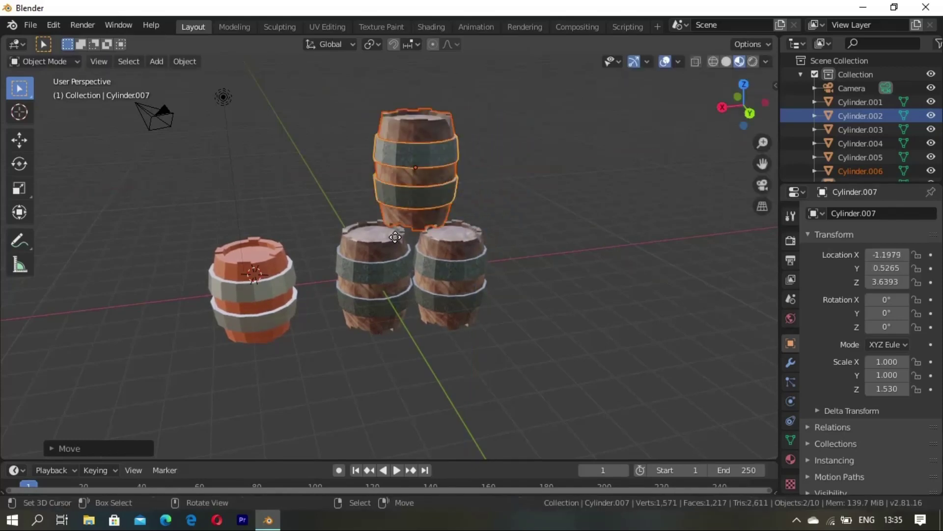
- Tip the top barrel onto its side and lower it toward the two upright barrels
left_click(18, 212)
mouse_move(369, 153)
left_mouse_down()
mouse_move(364, 230)
mouse_move(390, 268)
left_mouse_up()
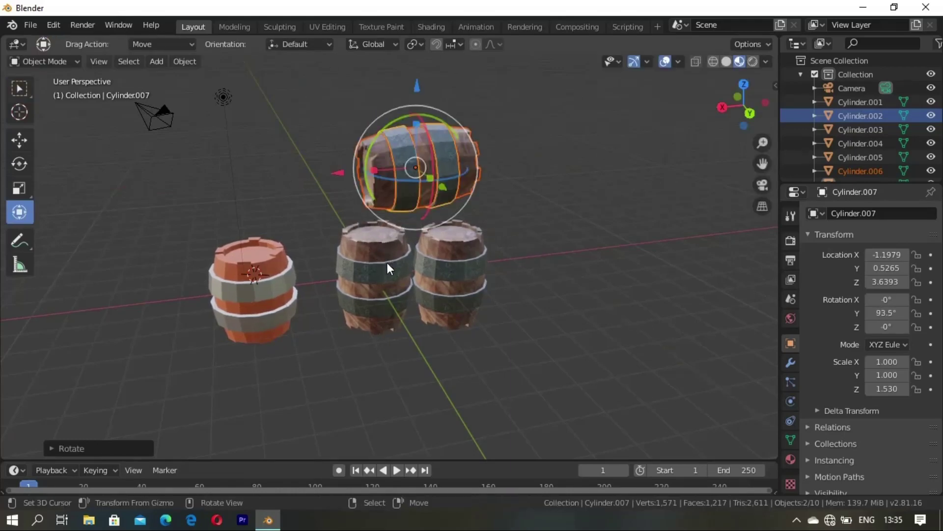
mouse_move(557, 254)
middle_mouse_down()
mouse_move(282, 243)
mouse_move(402, 267)
mouse_move(472, 255)
mouse_move(417, 269)
middle_mouse_up()
left_click(11, 95)
key("g")
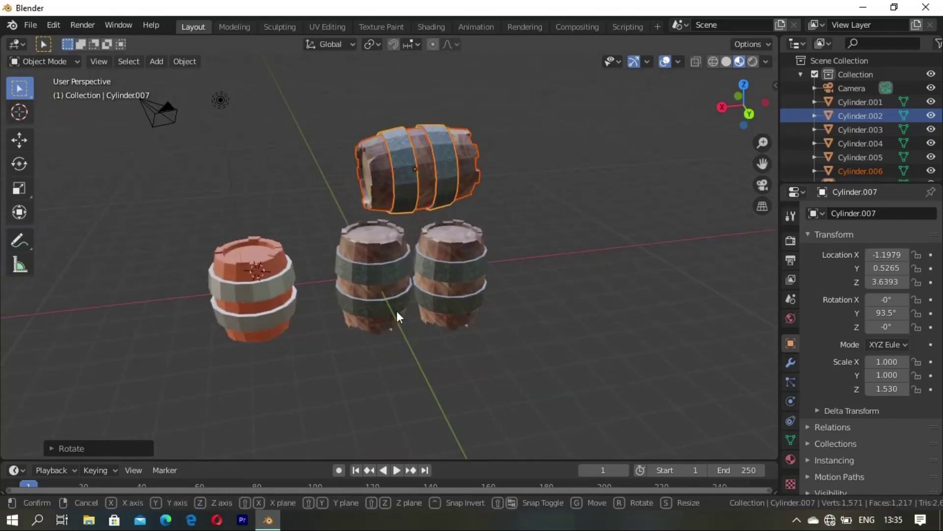
key("z")
left_click(398, 331)
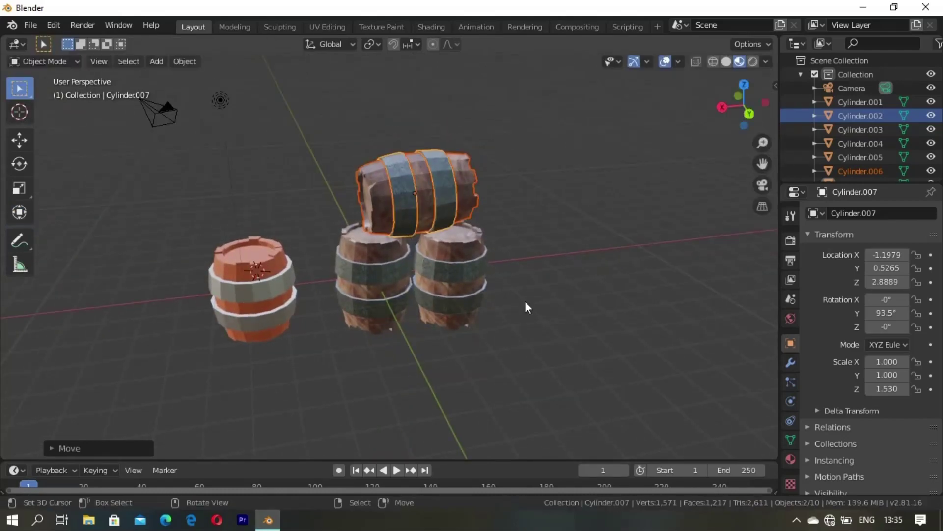
- Adjust the top barrel's tilt to about 82.6° and refine its height
mouse_move(526, 305)
middle_mouse_down()
mouse_move(468, 252)
mouse_move(468, 289)
middle_mouse_up()
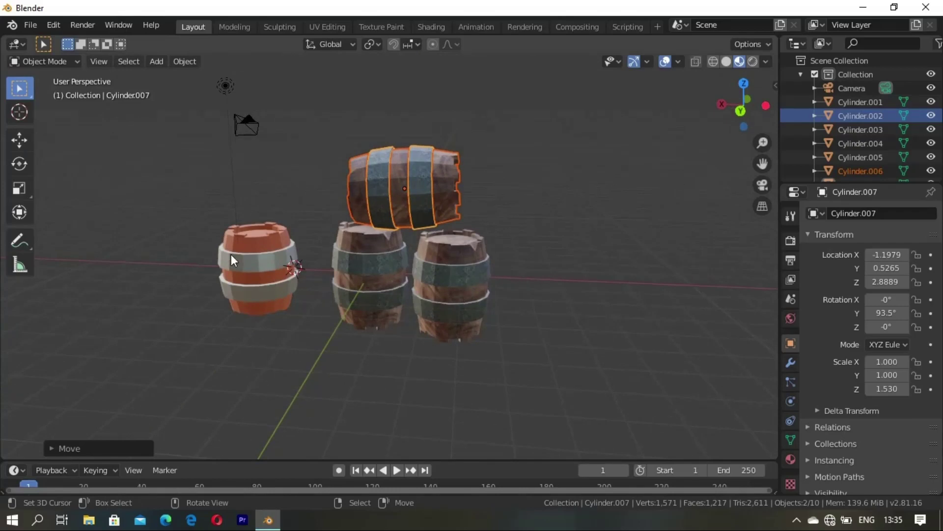
left_click(16, 214)
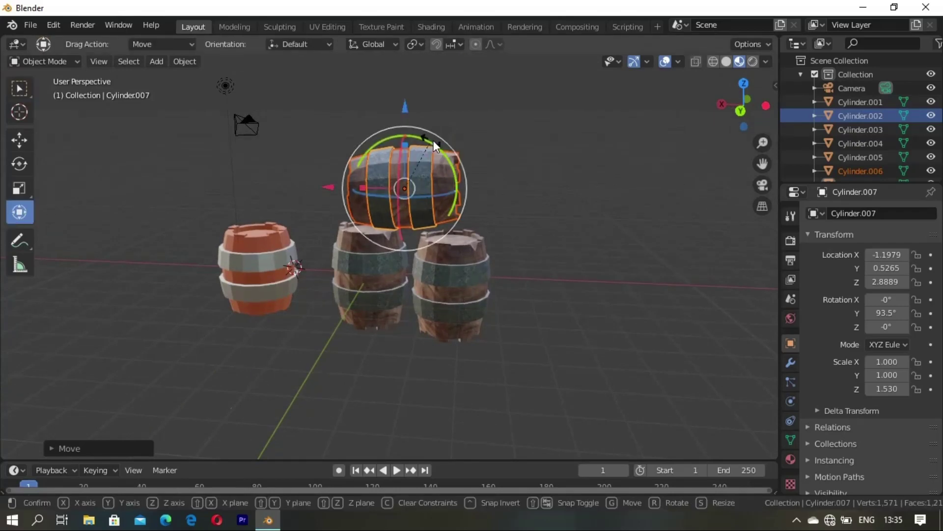
left_click_drag(433, 140, 435, 149)
key("g")
key("z")
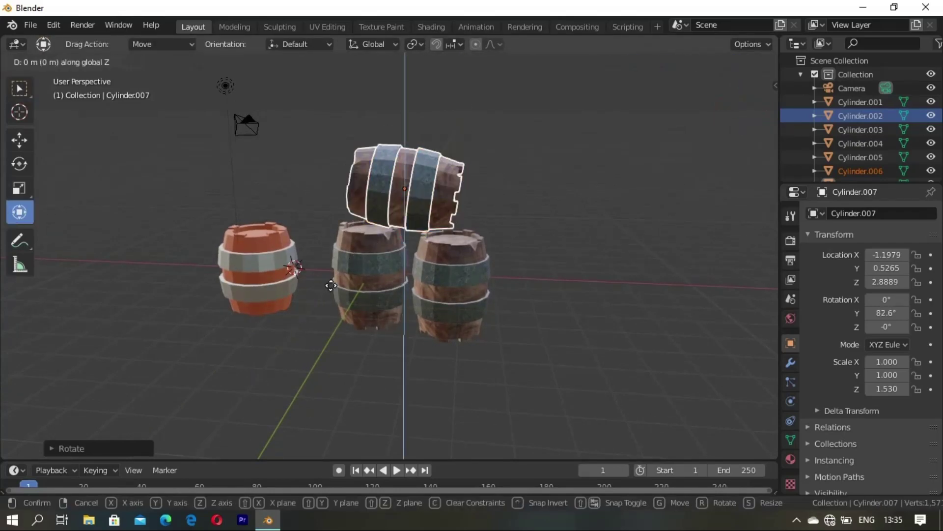
left_click(329, 292)
- Settle the sideways barrel, Cylinder.007, onto the two upright wooden barrels
left_click(388, 330)
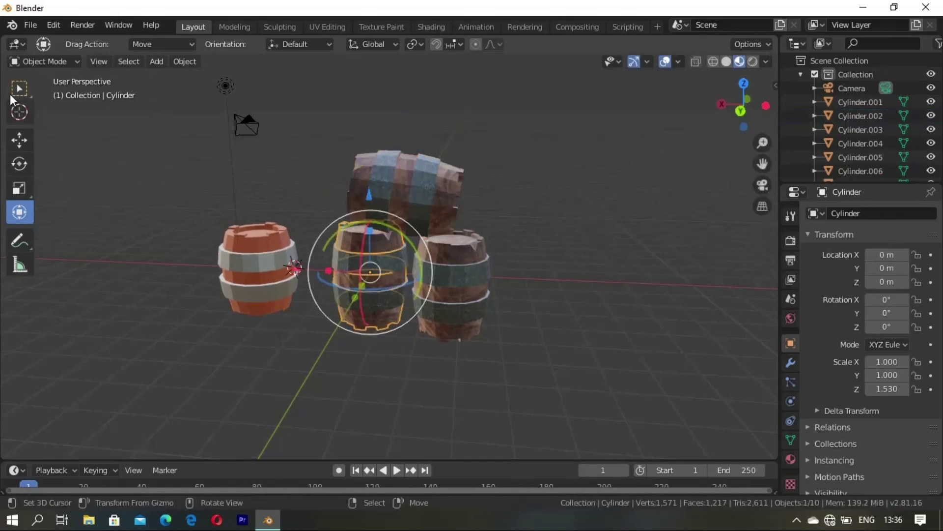
left_click(9, 93)
mouse_move(296, 335)
middle_mouse_down()
mouse_move(438, 329)
mouse_move(382, 354)
mouse_move(443, 325)
mouse_move(428, 359)
mouse_move(431, 231)
middle_mouse_up()
left_click(382, 353)
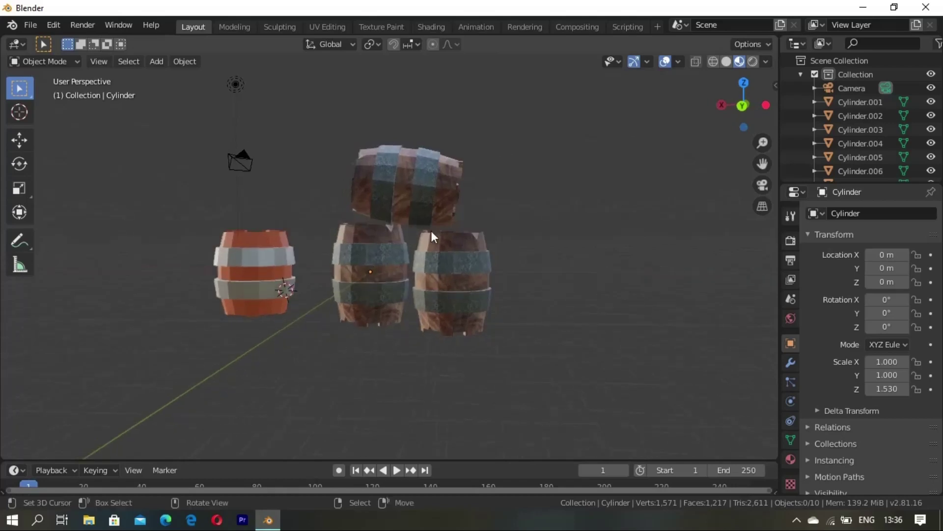
key("shift+d")
right_click(423, 189)
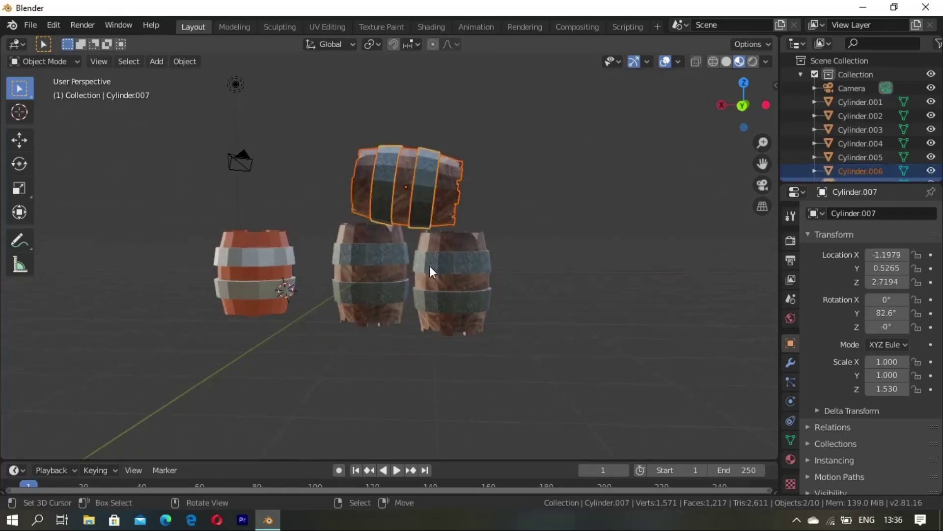
key("g")
key("z")
left_click(430, 269)
left_click(561, 307)
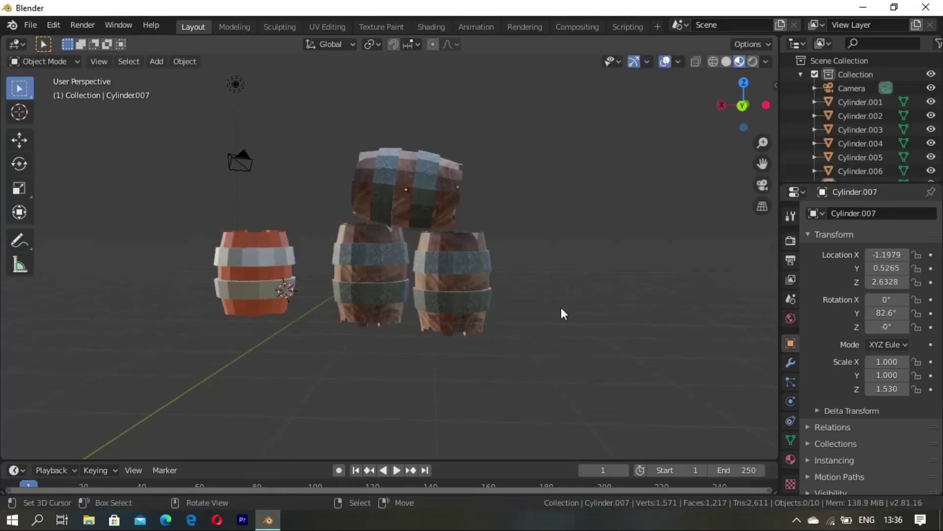
mouse_move(561, 308)
middle_mouse_down()
mouse_move(499, 356)
mouse_move(405, 314)
mouse_move(349, 329)
mouse_move(419, 330)
mouse_move(448, 309)
mouse_move(352, 290)
mouse_move(398, 298)
mouse_move(291, 253)
mouse_move(425, 272)
mouse_move(379, 249)
mouse_move(453, 261)
mouse_move(493, 307)
middle_mouse_up()
- Select both orange barrel parts and snap the 3D cursor to them
left_click(493, 307)
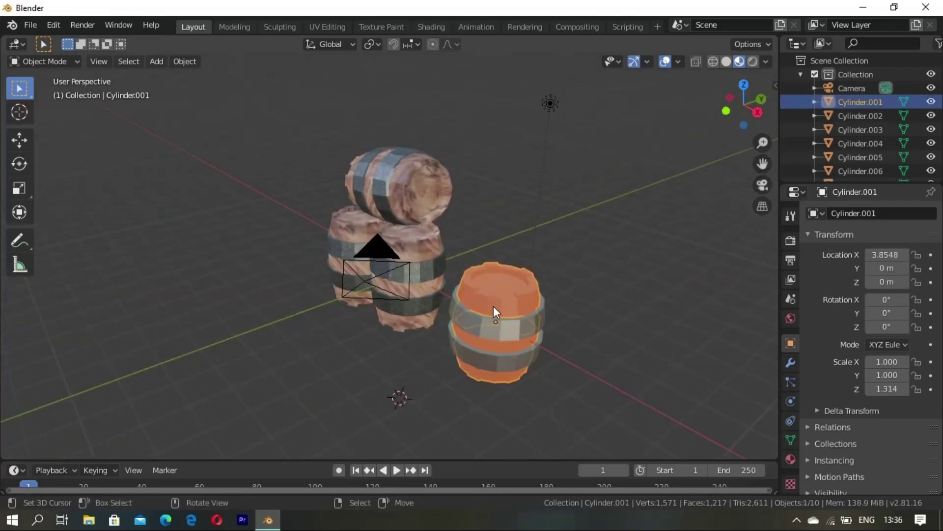
left_click(500, 337, "shift")
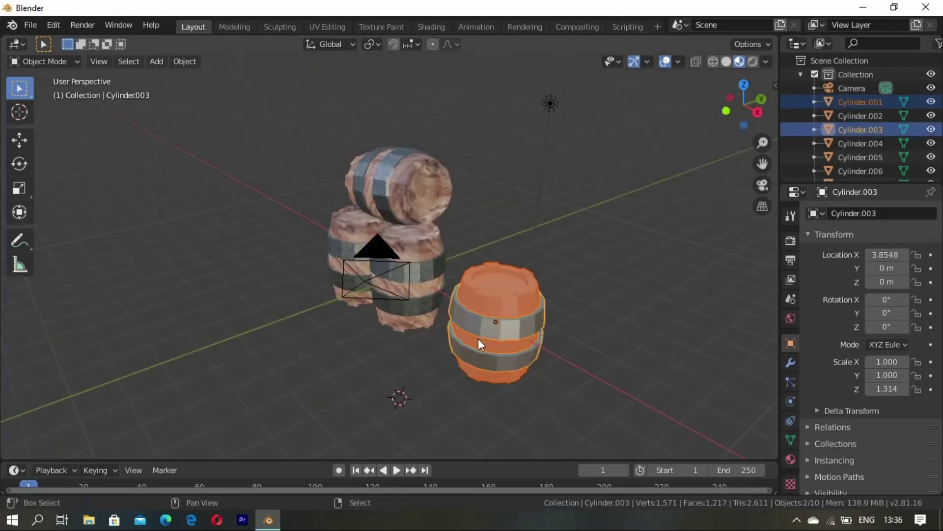
key("shift+s")
left_click(354, 348)
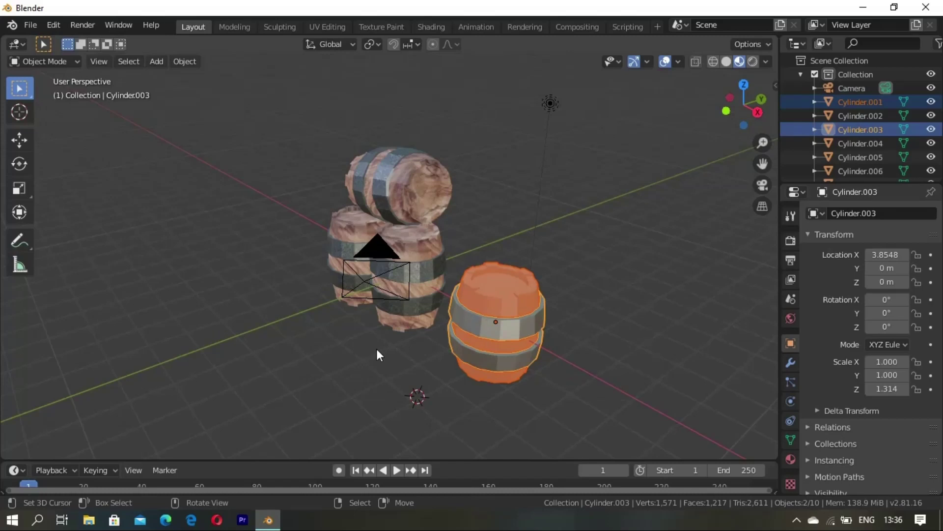
- Duplicate the orange barrel and stack the copy, Cylinder.009, on top at Z 2.7232
key("shift+d")
key("x")
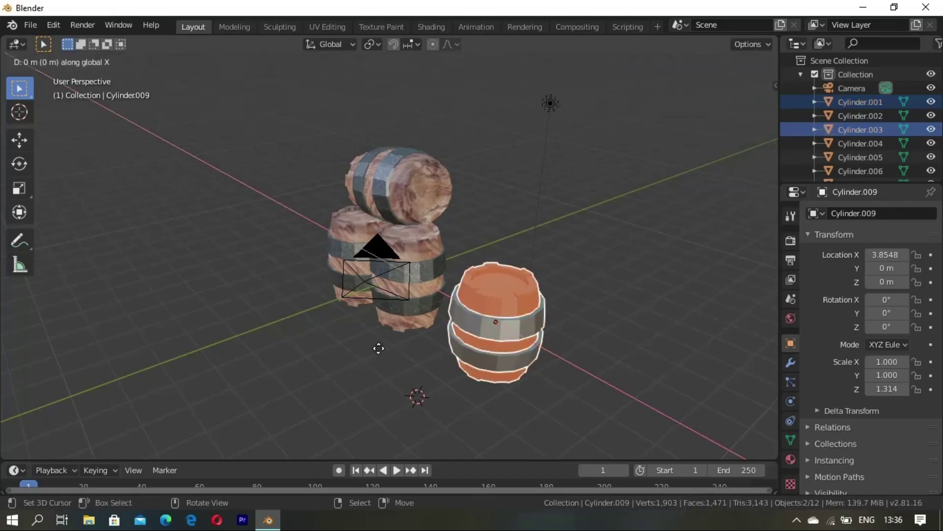
right_click(367, 319)
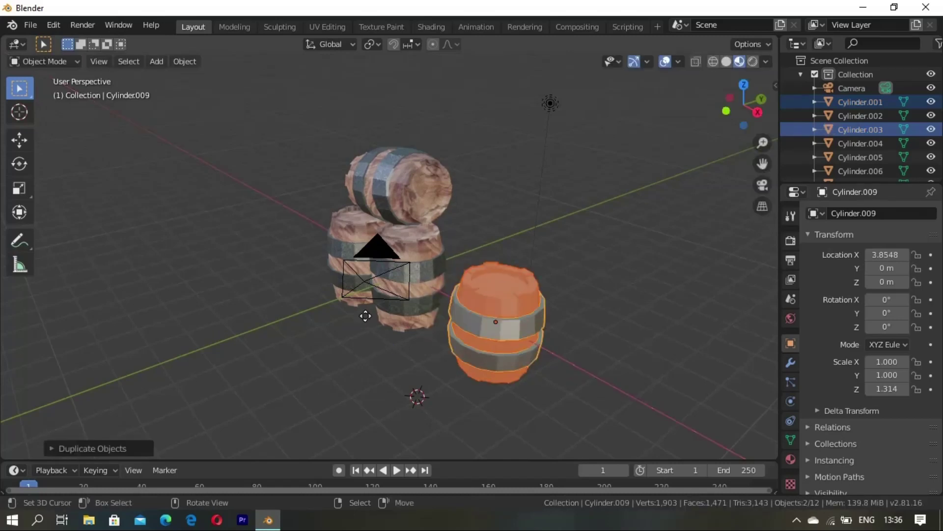
key("g")
key("z")
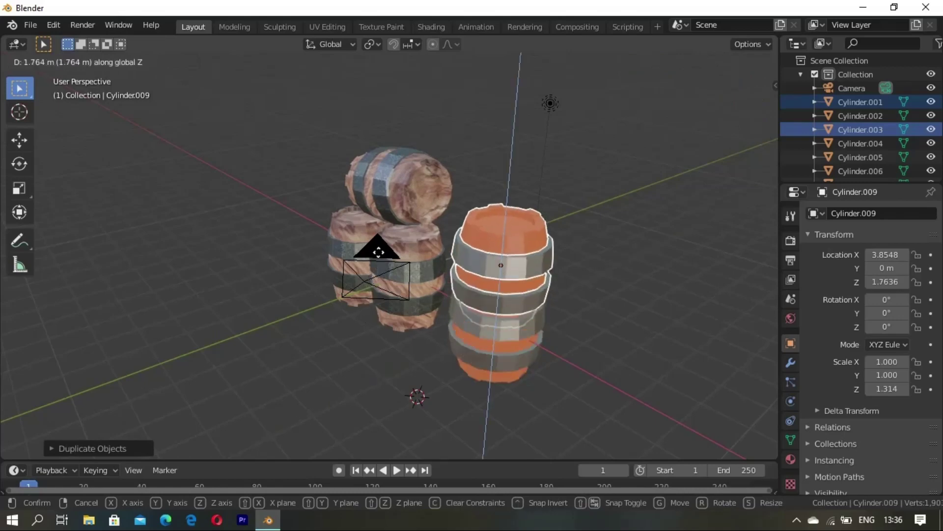
left_click(379, 222)
mouse_move(352, 358)
middle_mouse_down()
mouse_move(466, 341)
mouse_move(435, 339)
mouse_move(524, 175)
middle_mouse_up()
key("alt+a")
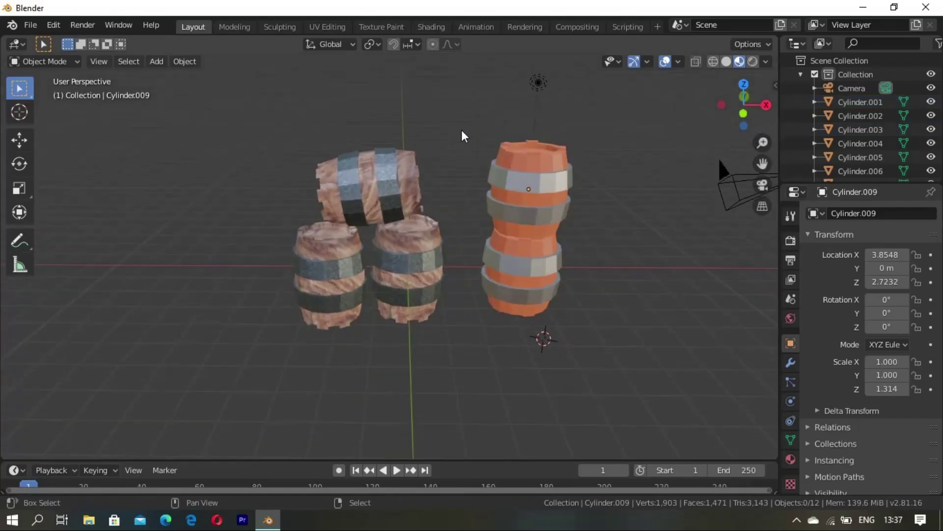
left_click_drag(517, 231, 574, 333)
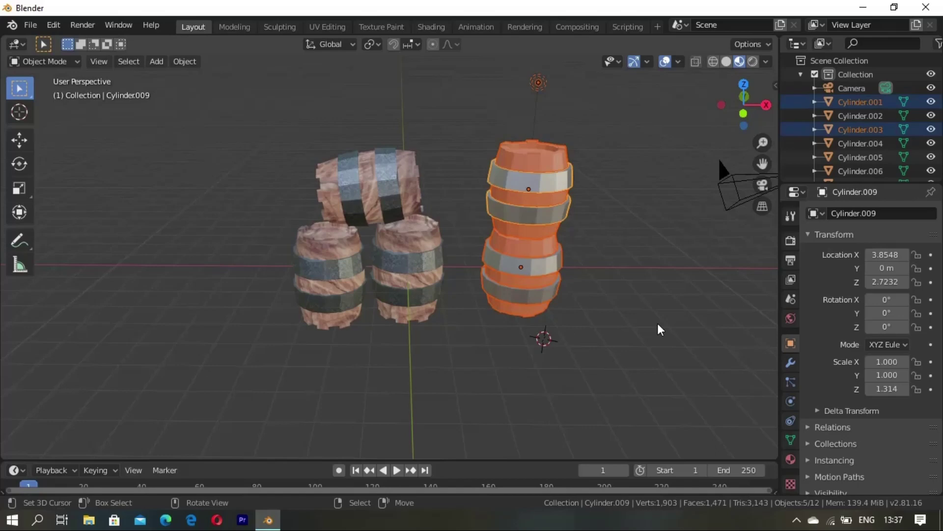
- Select the orange barrel stack, shift it along X, shrink it and move it lower
left_click(539, 82)
left_click_drag(482, 142, 573, 313)
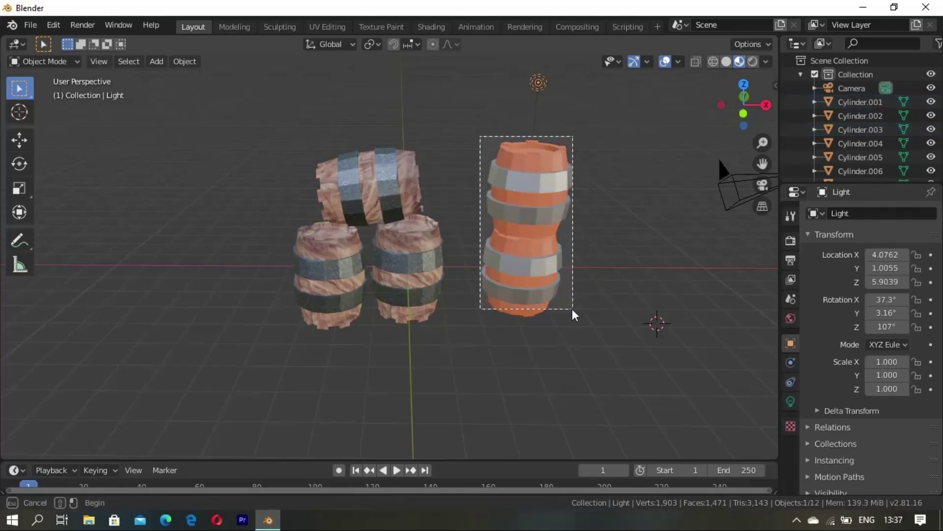
mouse_move(543, 78)
middle_mouse_down()
mouse_move(477, 168)
mouse_move(442, 295)
mouse_move(560, 295)
mouse_move(520, 276)
mouse_move(521, 228)
middle_mouse_up()
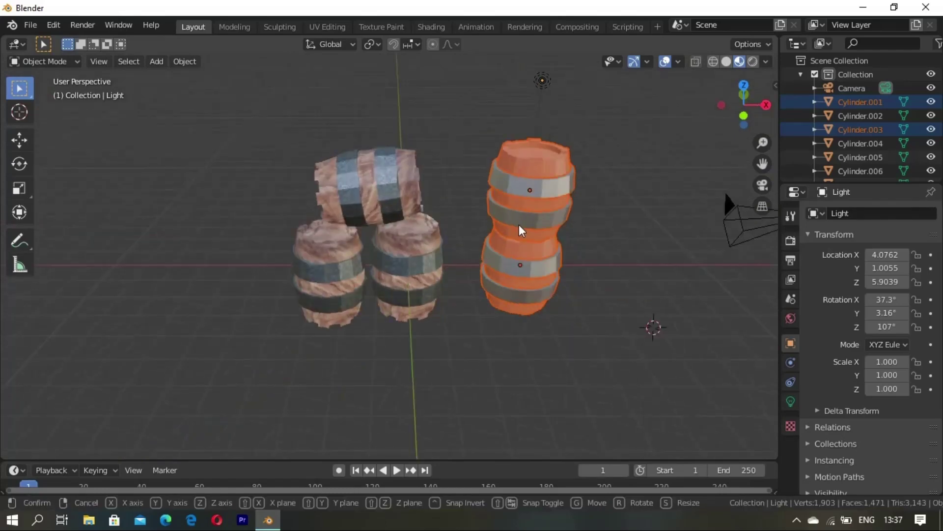
key("g")
key("x")
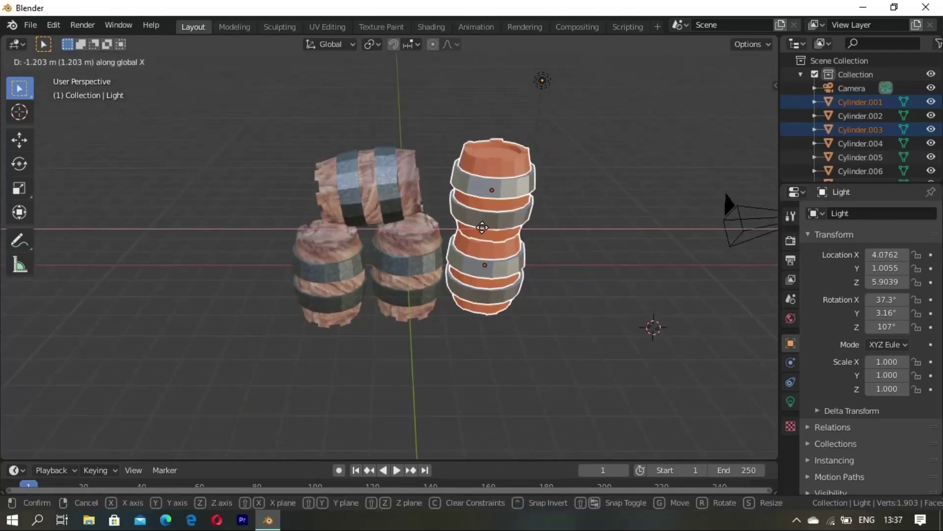
left_click(482, 228)
key("s")
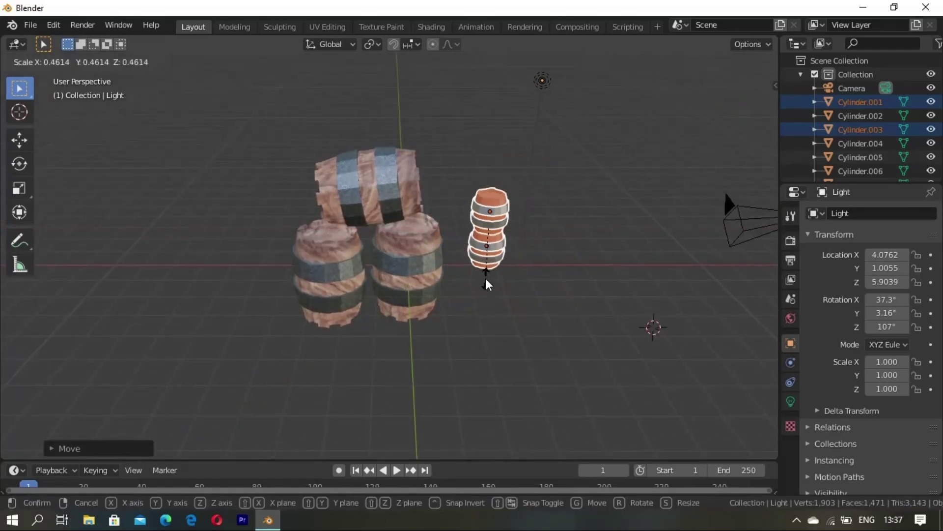
left_click(488, 284)
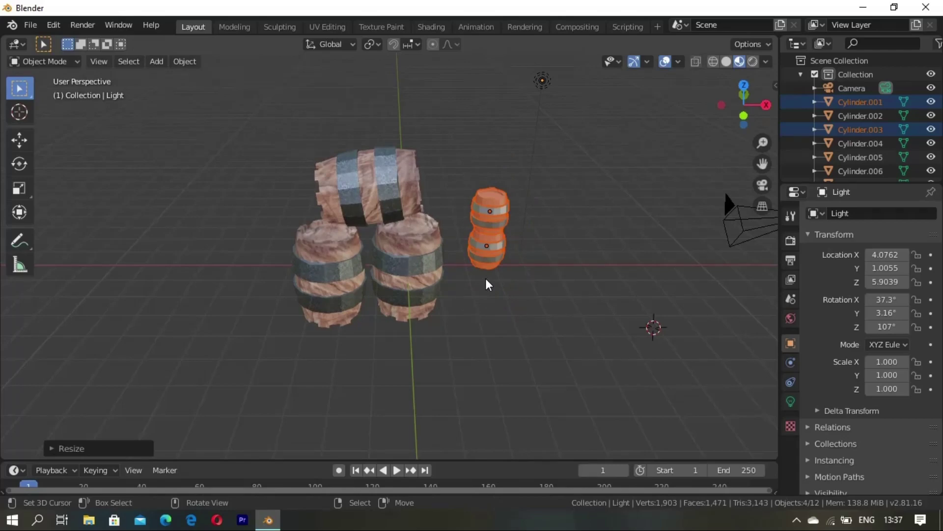
key("g")
left_click(503, 351)
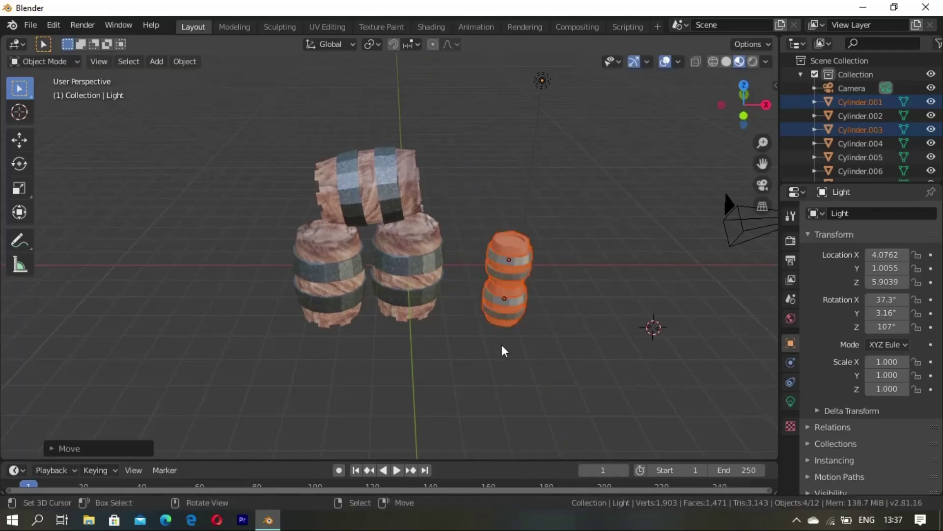
- Reposition the small orange stack along X, then adjust its depth along Y
key("g")
key("x")
right_click(501, 369)
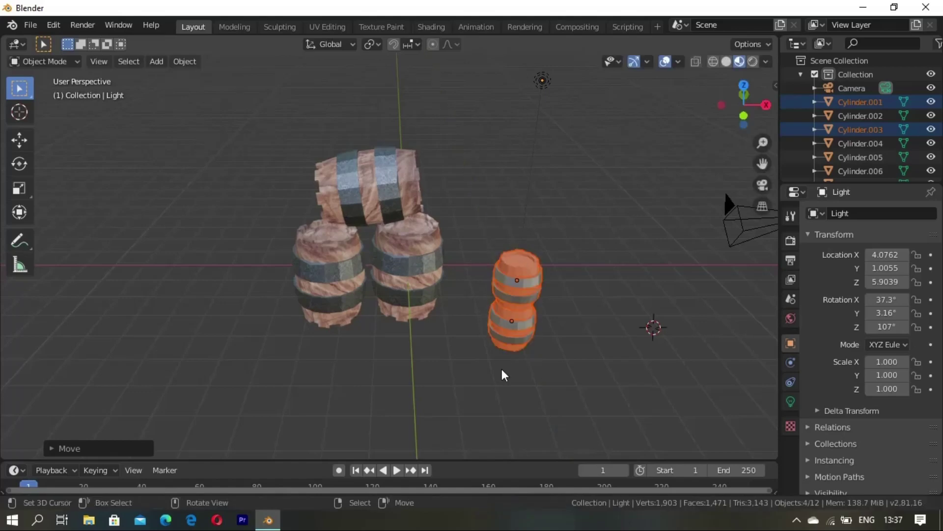
key("g")
key("x")
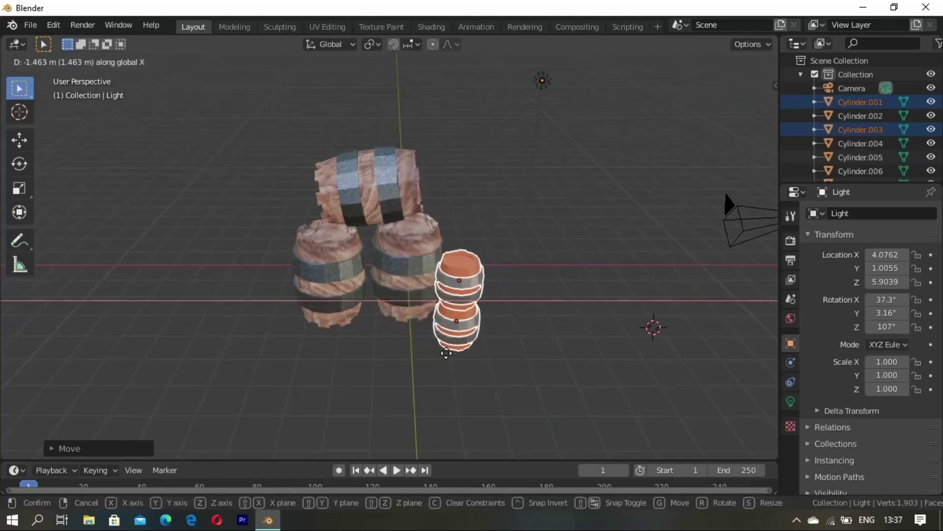
left_click(451, 355)
middle_click_drag(499, 354, 442, 359)
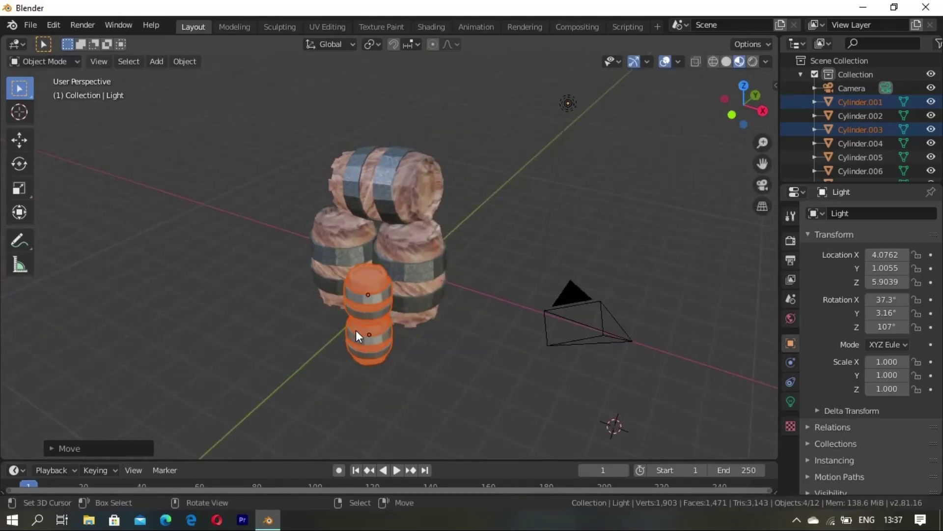
mouse_move(363, 333)
middle_mouse_down()
mouse_move(410, 346)
mouse_move(365, 326)
mouse_move(340, 330)
mouse_move(465, 335)
middle_mouse_up()
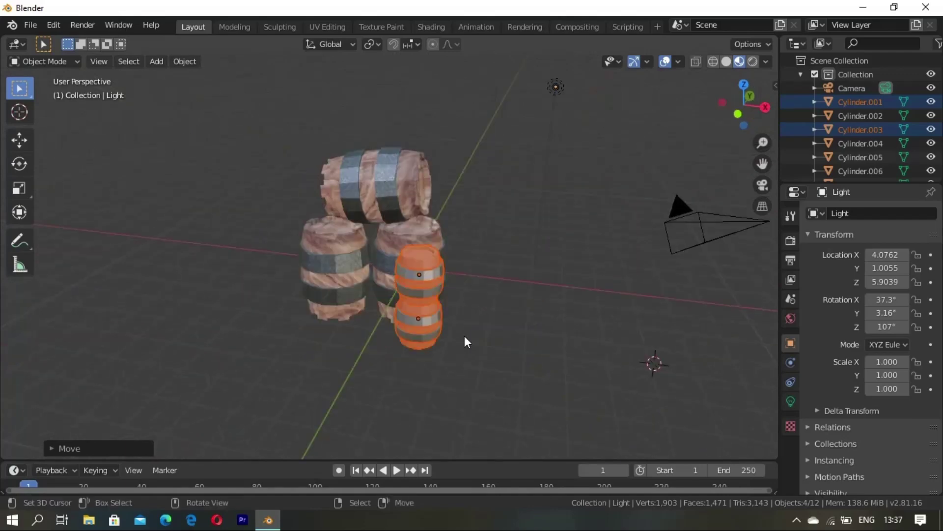
key("g")
key("y")
left_click(499, 285)
- Fine-tune the orange stack along Y, Z and X so it stands beside the wooden barrels
mouse_move(499, 285)
middle_mouse_down()
mouse_move(435, 319)
mouse_move(320, 314)
middle_mouse_up()
key("g")
key("y")
left_click(397, 347)
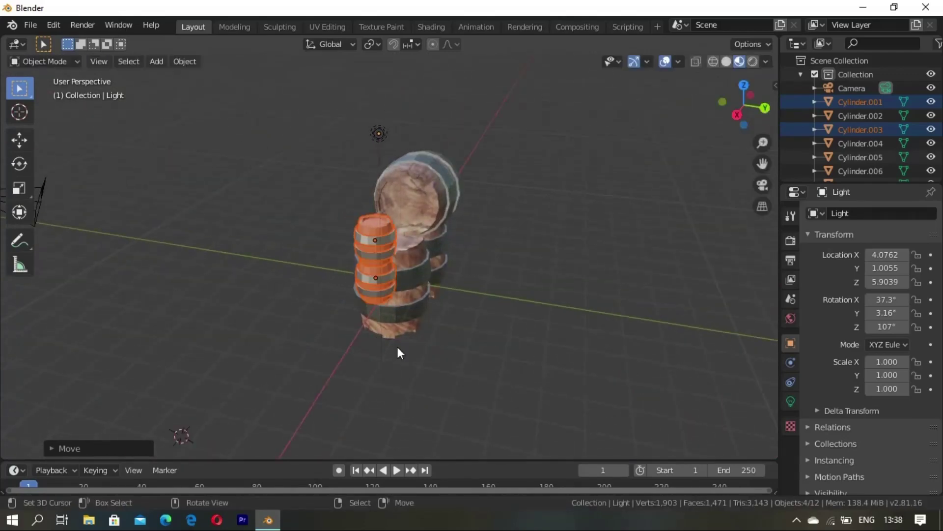
key("g")
key("z")
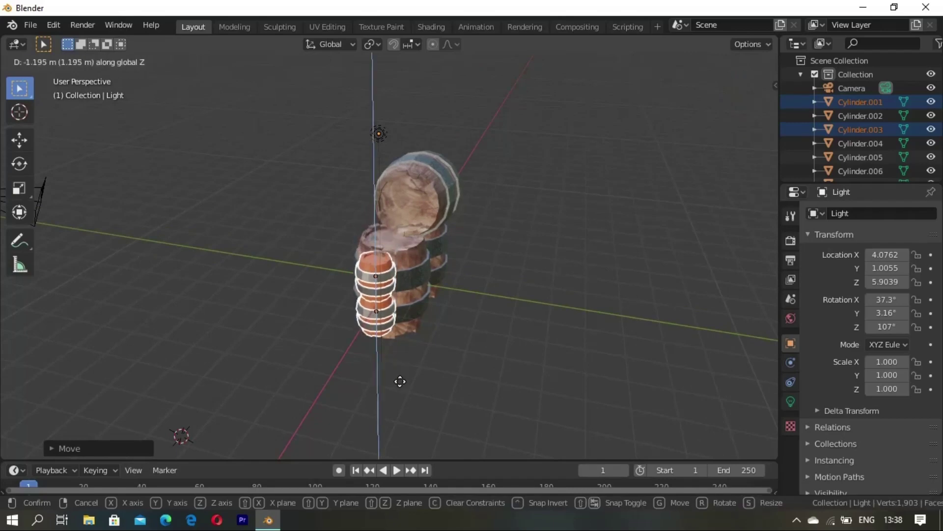
left_click(393, 386)
middle_click_drag(393, 386, 482, 372)
key("g")
key("x")
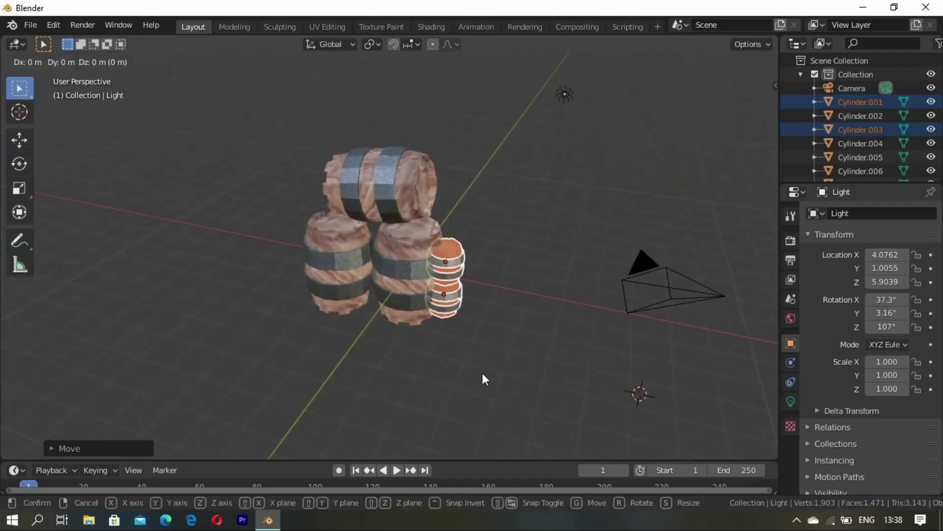
left_click(441, 368)
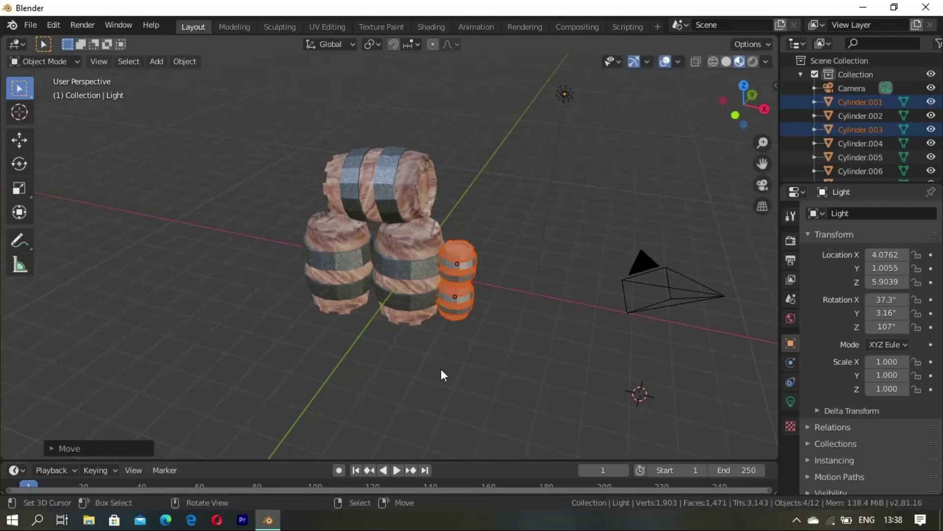
- Check the barrels' placement through the camera view and from other angles
mouse_move(441, 368)
middle_mouse_down()
mouse_move(494, 370)
mouse_move(385, 357)
mouse_move(453, 375)
mouse_move(429, 362)
mouse_move(447, 304)
mouse_move(464, 296)
mouse_move(334, 301)
mouse_move(355, 358)
mouse_move(394, 331)
mouse_move(309, 315)
mouse_move(457, 339)
mouse_move(451, 298)
mouse_move(376, 270)
middle_mouse_up()
key("KP_0")
middle_click_drag(412, 298, 408, 296)
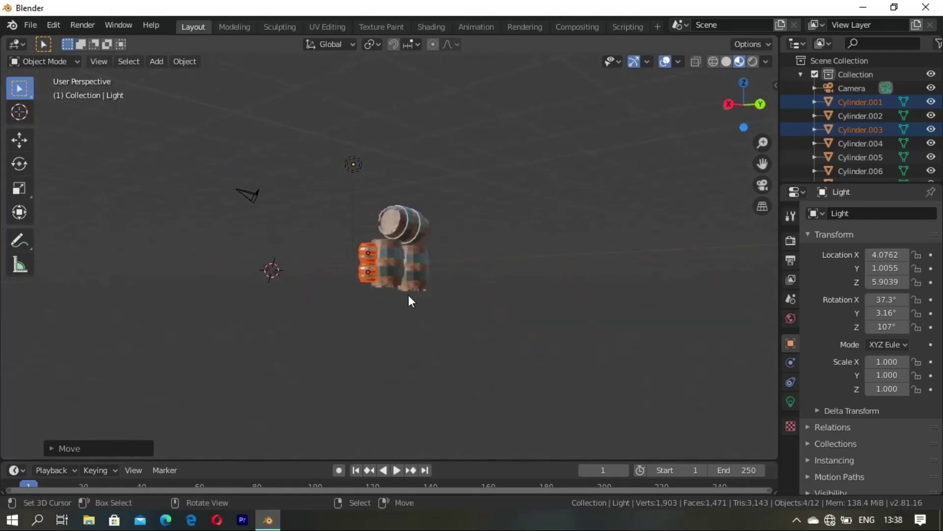
mouse_move(347, 269)
middle_mouse_down()
mouse_move(404, 298)
mouse_move(383, 290)
mouse_move(335, 232)
mouse_move(312, 325)
mouse_move(400, 273)
mouse_move(418, 235)
middle_mouse_up()
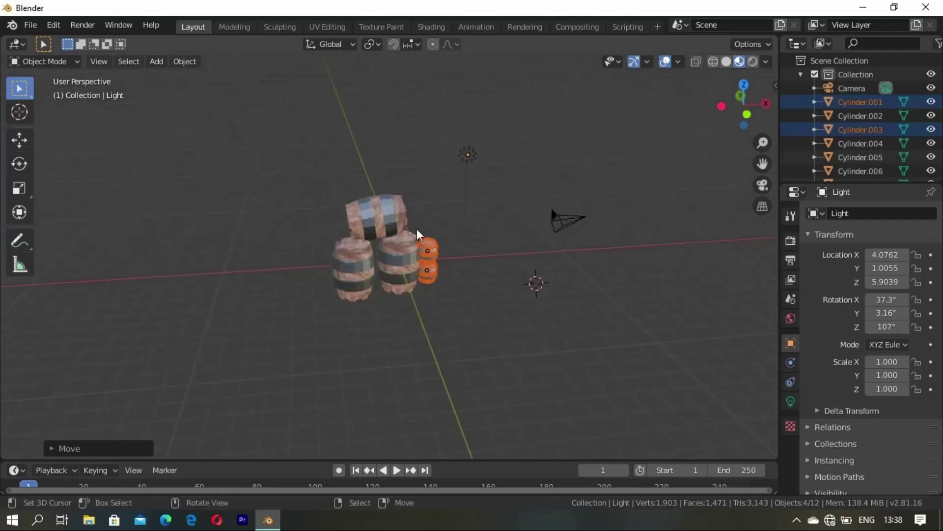
- Select all six barrels and raise them along Z in front view onto the ground line
left_click_drag(314, 179, 448, 336)
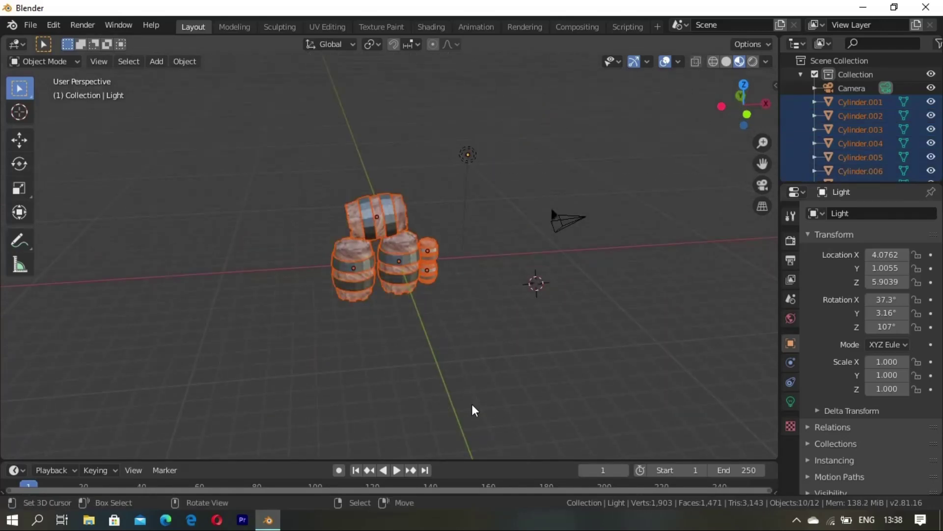
key("KP_1")
key("g")
key("z")
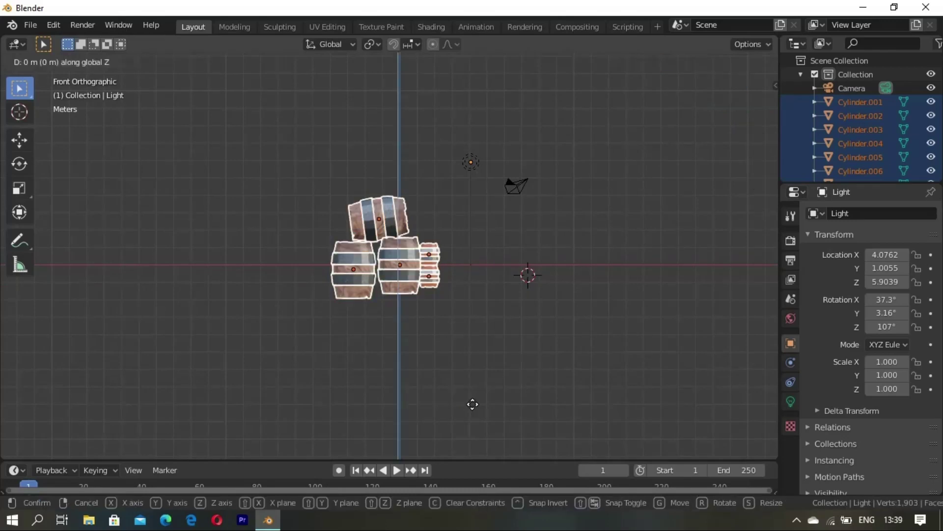
left_click(471, 368)
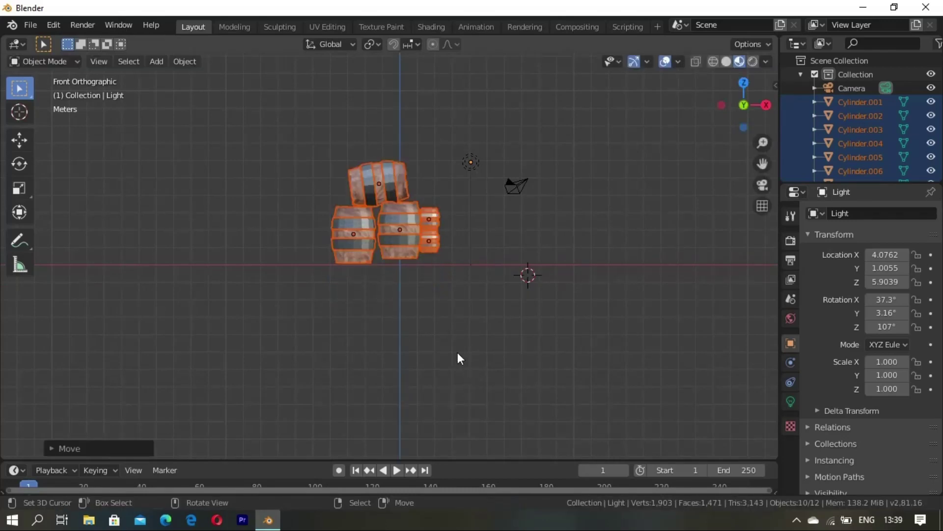
left_click(309, 218)
left_click(397, 234)
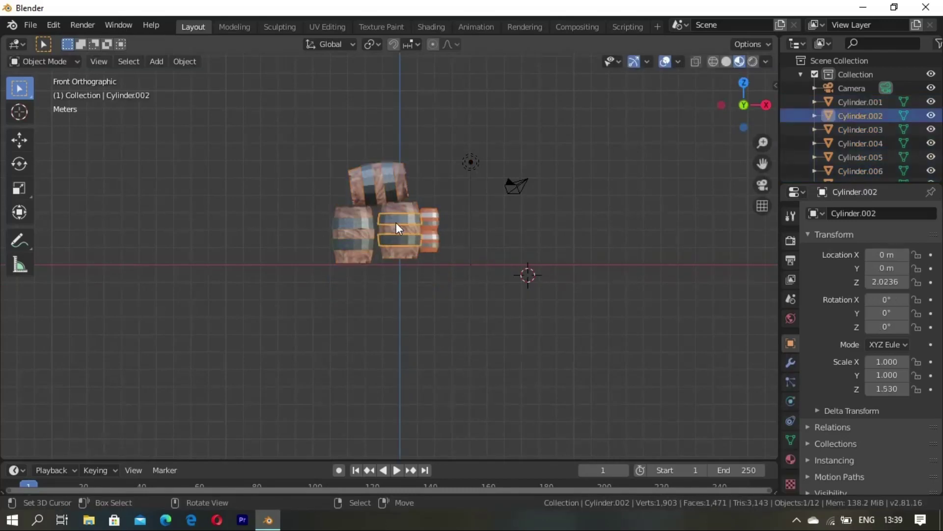
- Lower the bottom middle barrel slightly along Z
left_click(396, 251)
key("g")
key("z")
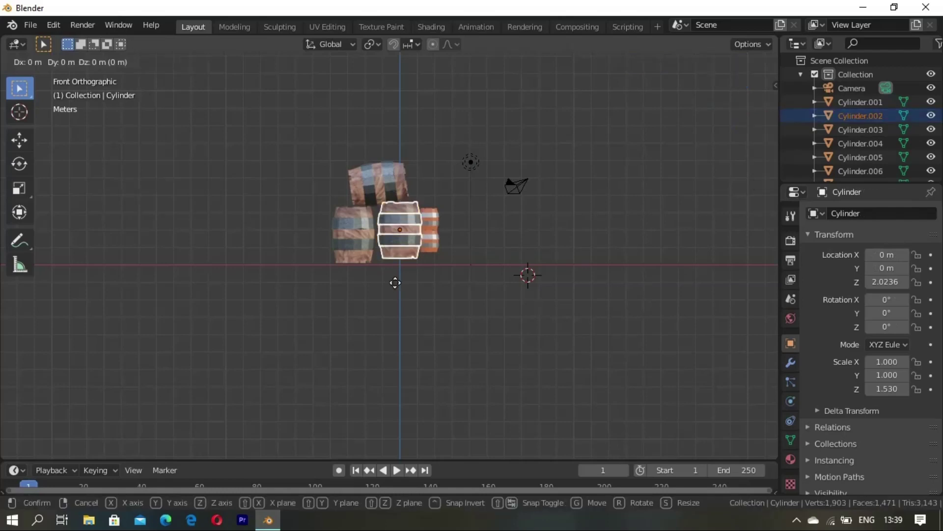
left_click(395, 287)
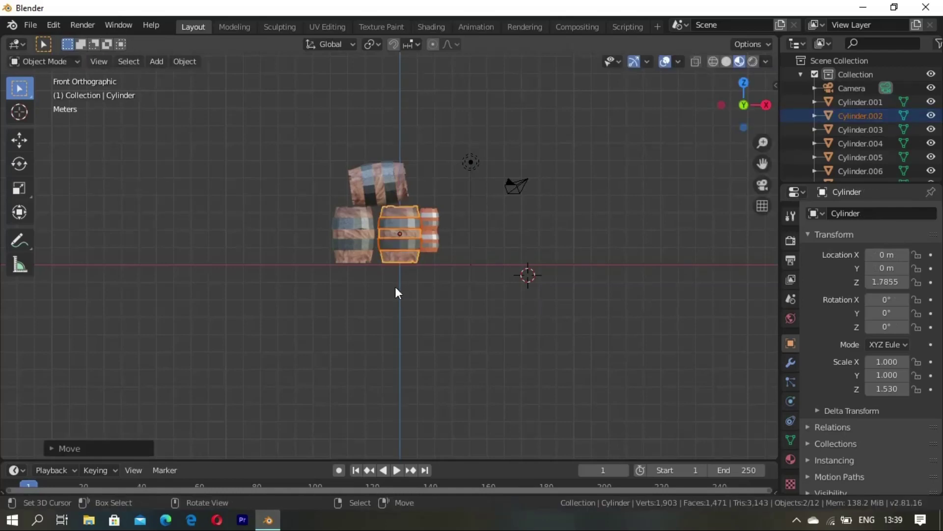
left_click(428, 162)
- Tilt the top barrel Cylinder.007 to 85.4° on Y and lower it onto the stack
left_click(400, 181)
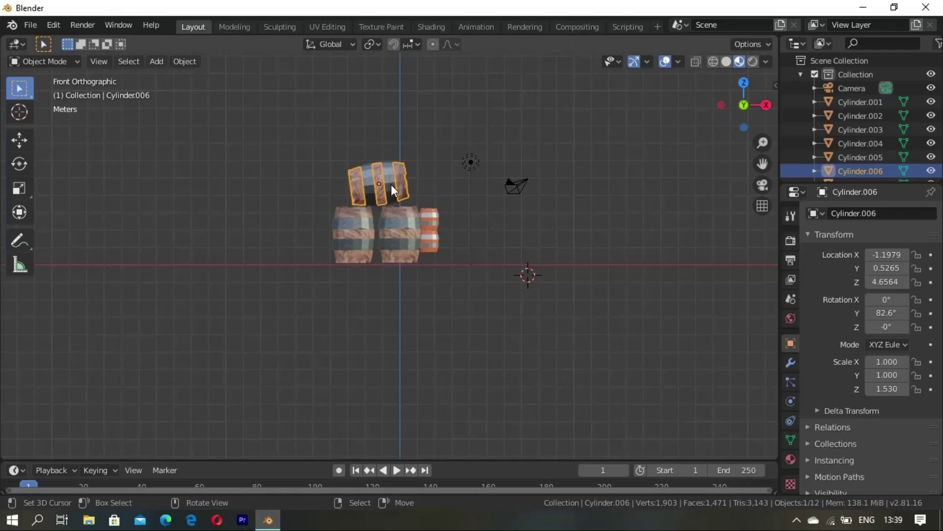
left_click(391, 184, "shift")
key("g")
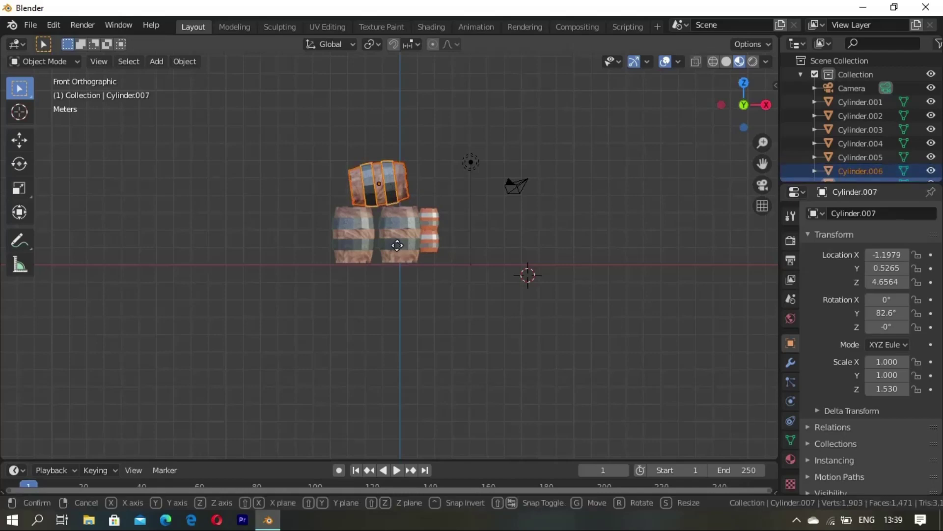
left_click(397, 245)
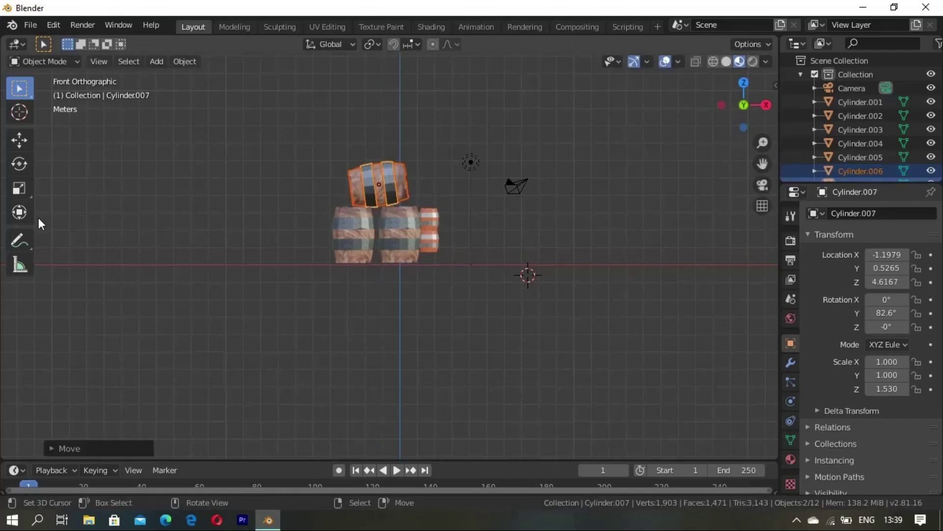
left_click(22, 209)
left_click_drag(414, 149, 416, 151)
key("g")
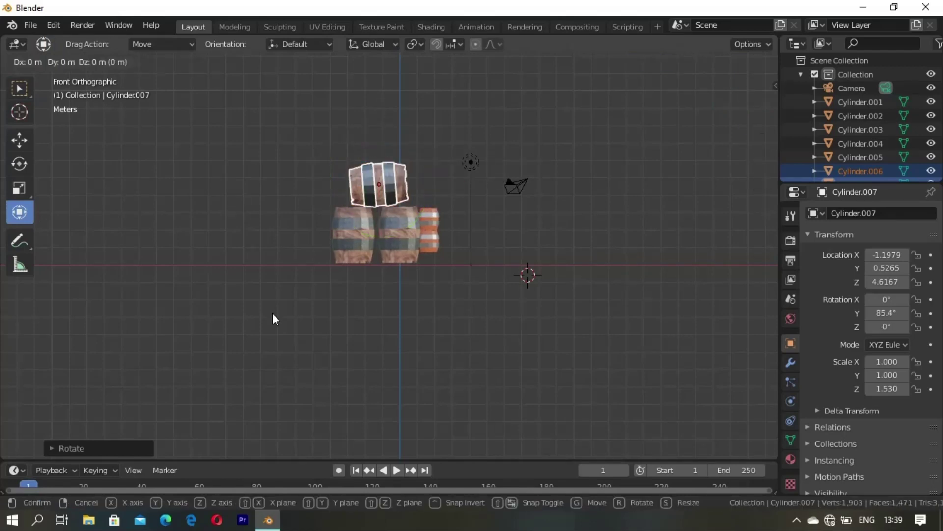
key("z")
left_click(273, 314)
left_click(193, 221)
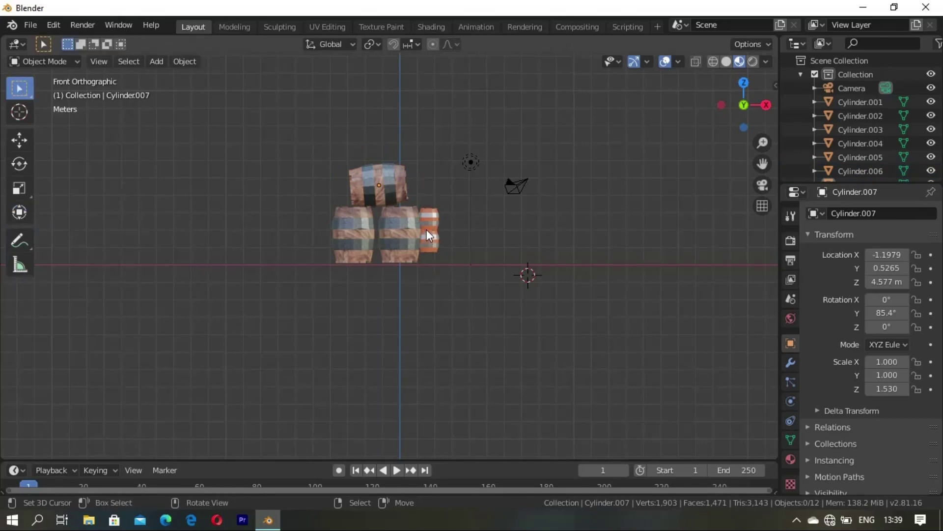
mouse_move(455, 254)
middle_mouse_down()
mouse_move(333, 284)
mouse_move(354, 273)
mouse_move(396, 284)
mouse_move(357, 270)
mouse_move(447, 282)
mouse_move(375, 276)
middle_mouse_up()
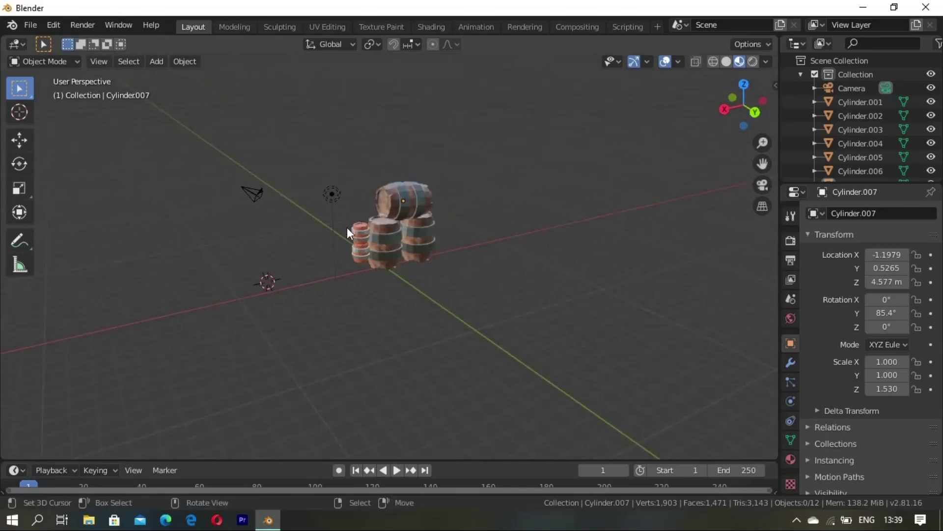
- Box-select the two small orange barrels and drop them about 0.76 m along Z onto the ground
key("b")
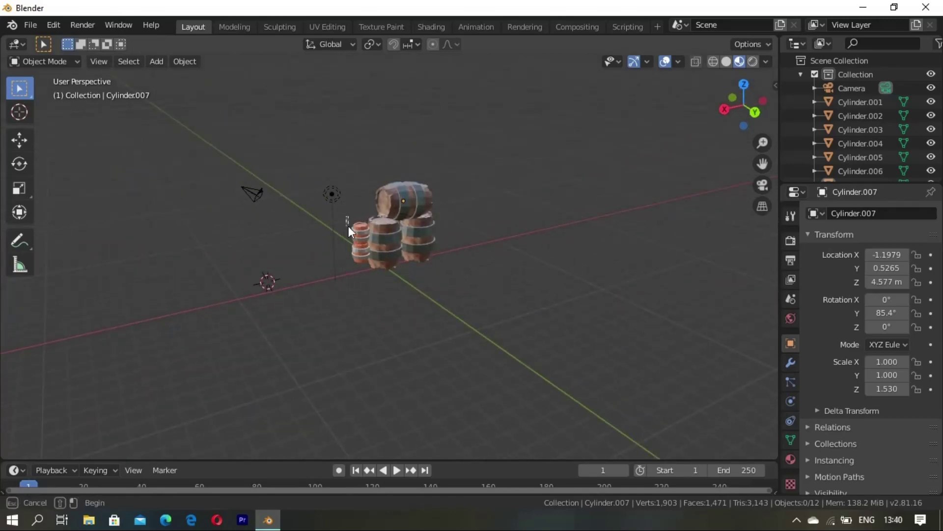
left_click_drag(346, 217, 361, 279)
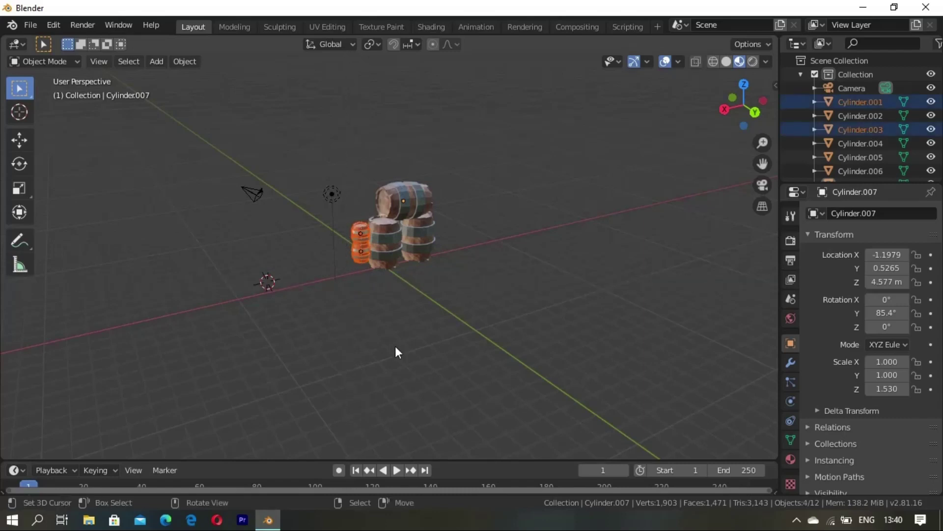
key("g")
key("Escape")
key("KP_1")
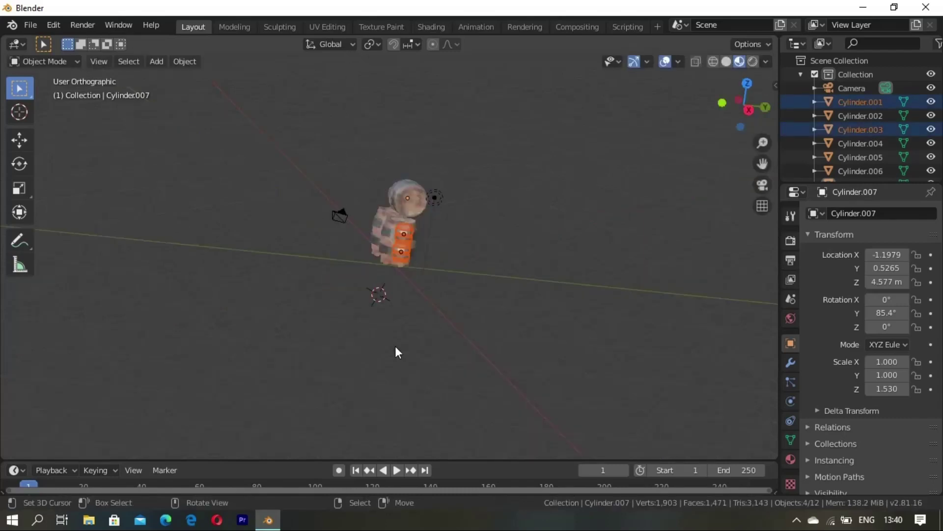
key("g")
key("z")
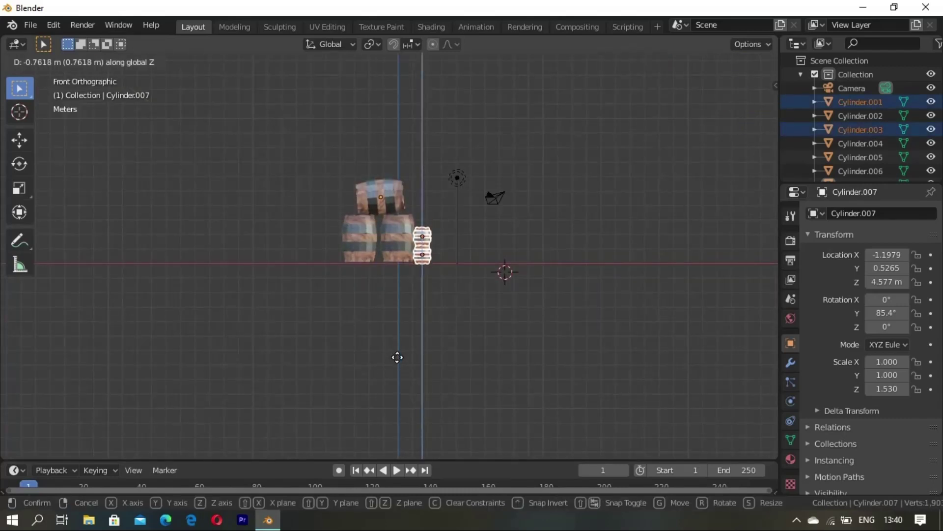
left_click(397, 357)
mouse_move(397, 360)
middle_mouse_down()
mouse_move(442, 377)
mouse_move(523, 316)
mouse_move(317, 310)
mouse_move(497, 324)
mouse_move(595, 321)
mouse_move(566, 313)
middle_mouse_up()
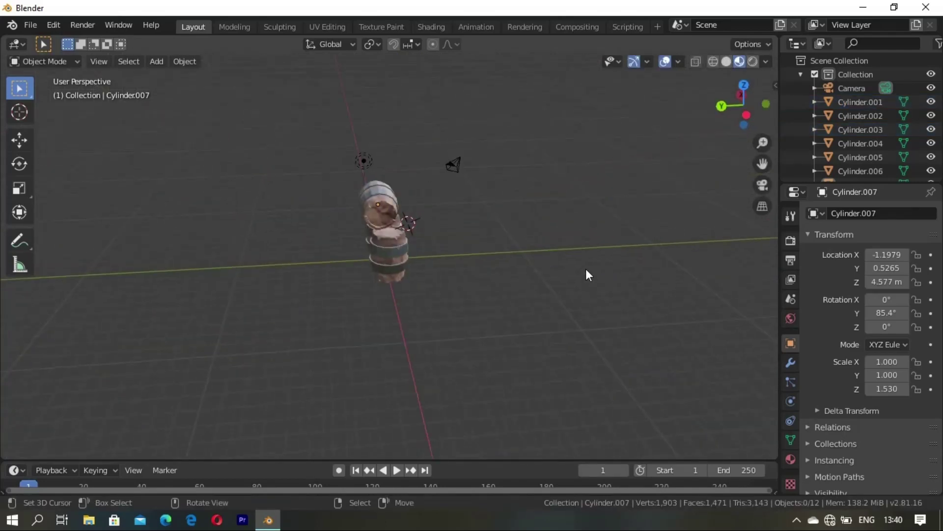
mouse_move(586, 269)
middle_mouse_down()
mouse_move(322, 306)
mouse_move(319, 215)
mouse_move(399, 267)
middle_mouse_up()
left_click(398, 260)
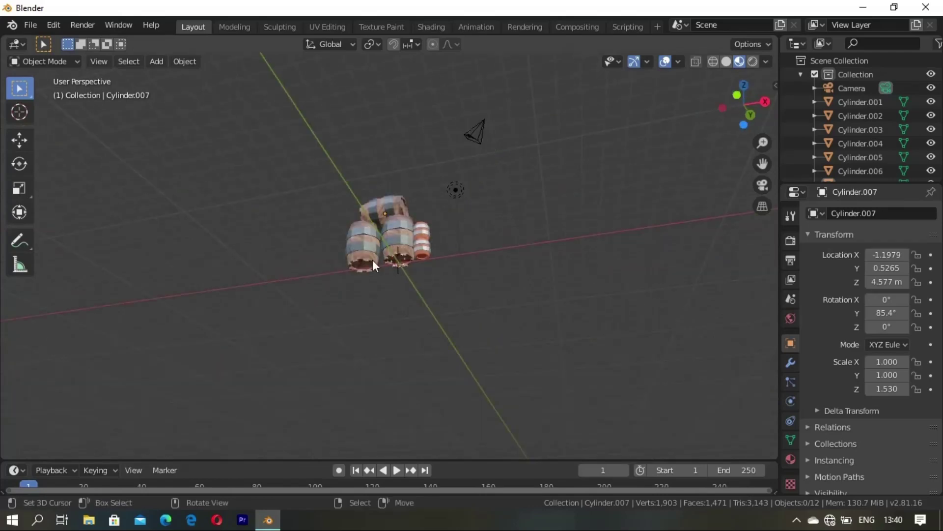
- Add a plane beneath the barrels and scale it by 17.345 as the white ground
left_click(157, 63)
mouse_move(179, 80)
left_click(299, 77)
middle_click_drag(402, 178, 386, 333)
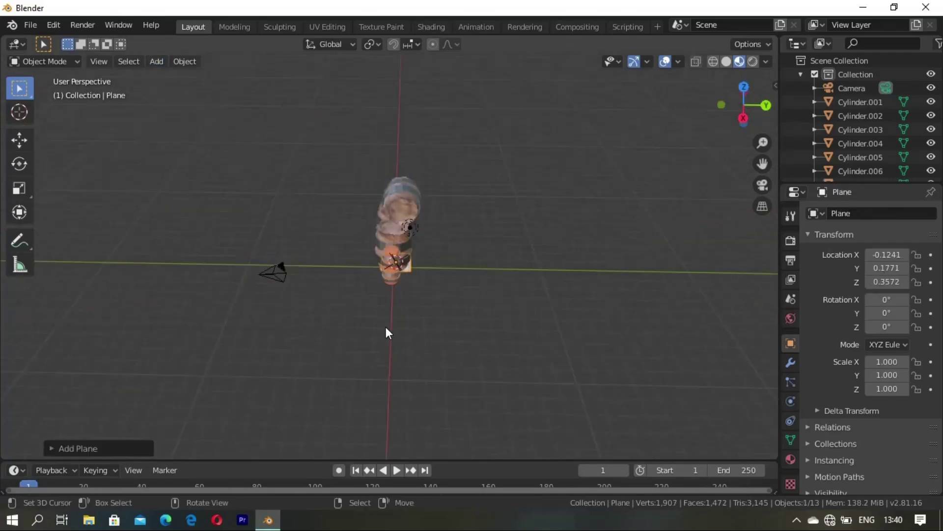
key("s")
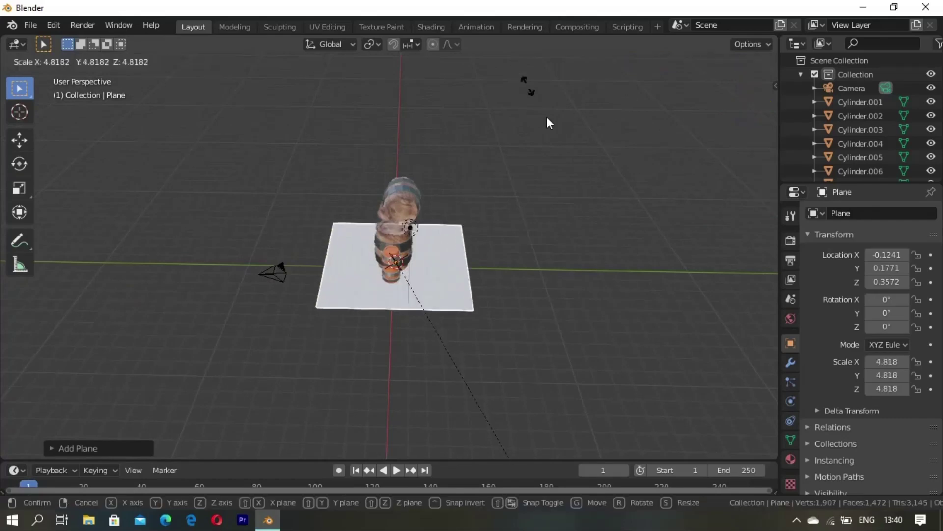
left_click(671, 329)
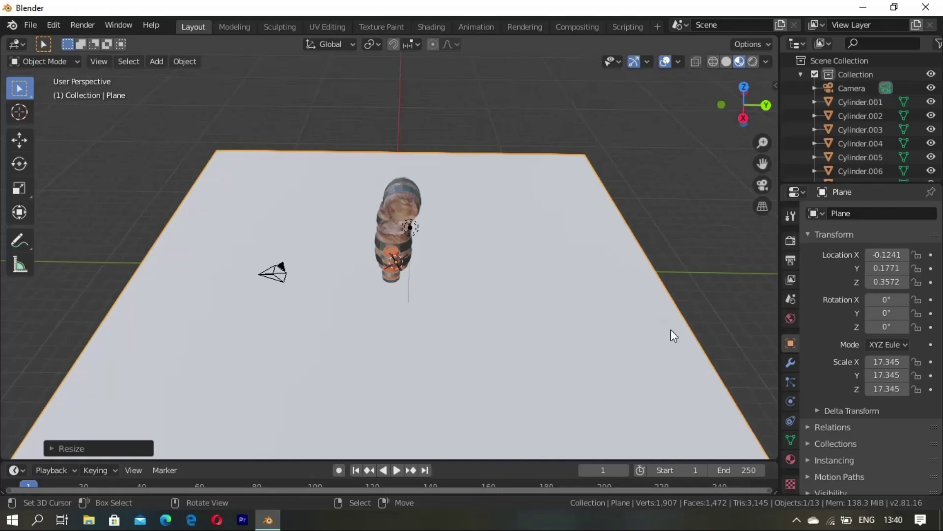
mouse_move(671, 330)
middle_mouse_down()
mouse_move(406, 308)
mouse_move(418, 309)
mouse_move(405, 300)
mouse_move(415, 307)
middle_mouse_up()
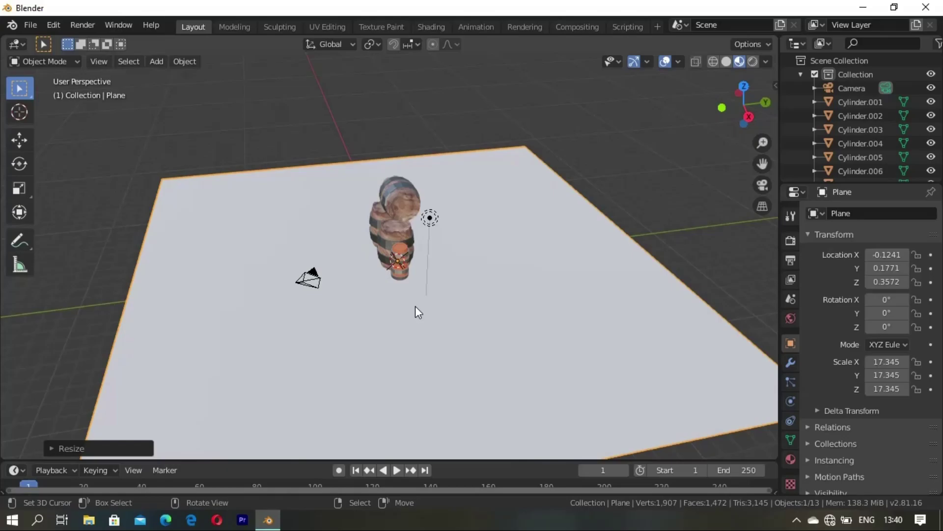